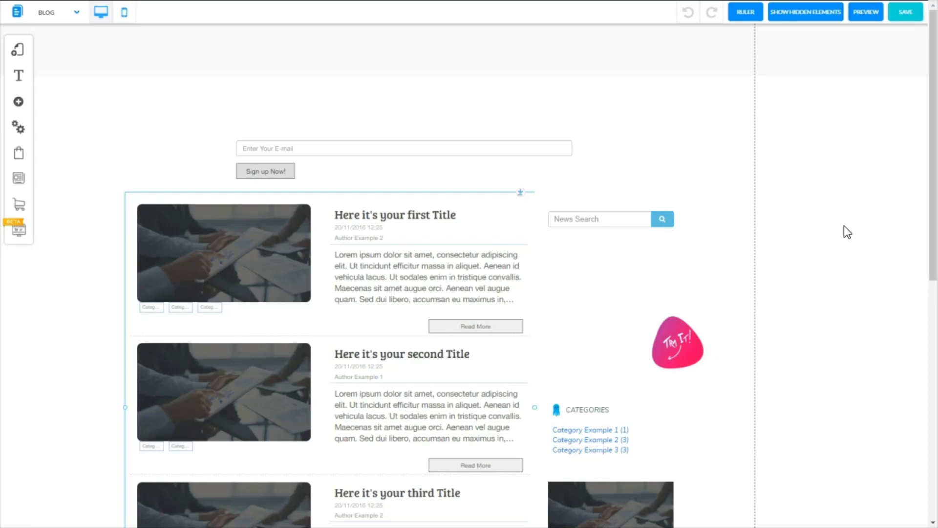
pyautogui.scroll(-2, 843, 225)
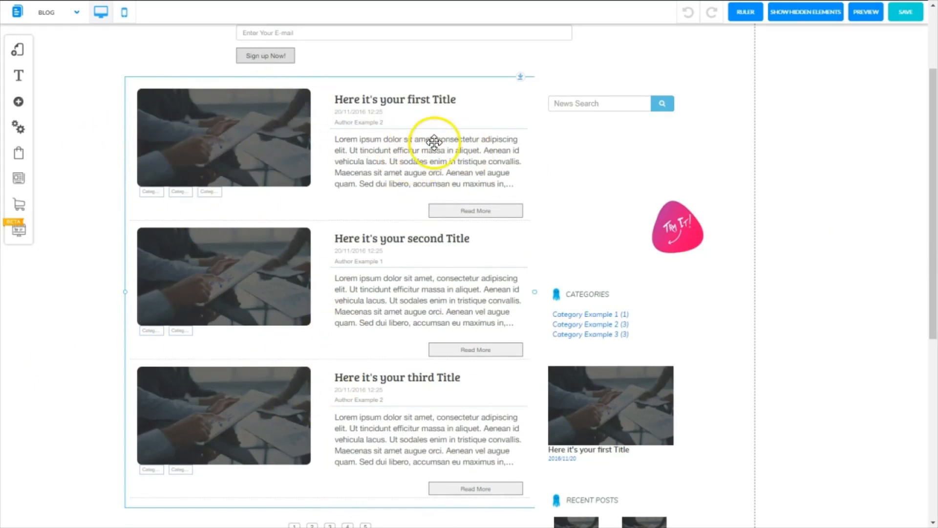
pyautogui.scroll(2, 435, 142)
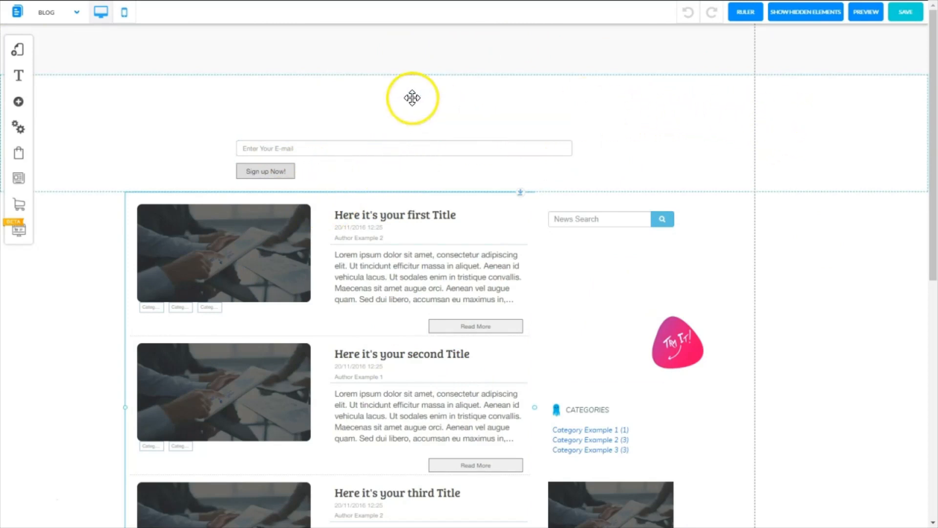
pyautogui.click(356, 86)
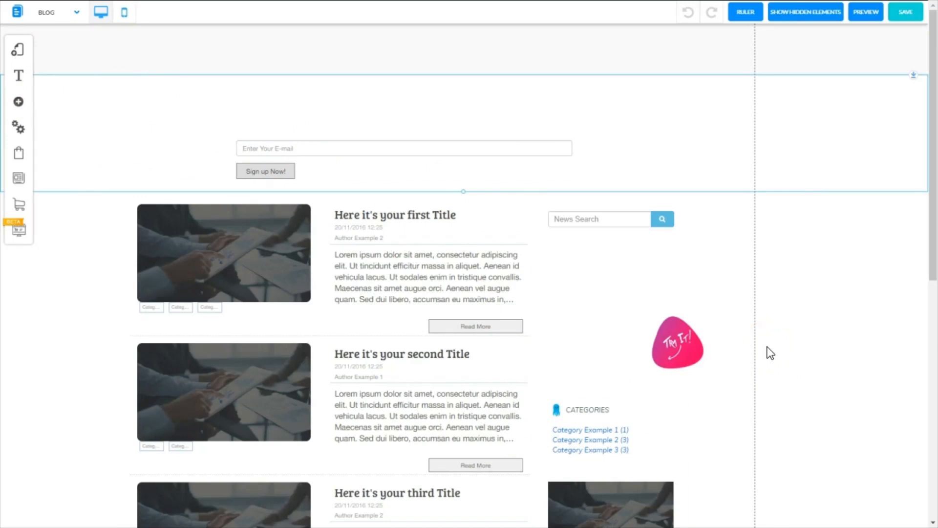
# Insert a purple box element and place it beside the content area, across the dashed page guide.
pyautogui.click(19, 103)
pyautogui.click(86, 148)
pyautogui.click(121, 139)
pyautogui.moveTo(403, 310); pyautogui.dragTo(784, 267)
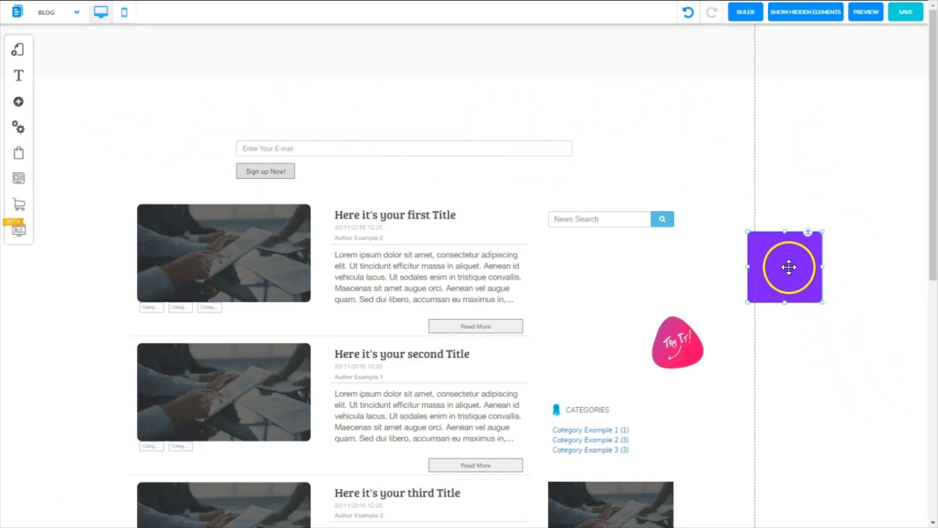
# Try the purple box over the sign-up panel, in the margin beside the news list and over the sidebar panel.
pyautogui.moveTo(778, 276); pyautogui.dragTo(413, 156)
pyautogui.moveTo(276, 168); pyautogui.dragTo(742, 149)
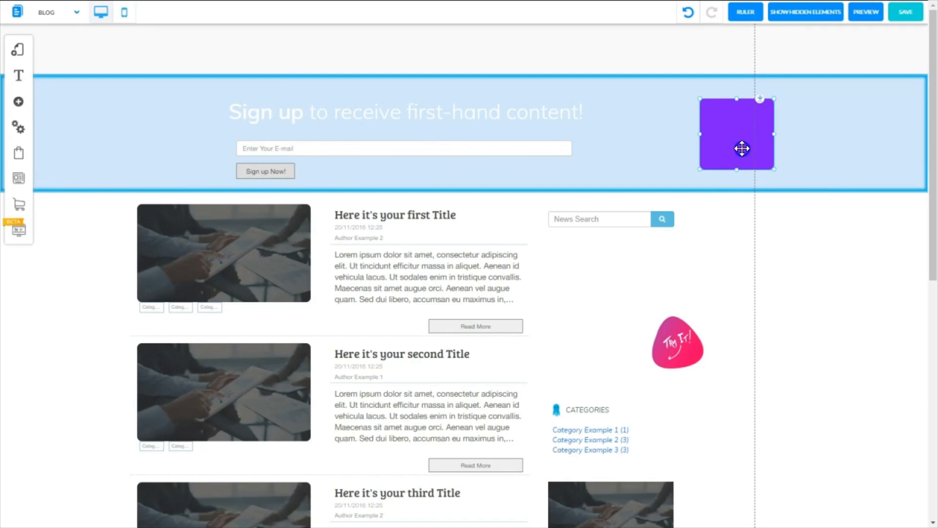
pyautogui.moveTo(742, 149); pyautogui.dragTo(75, 252)
pyautogui.click(148, 204)
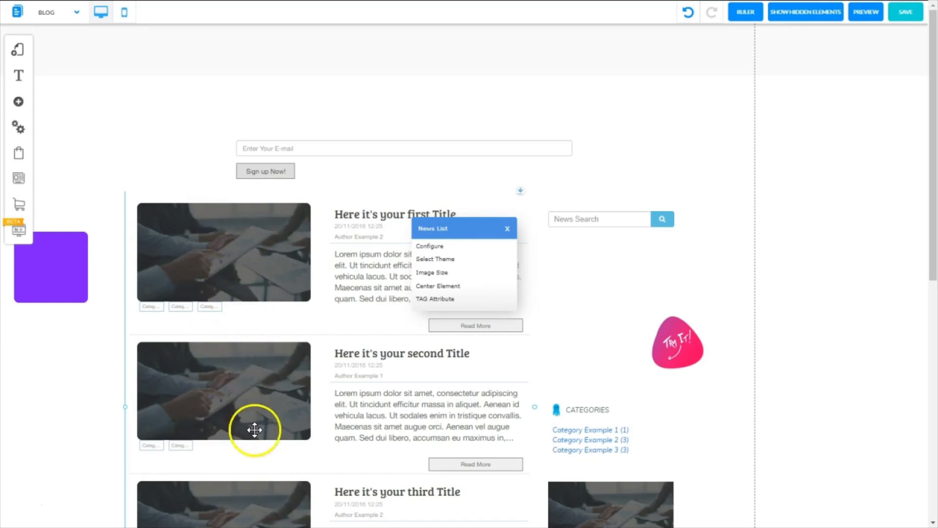
pyautogui.moveTo(52, 268); pyautogui.dragTo(626, 214)
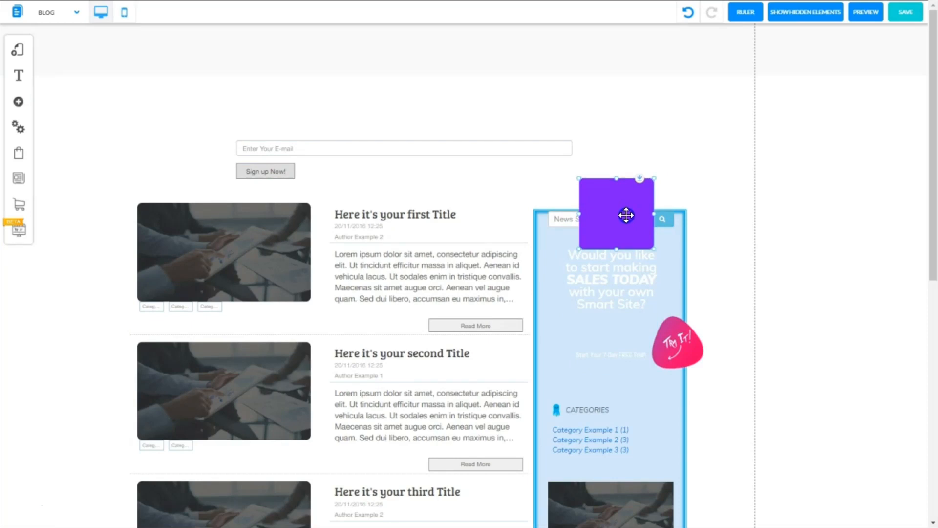
pyautogui.moveTo(626, 214); pyautogui.dragTo(625, 215)
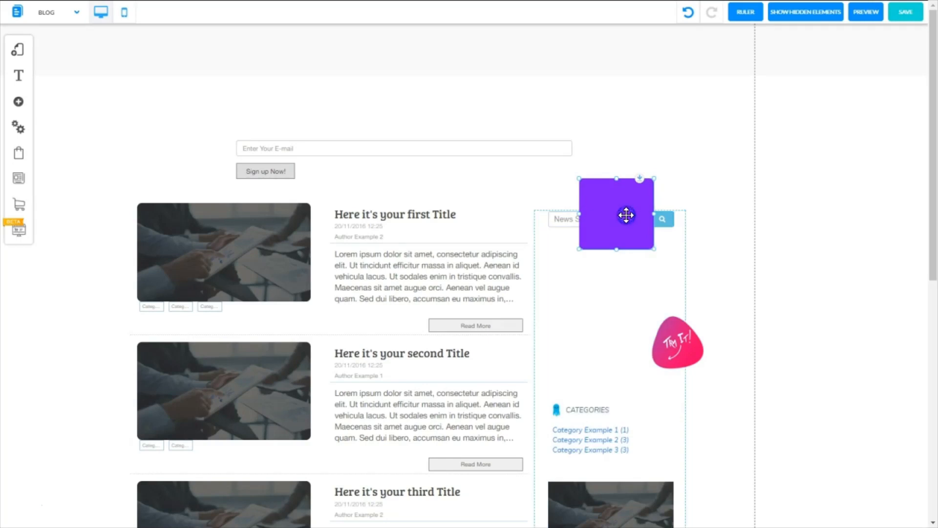
# Shift the sidebar panel slightly toward the dashed page guide and park the purple box just outside that guide.
pyautogui.click(685, 258)
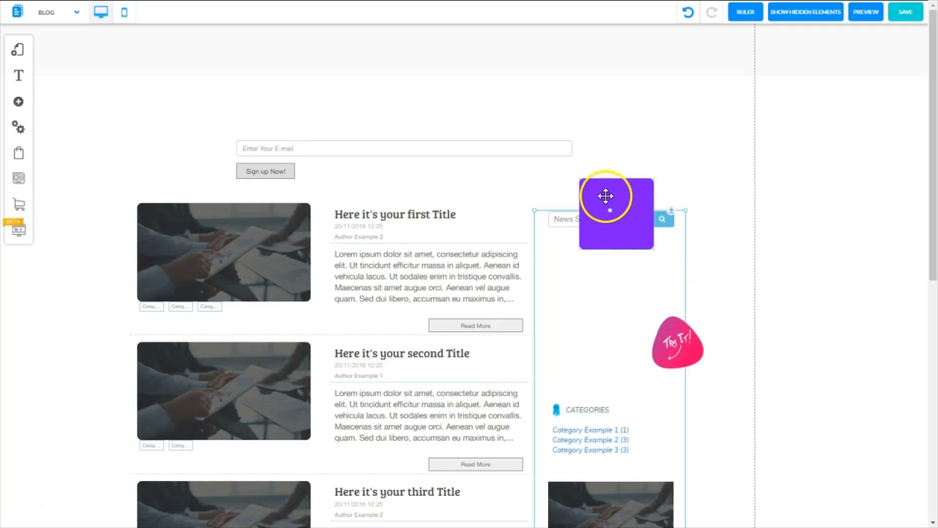
pyautogui.moveTo(685, 248); pyautogui.dragTo(770, 253)
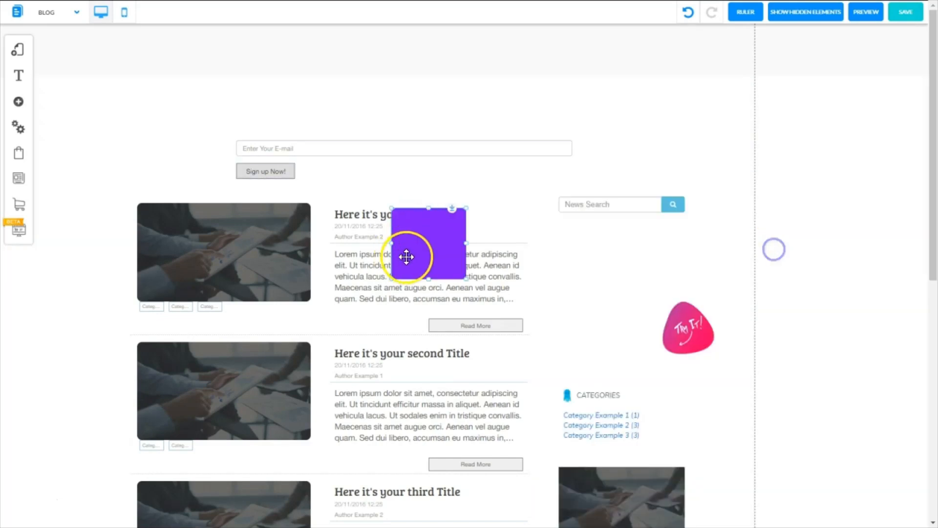
pyautogui.moveTo(437, 243); pyautogui.dragTo(831, 272)
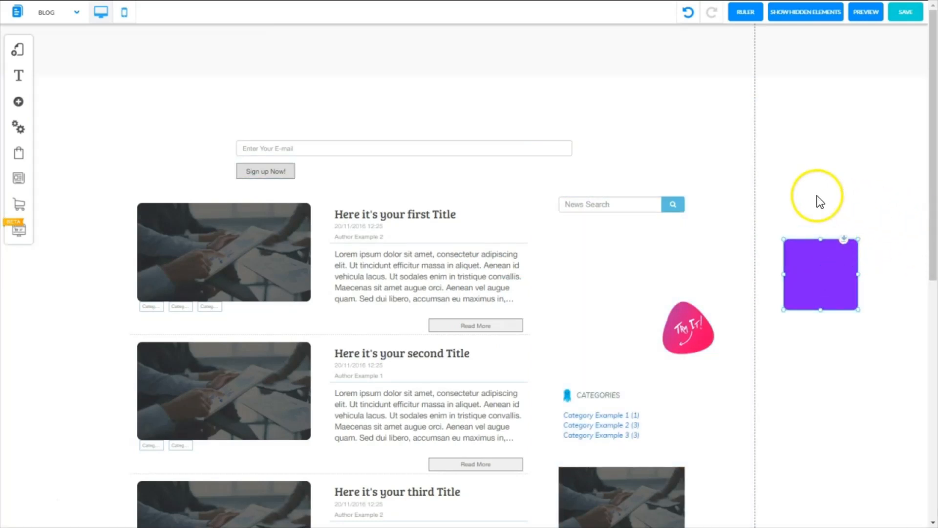
pyautogui.moveTo(796, 250)
pyautogui.mouseDown()
pyautogui.moveTo(758, 137)
pyautogui.moveTo(867, 156)
pyautogui.moveTo(823, 211)
pyautogui.moveTo(844, 249)
pyautogui.moveTo(779, 167)
pyautogui.moveTo(804, 130)
pyautogui.moveTo(491, 111)
pyautogui.moveTo(718, 161)
pyautogui.moveTo(703, 125)
pyautogui.moveTo(655, 119)
pyautogui.moveTo(785, 247)
pyautogui.mouseUp()
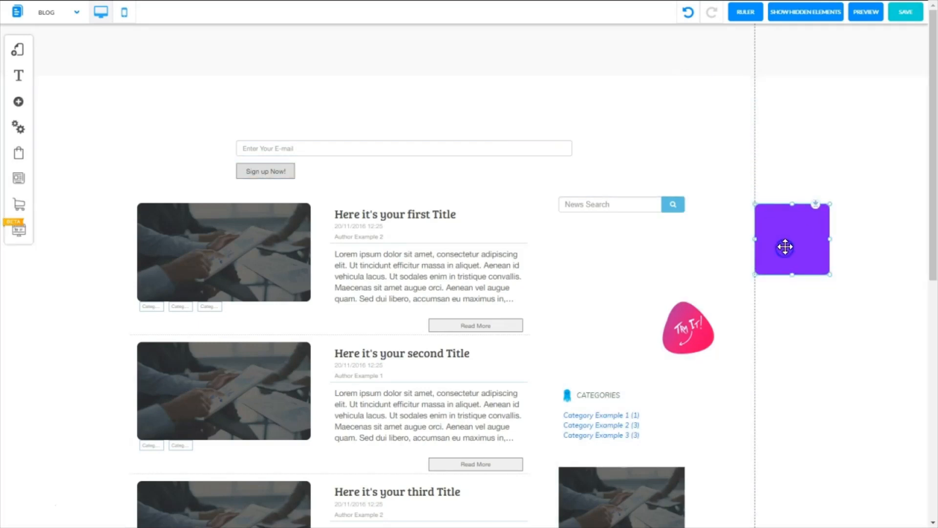
# Apply the full-width solid style to the header's appearance and make the header nearly three times as tall.
pyautogui.click(449, 41)
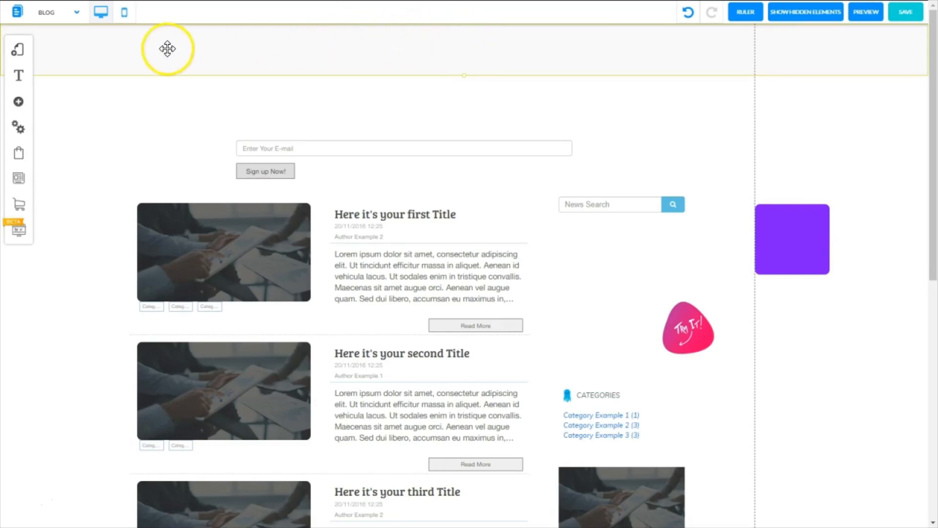
pyautogui.rightClick(428, 40)
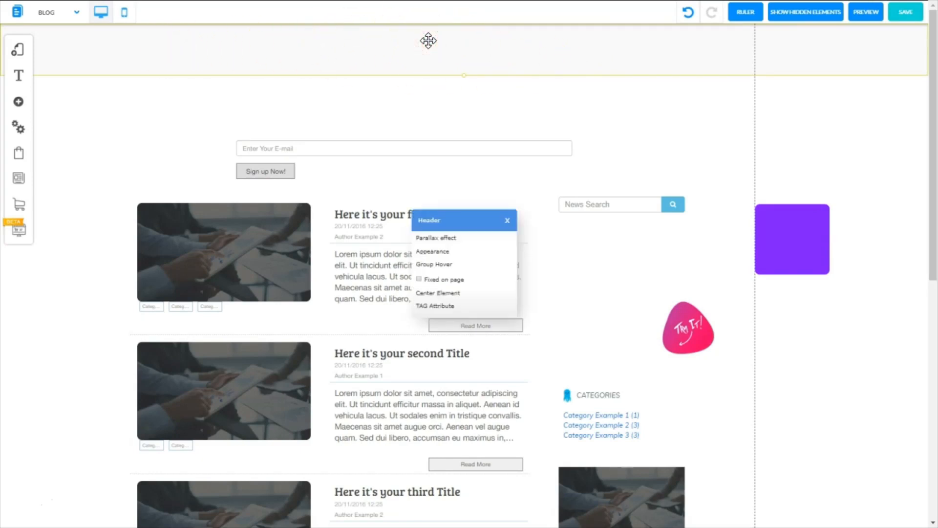
pyautogui.click(432, 252)
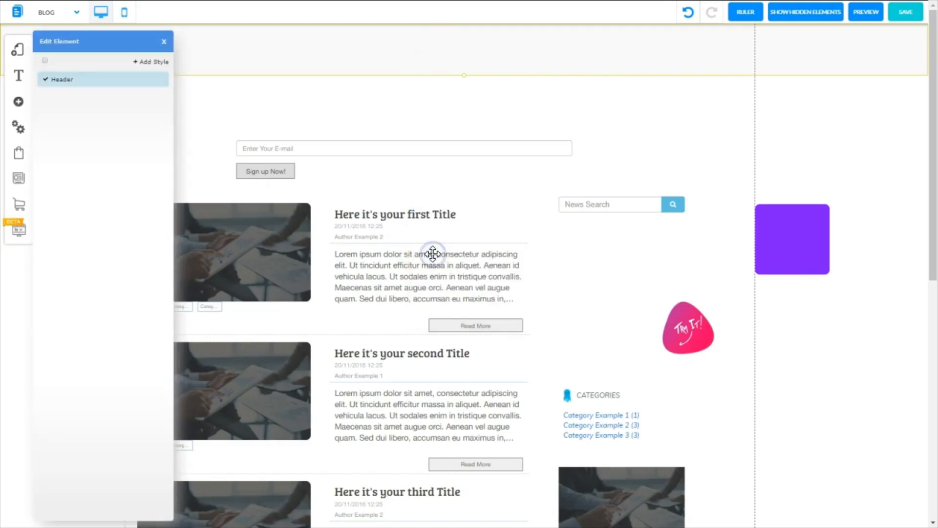
pyautogui.click(161, 79)
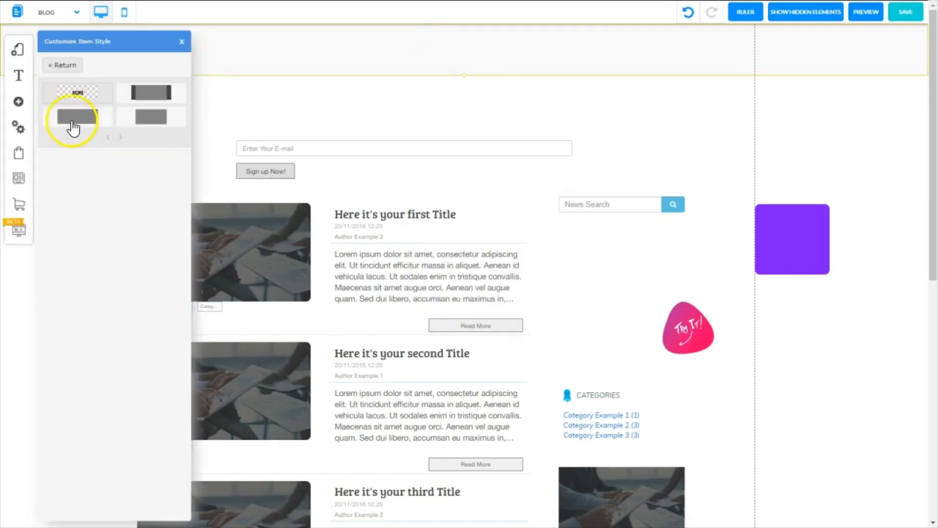
pyautogui.click(77, 118)
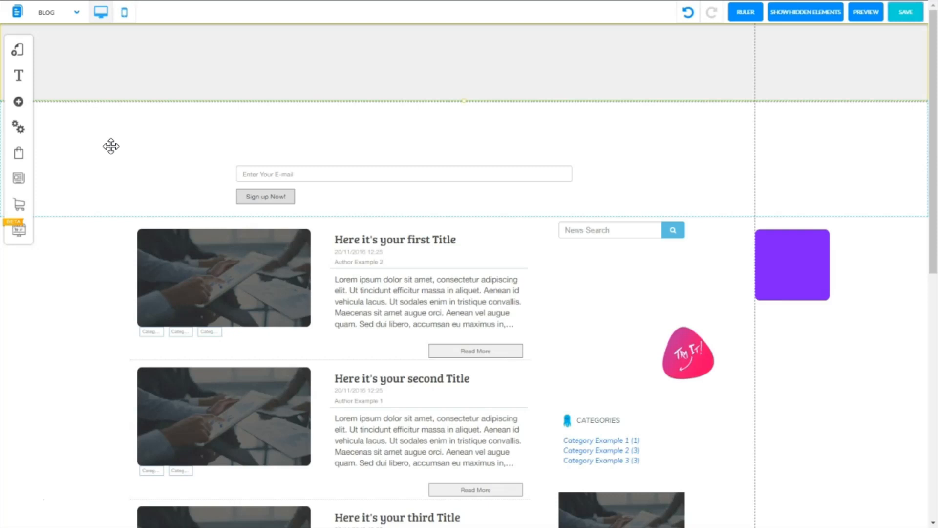
pyautogui.moveTo(111, 146); pyautogui.dragTo(468, 36)
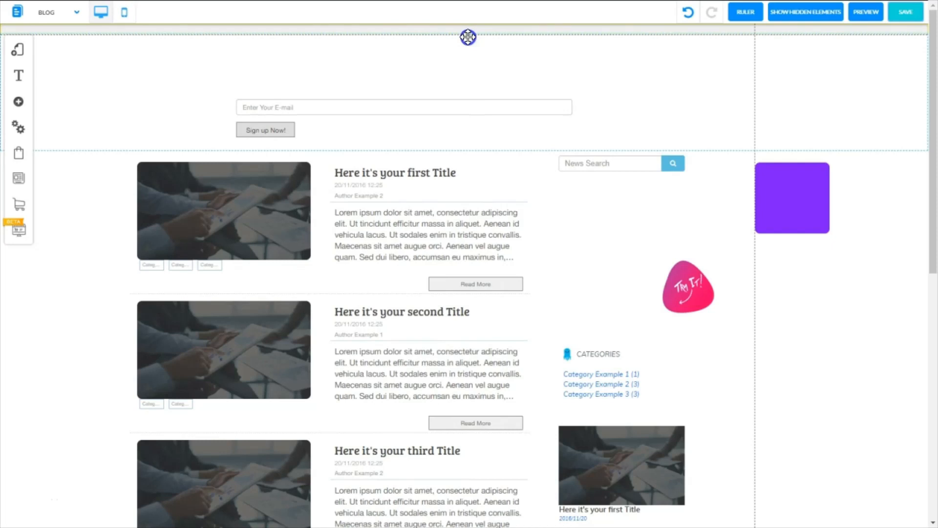
pyautogui.moveTo(468, 37); pyautogui.dragTo(477, 166)
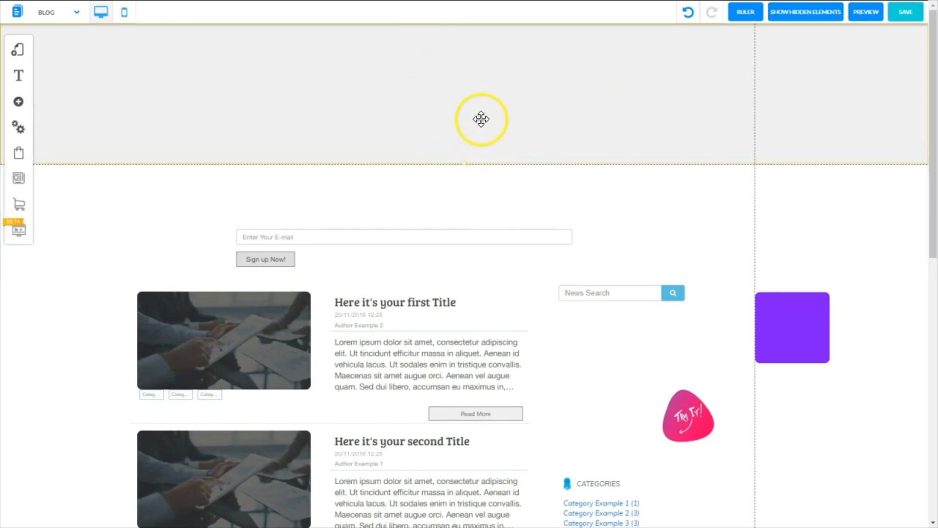
# Reopen the header's appearance settings and reapply the full-width solid style.
pyautogui.rightClick(485, 70)
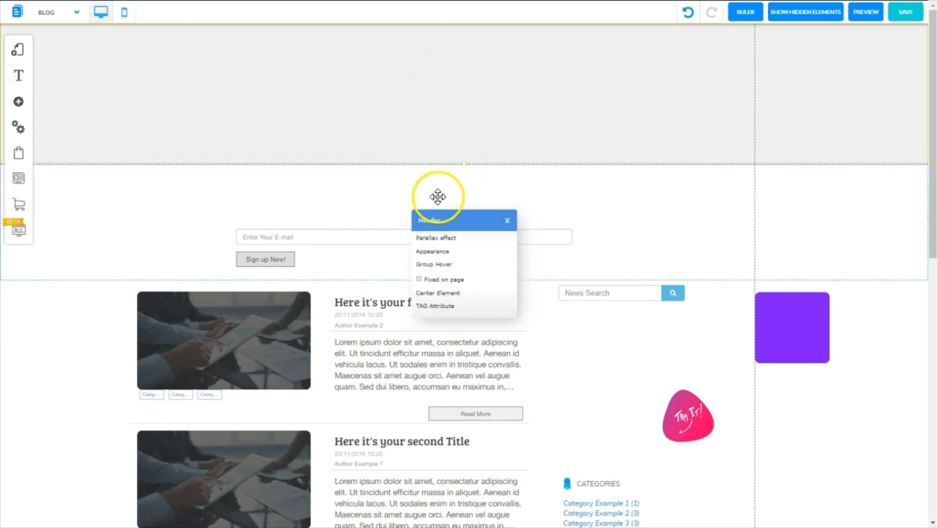
pyautogui.click(431, 251)
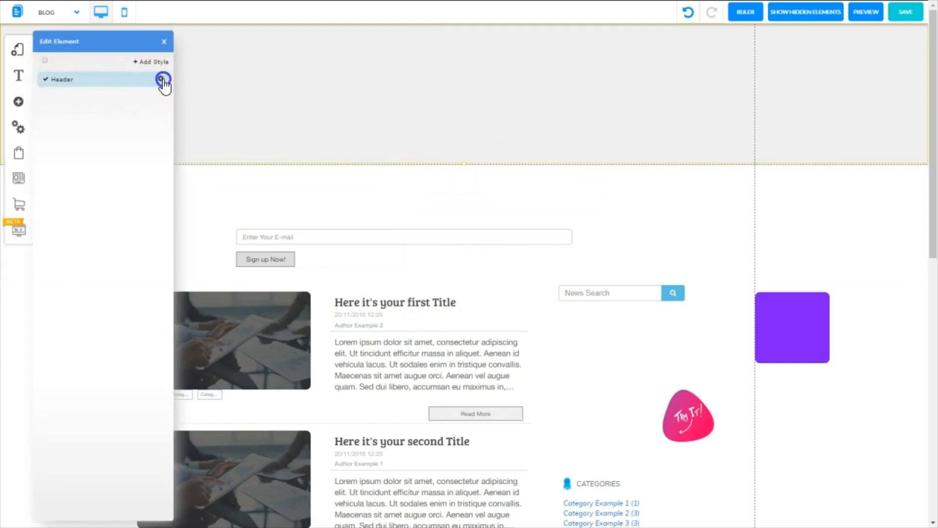
pyautogui.click(162, 79)
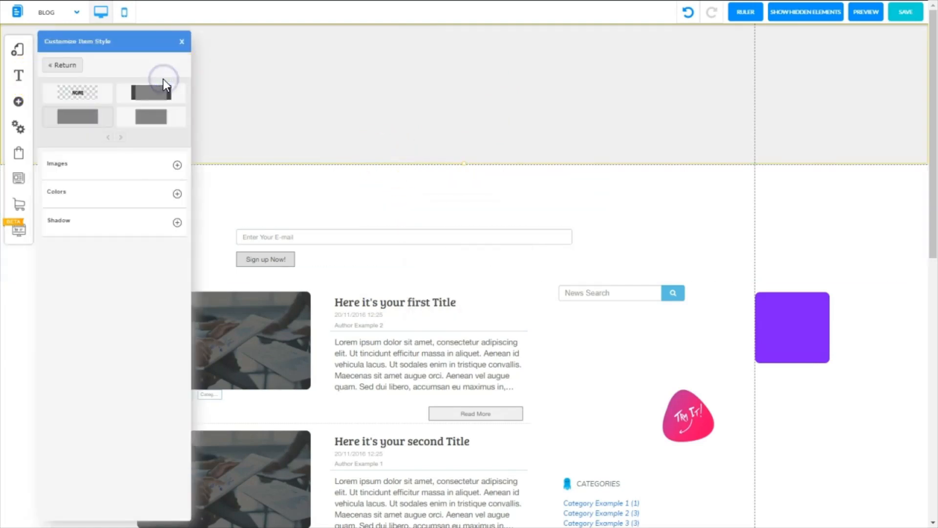
pyautogui.click(77, 121)
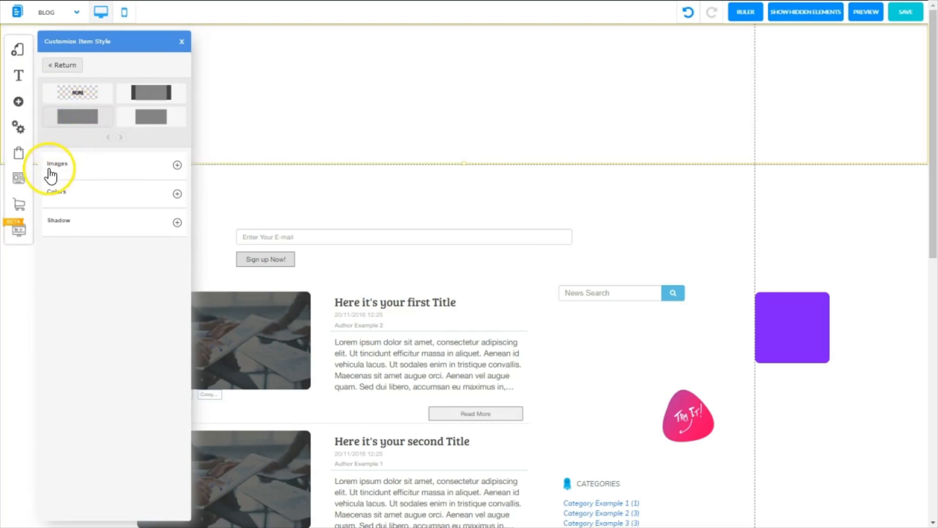
# Set the header's fluid background image to the dark fruit stall photo from the Fruit Shop folder.
pyautogui.click(178, 165)
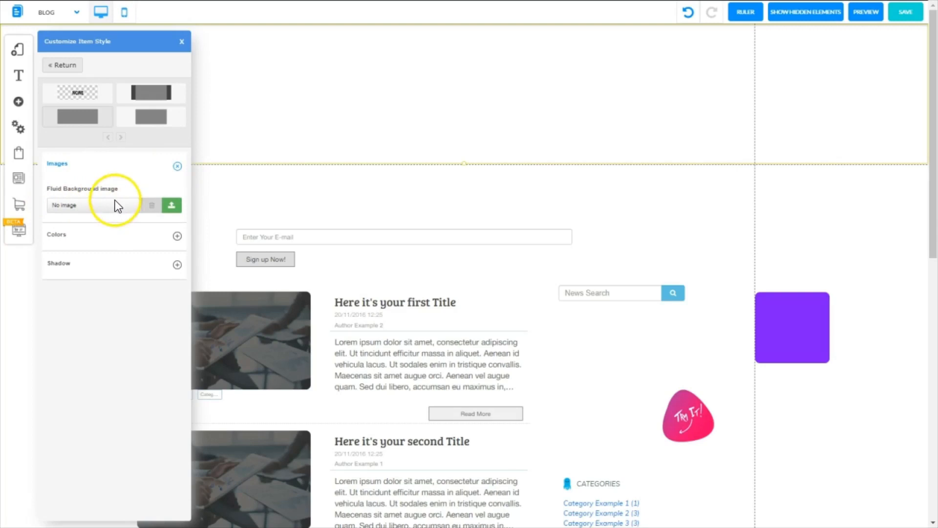
pyautogui.click(172, 207)
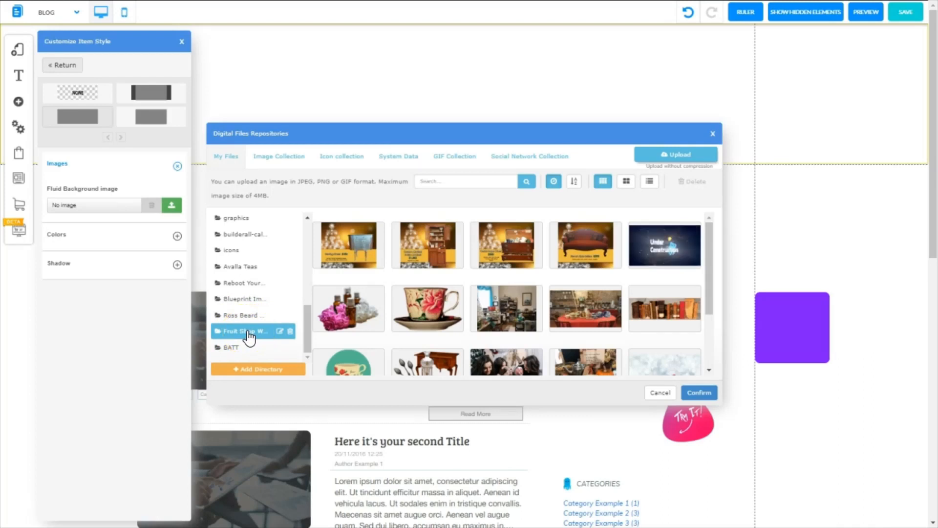
pyautogui.click(247, 332)
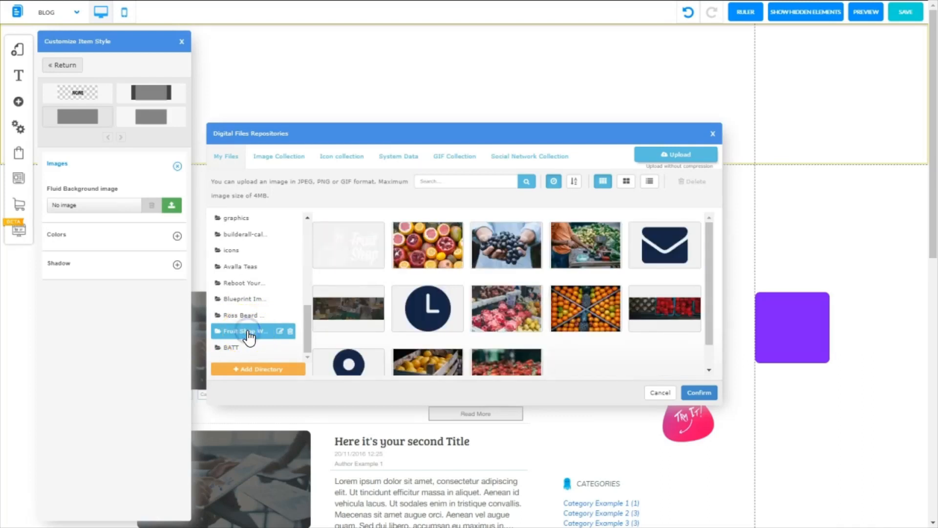
pyautogui.click(707, 277)
pyautogui.moveTo(706, 277)
pyautogui.mouseDown()
pyautogui.moveTo(705, 304)
pyautogui.moveTo(703, 260)
pyautogui.mouseUp()
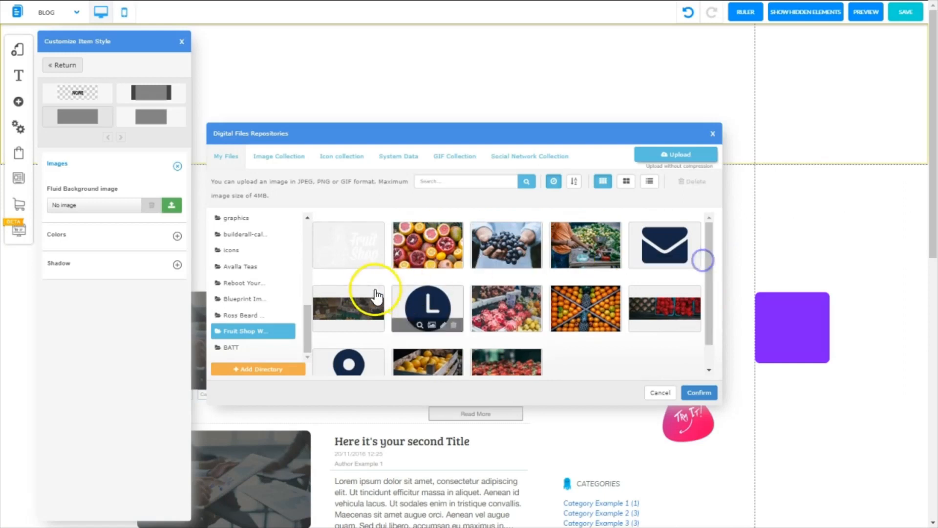
pyautogui.click(345, 311)
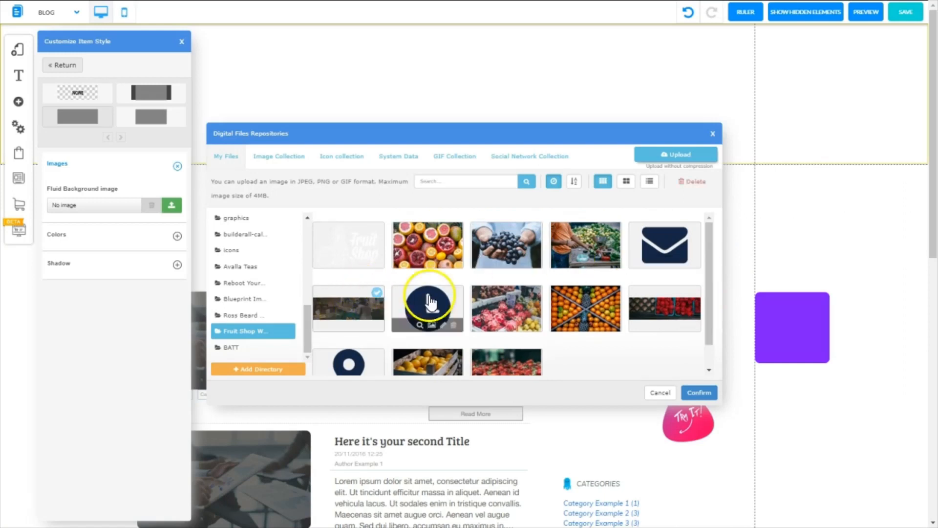
pyautogui.click(698, 392)
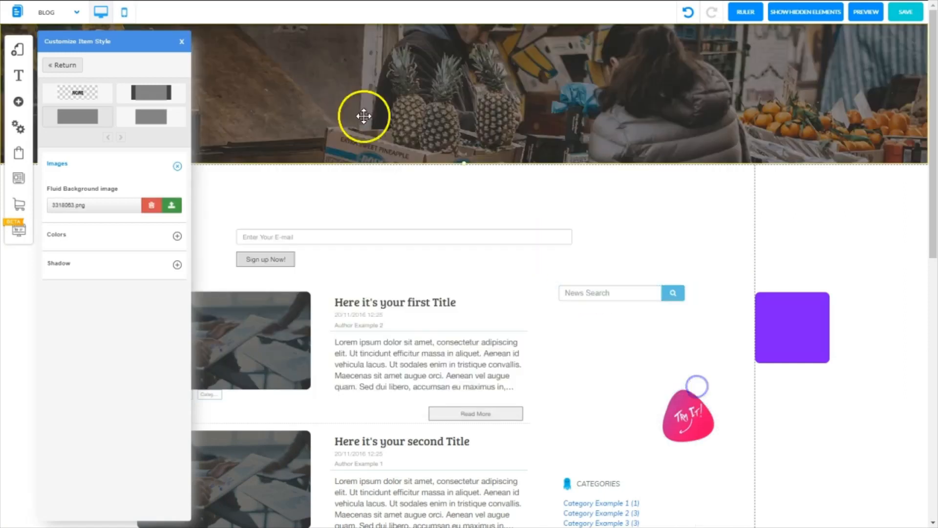
# Close the style settings and resize the header so its lower edge cuts across the pineapple crates in the background photo.
pyautogui.moveTo(459, 175); pyautogui.dragTo(452, 227)
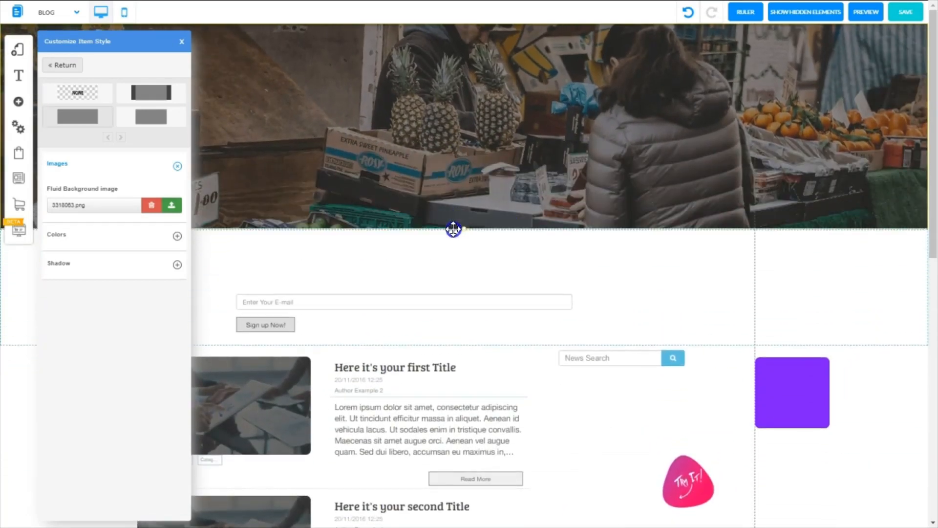
pyautogui.click(458, 132)
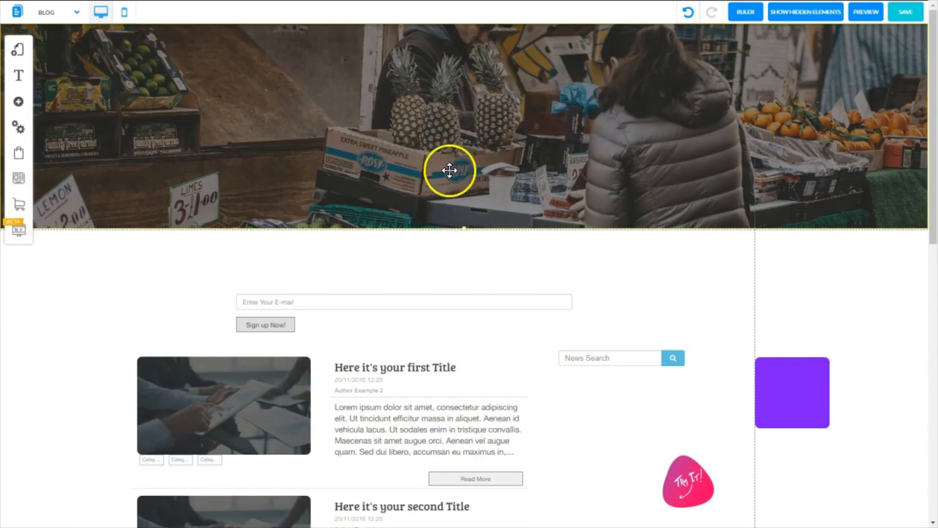
pyautogui.moveTo(465, 227); pyautogui.dragTo(462, 171)
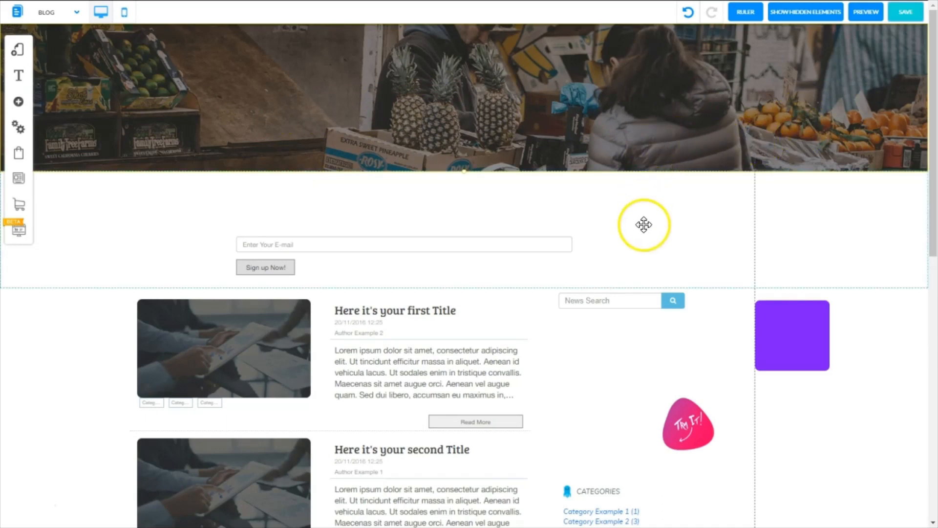
# Add an image element to the page and set its picture to fslogo from the Fruit Shop folder.
pyautogui.click(18, 101)
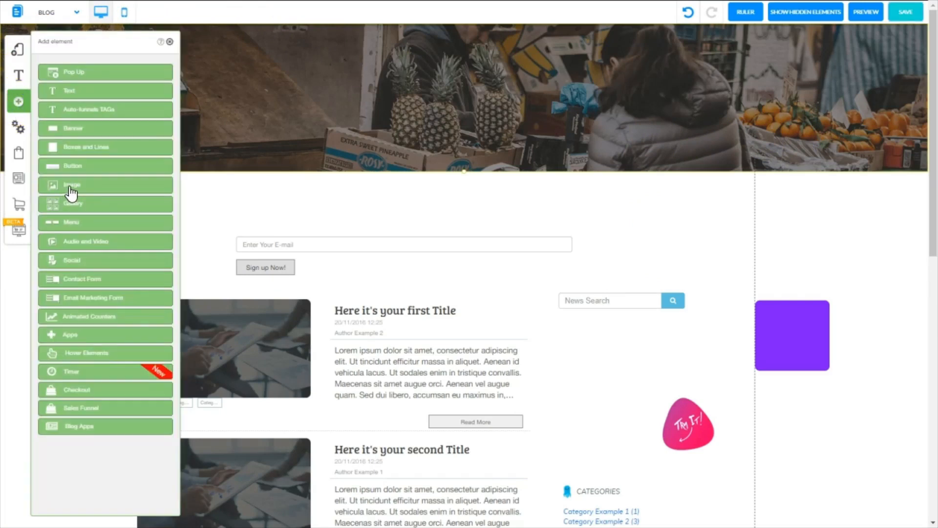
pyautogui.click(70, 188)
pyautogui.click(69, 189)
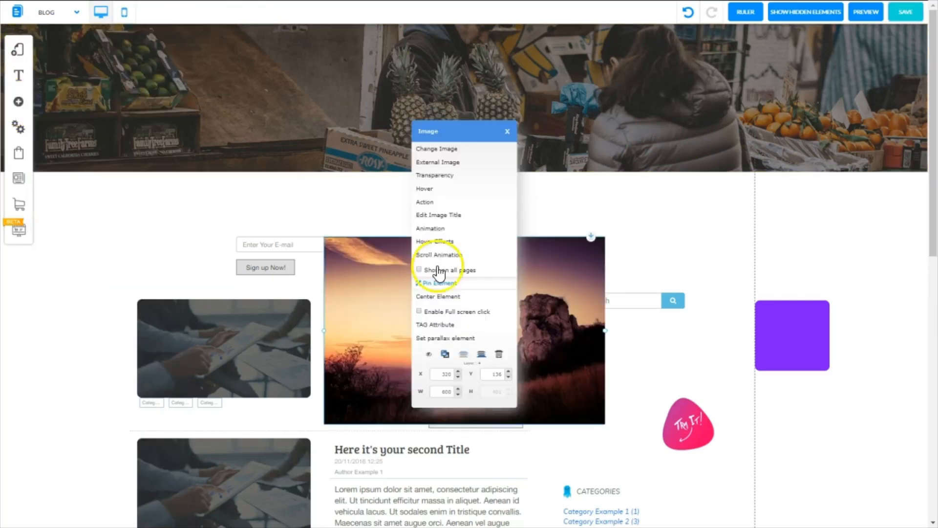
pyautogui.click(445, 154)
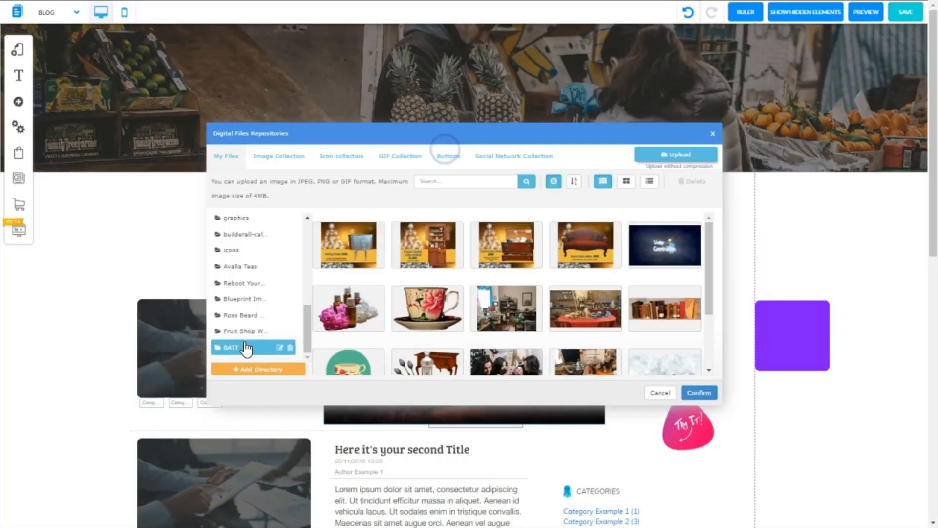
pyautogui.click(240, 333)
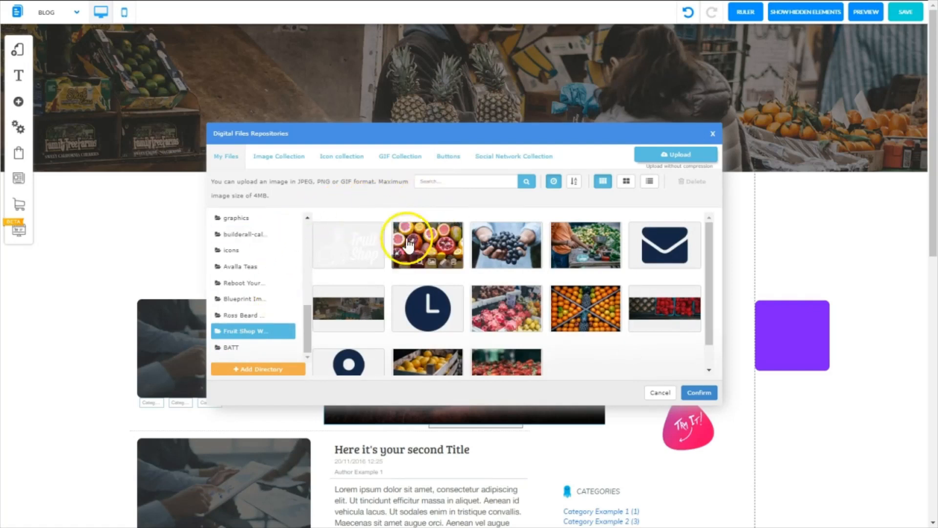
pyautogui.click(346, 242)
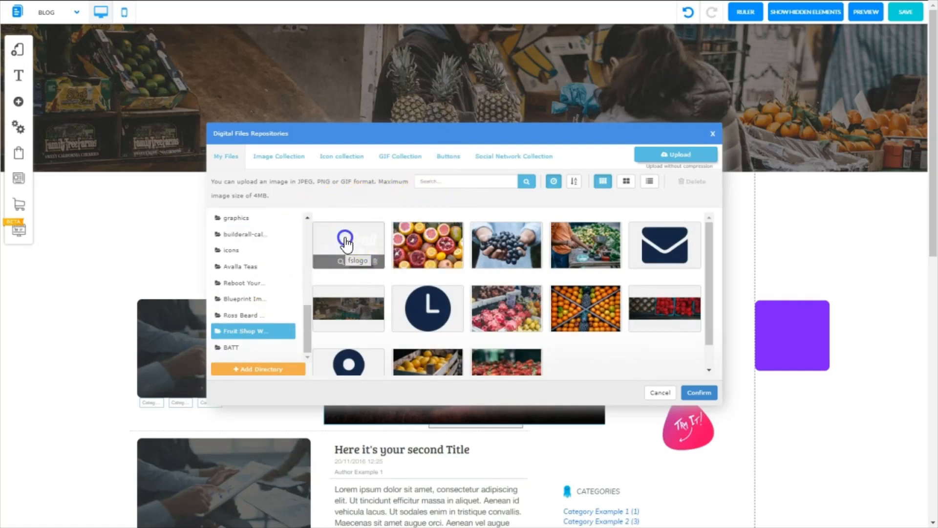
pyautogui.click(692, 393)
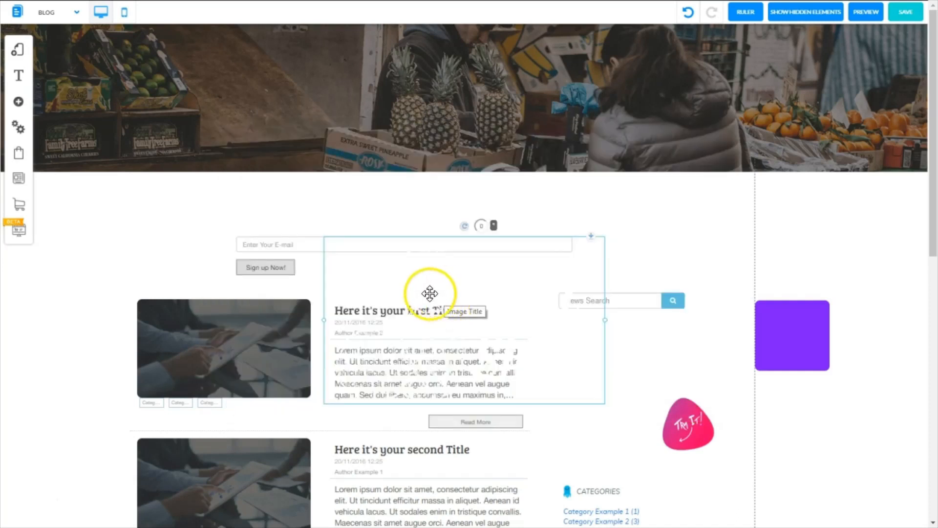
# Move the Fruit Shop logo into the header, shrink it to the header's height and place it beside the pineapple photo.
pyautogui.moveTo(458, 285); pyautogui.dragTo(508, 113)
pyautogui.moveTo(574, 132); pyautogui.dragTo(499, 130)
pyautogui.moveTo(402, 134); pyautogui.dragTo(296, 126)
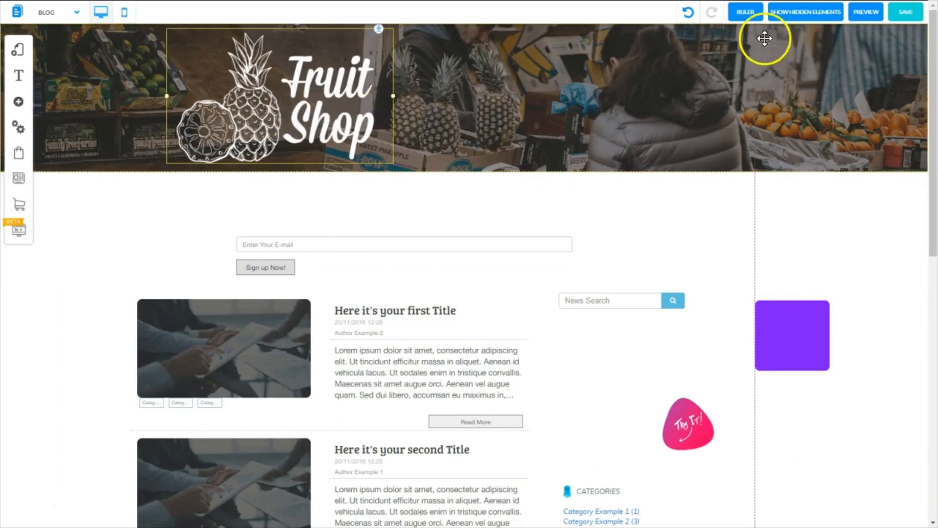
# Show the rulers, add a vertical guide near the logo's outer edge and realign the logo beside it.
pyautogui.click(747, 7)
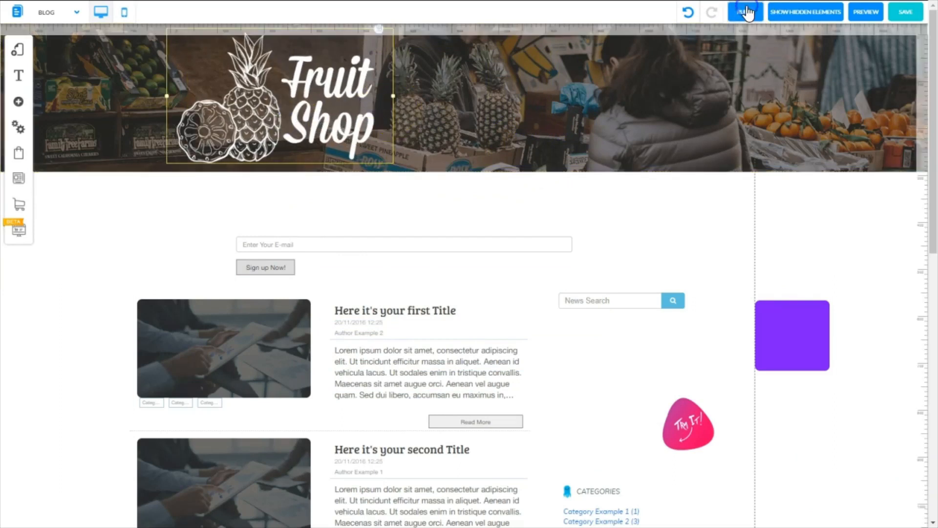
pyautogui.click(169, 32)
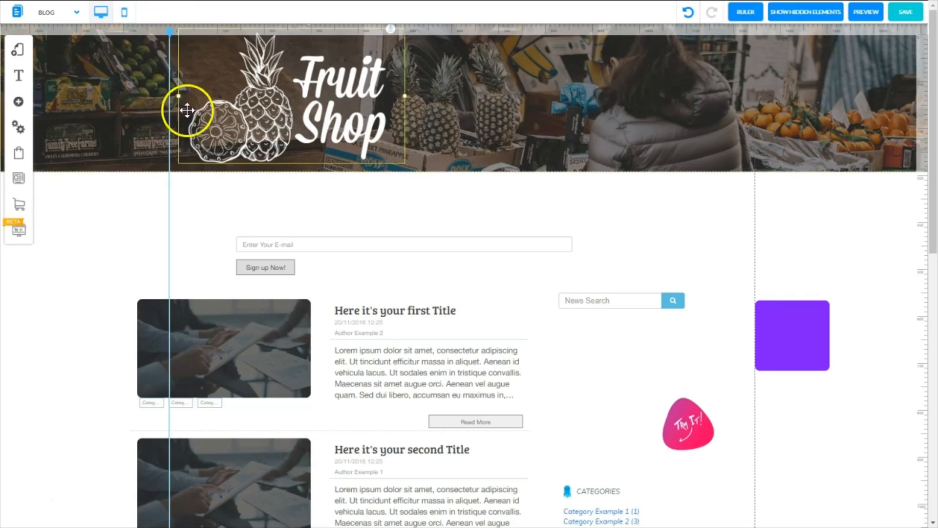
pyautogui.moveTo(277, 90); pyautogui.dragTo(267, 92)
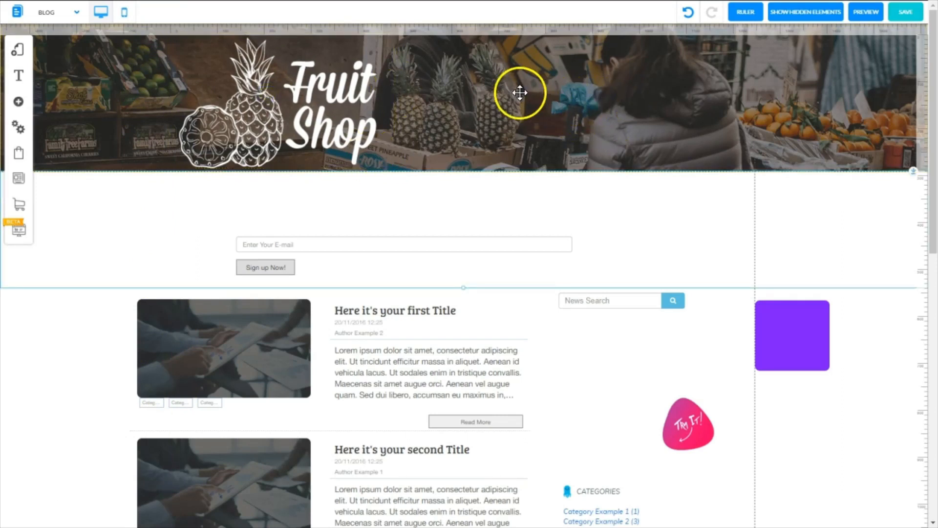
# Add an H1 Title XL text element, widen its box slightly and replace the placeholder with "Blog Bits".
pyautogui.click(18, 101)
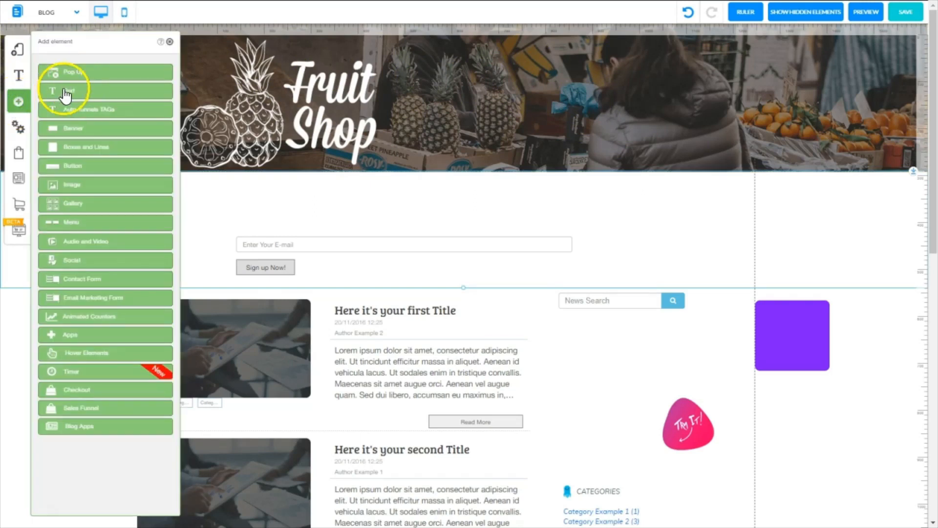
pyautogui.click(69, 92)
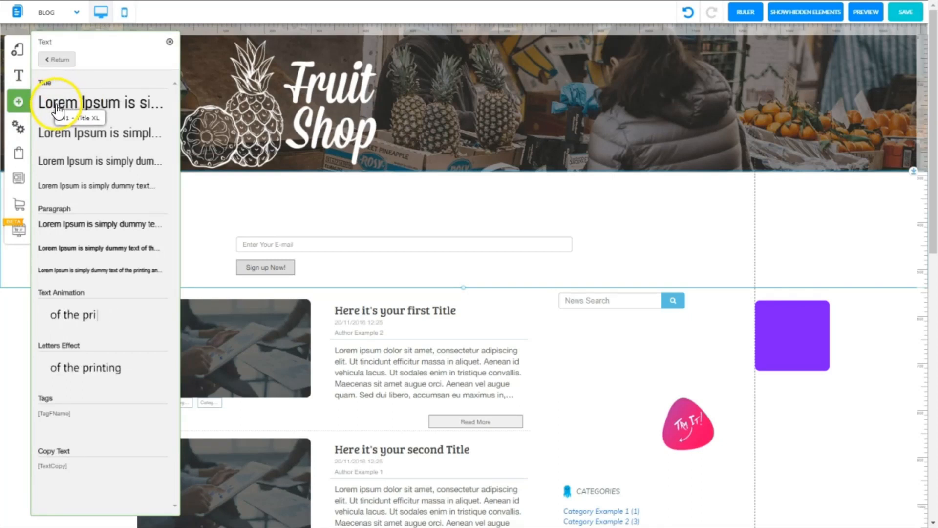
pyautogui.click(57, 109)
pyautogui.moveTo(604, 242); pyautogui.dragTo(652, 235)
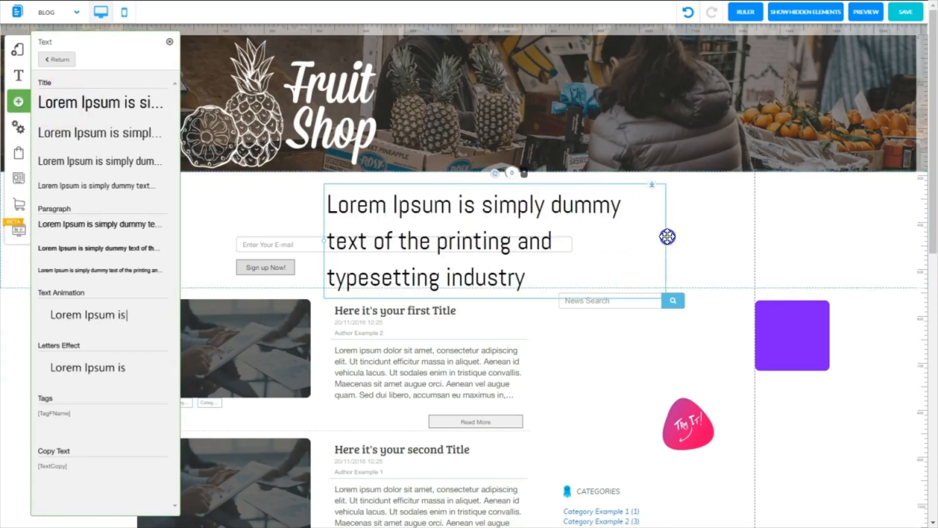
pyautogui.click(363, 210)
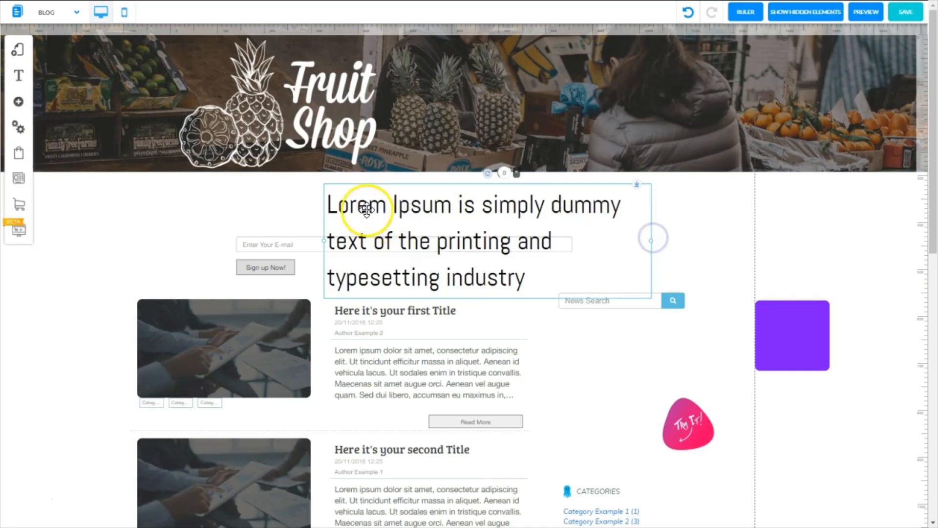
pyautogui.doubleClick(424, 205)
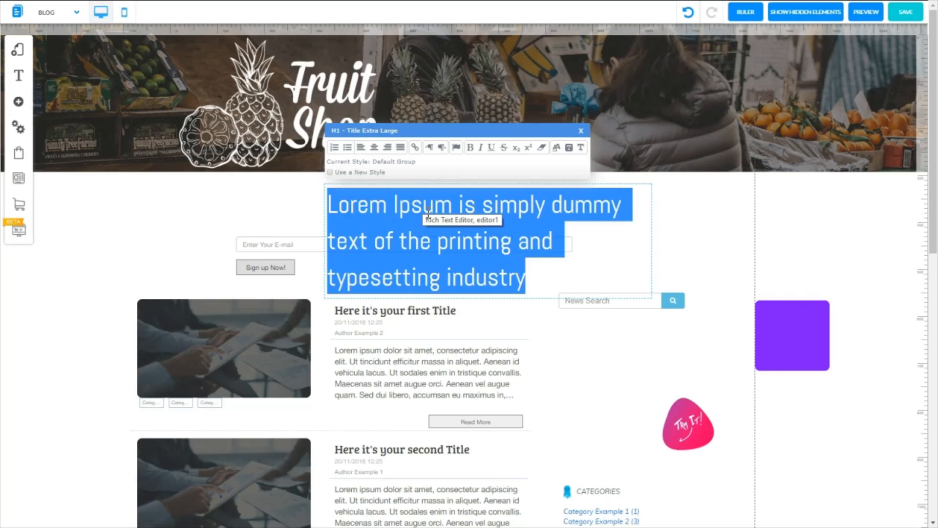
pyautogui.write('Blog Bits')
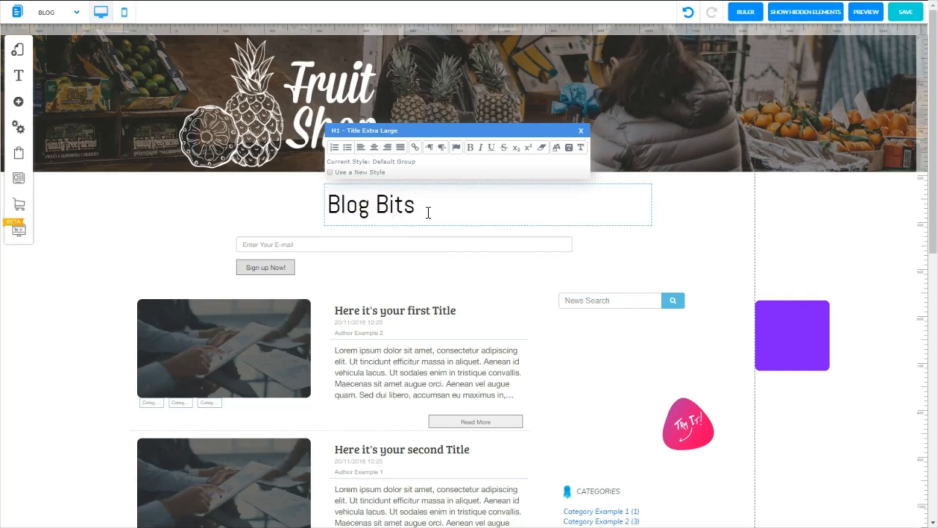
# Color the title white and reword it as "The Fruit Shop Blog Bites" over the header photo.
pyautogui.click(415, 208)
pyautogui.moveTo(415, 207); pyautogui.dragTo(323, 206)
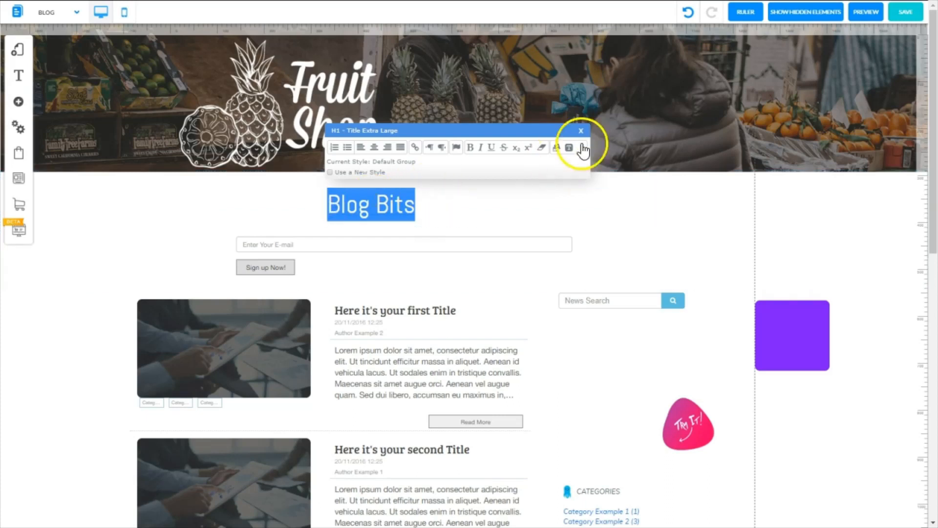
pyautogui.click(555, 152)
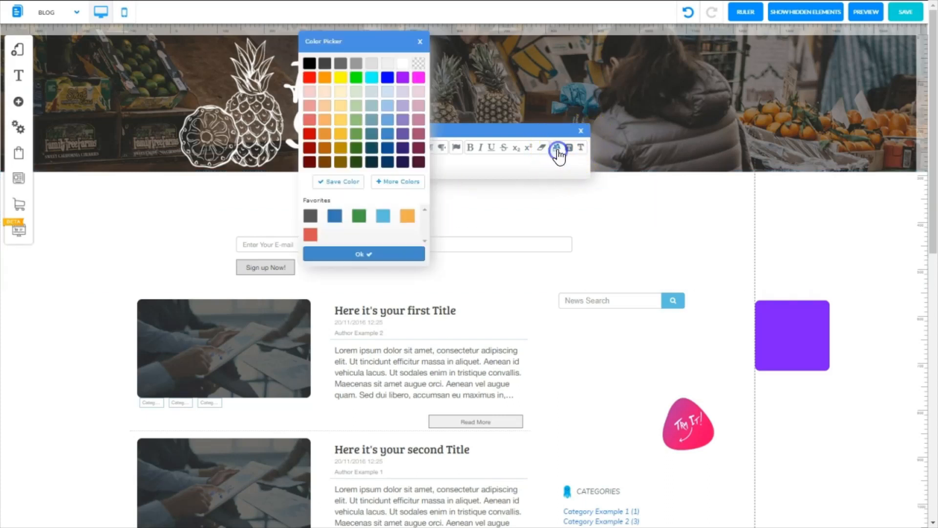
pyautogui.click(364, 254)
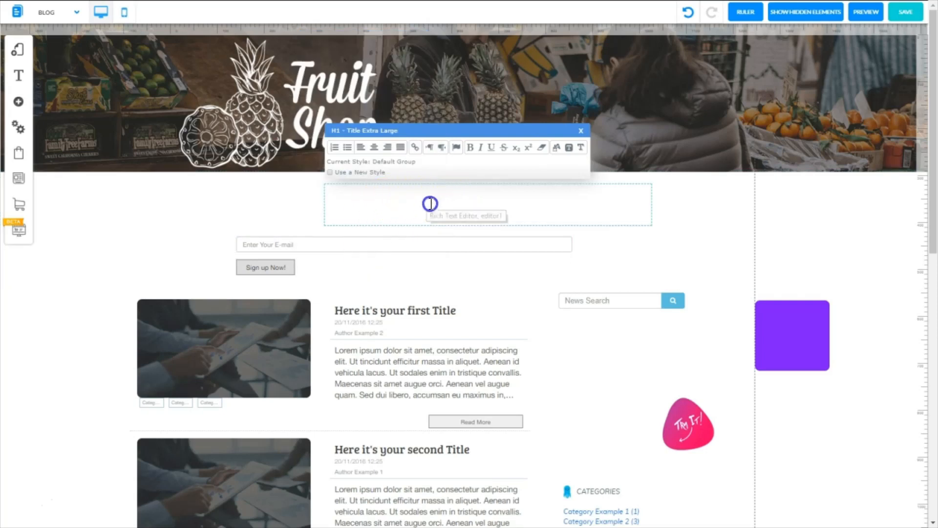
pyautogui.moveTo(432, 203); pyautogui.dragTo(307, 203)
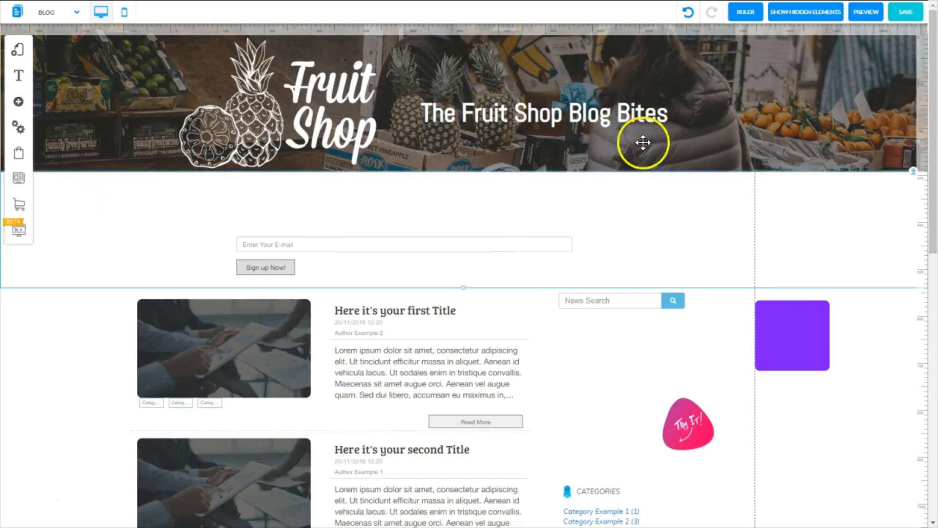
# Save the blog page and switch to the News Page.
pyautogui.click(904, 13)
pyautogui.click(582, 360)
pyautogui.click(77, 13)
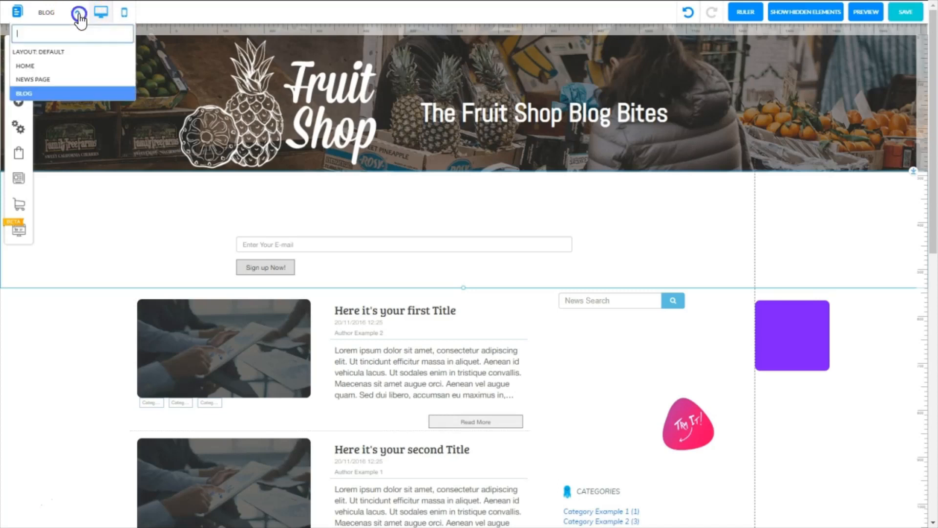
pyautogui.click(49, 79)
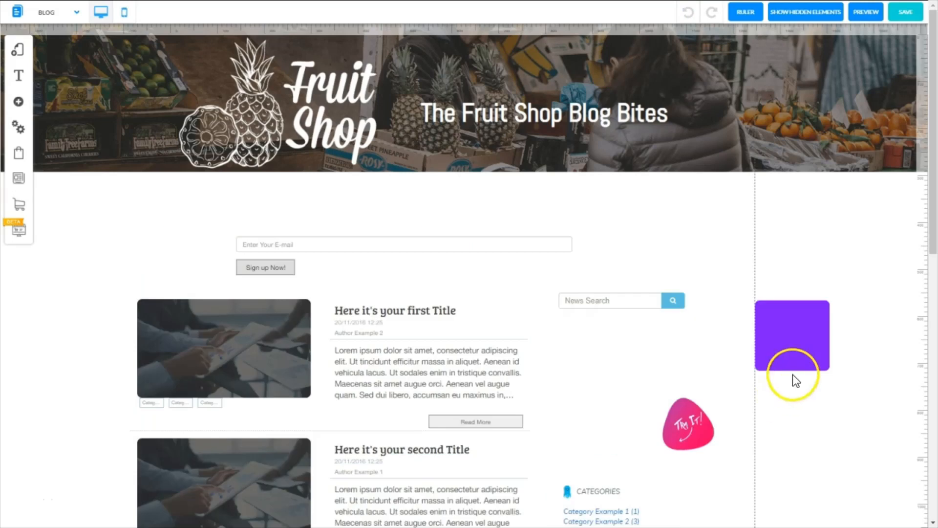
# Move the purple box up into the sign-up section, beyond the dashed page margin.
pyautogui.moveTo(787, 342); pyautogui.dragTo(839, 239)
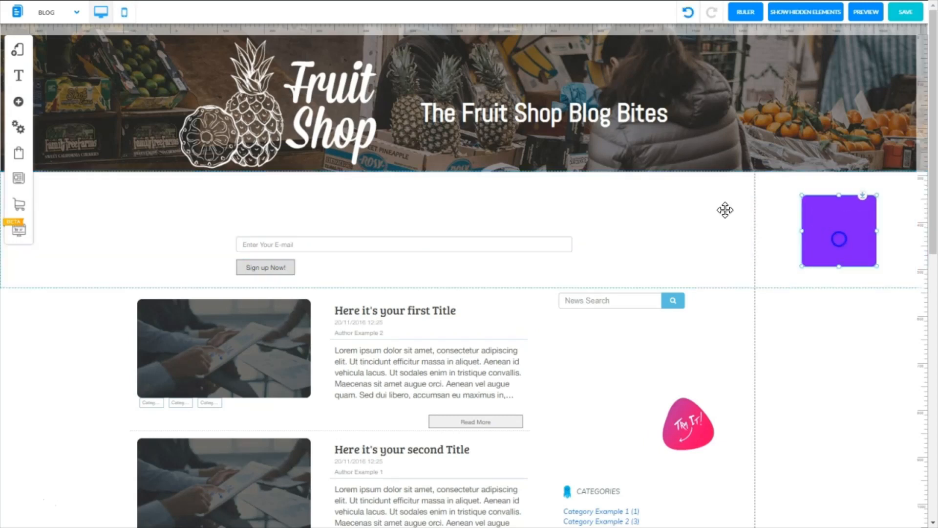
# Open the sign-up banner's style list and add a new style titled "FruitshopBlogBanner".
pyautogui.click(725, 210)
pyautogui.click(441, 200)
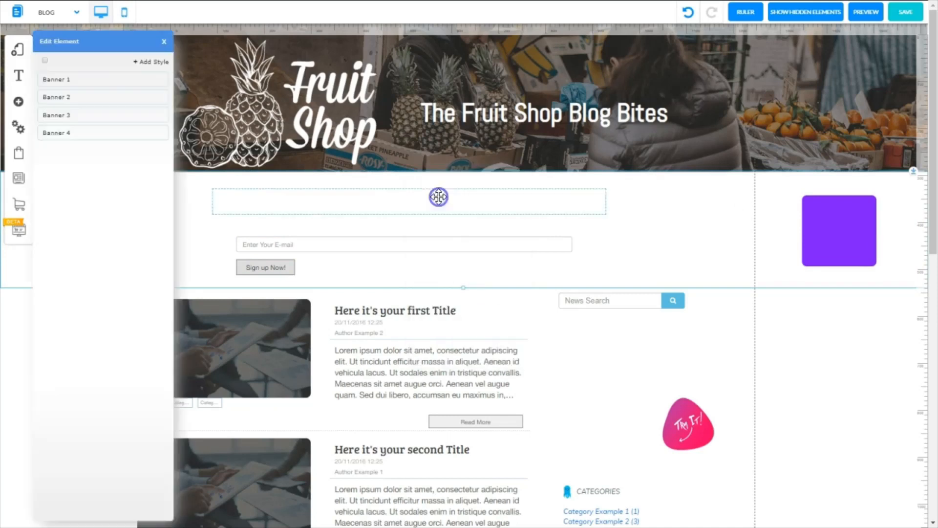
pyautogui.click(142, 62)
pyautogui.click(190, 76)
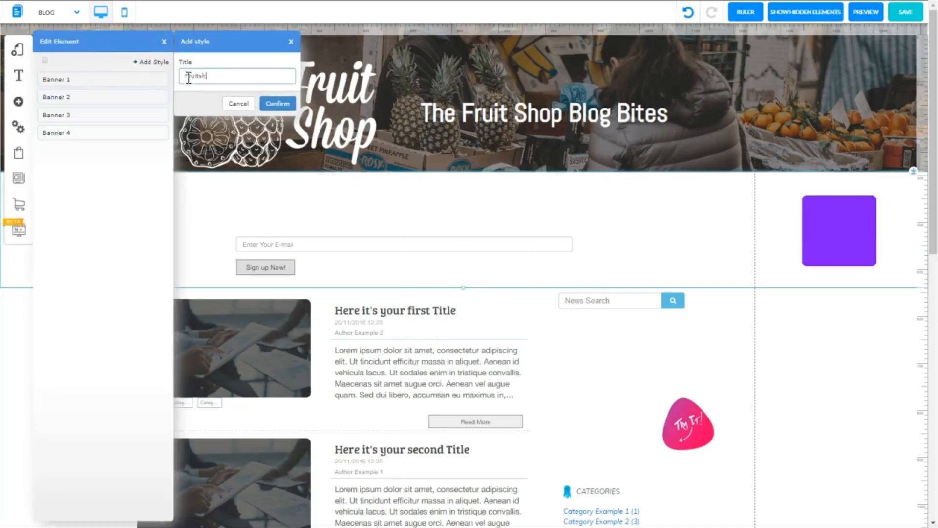
pyautogui.write('FruitshopBlogBanner')
pyautogui.click(277, 103)
# Apply the new style to the sign-up banner and customize it with the full-width solid layout.
pyautogui.click(45, 149)
pyautogui.click(142, 150)
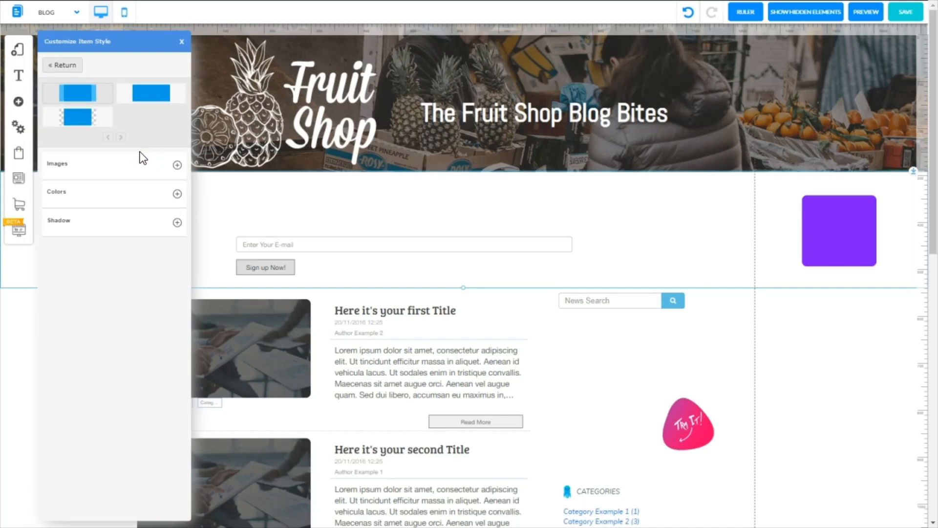
pyautogui.click(136, 144)
pyautogui.click(146, 96)
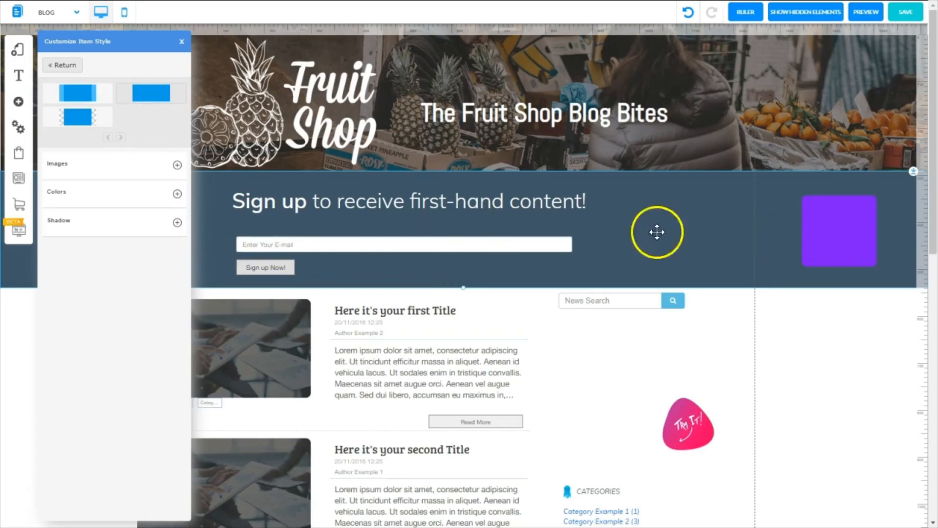
# Set the sign-up banner's background color to grey-green rgb(195, 202, 195) and save that color as a favorite.
pyautogui.click(177, 196)
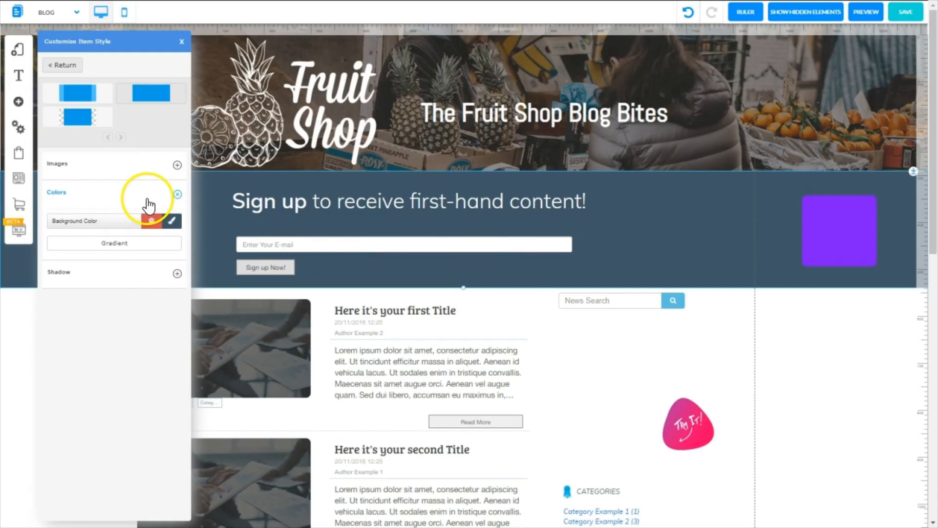
pyautogui.click(175, 225)
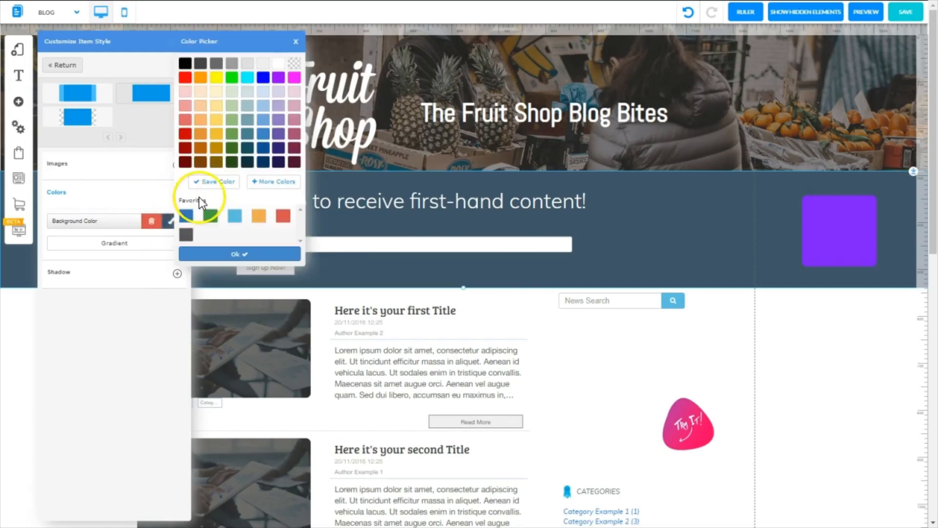
pyautogui.click(249, 64)
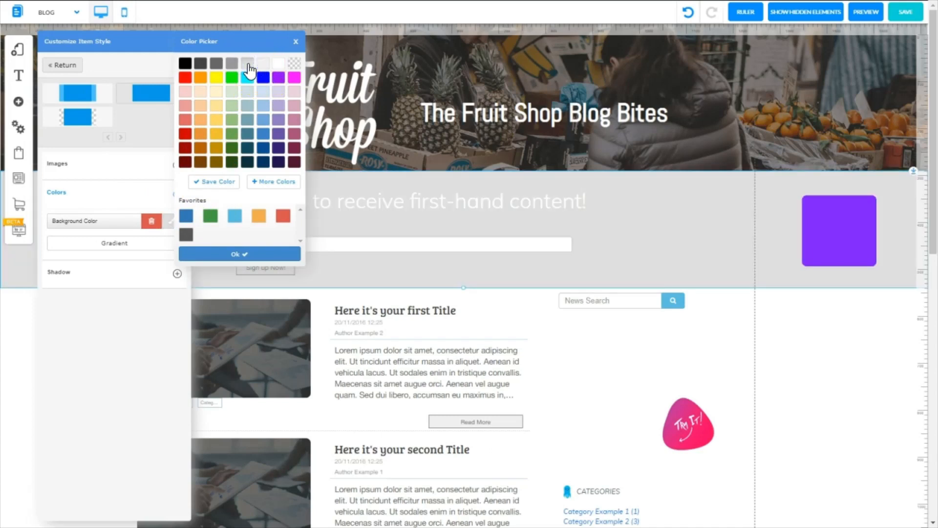
pyautogui.click(249, 68)
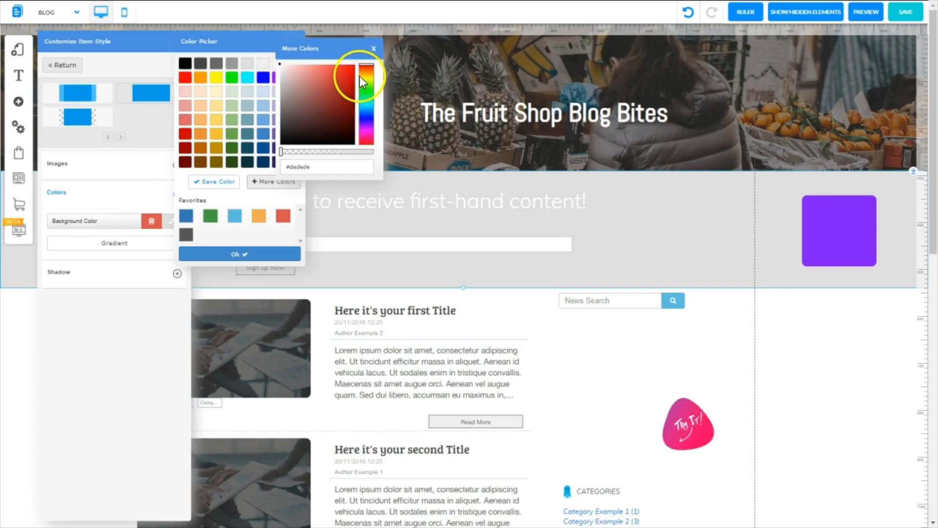
pyautogui.moveTo(360, 76); pyautogui.dragTo(350, 89)
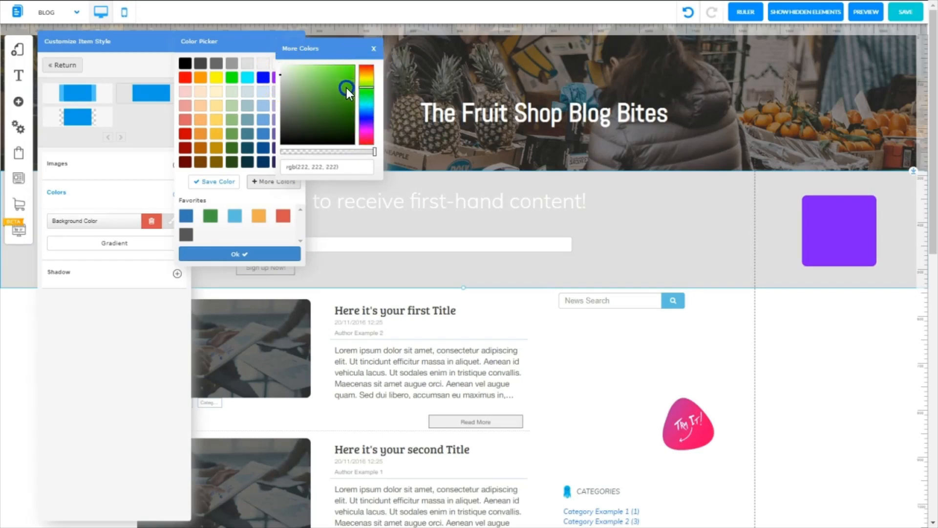
pyautogui.click(283, 81)
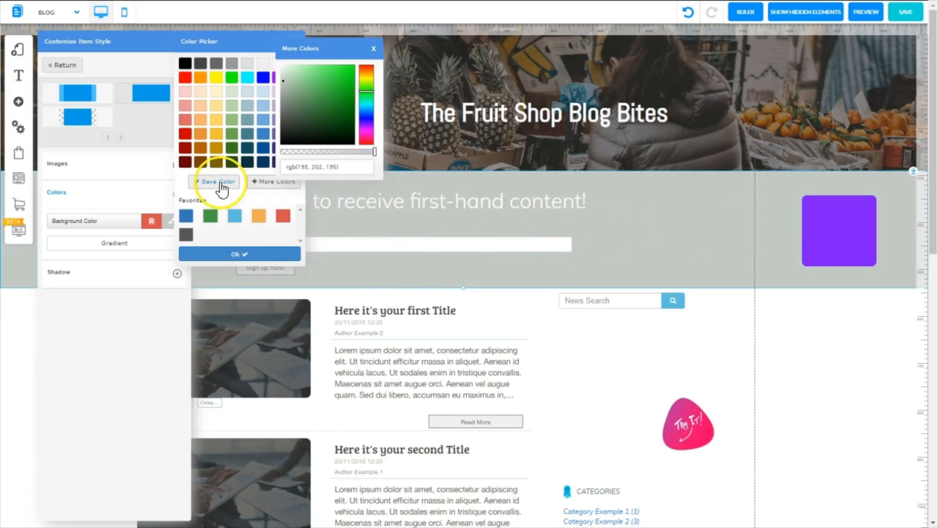
pyautogui.click(221, 185)
pyautogui.click(229, 254)
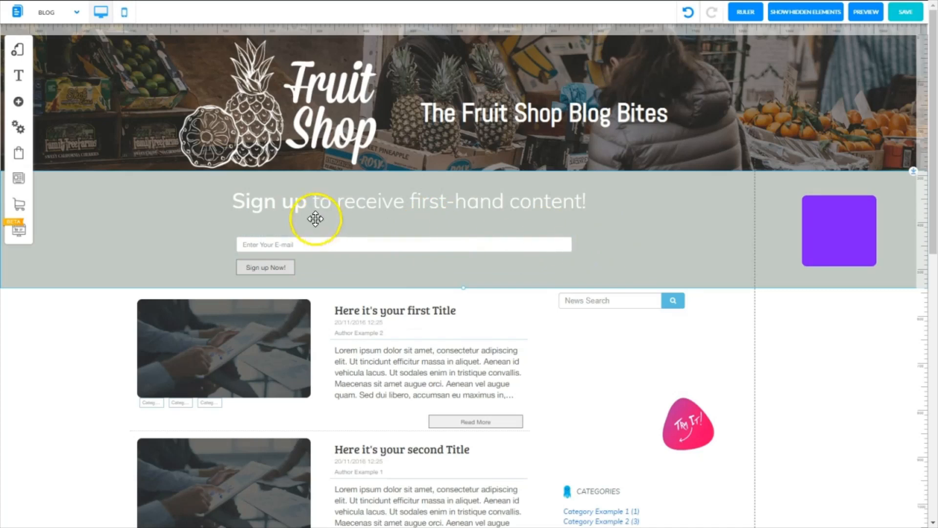
pyautogui.click(933, 271)
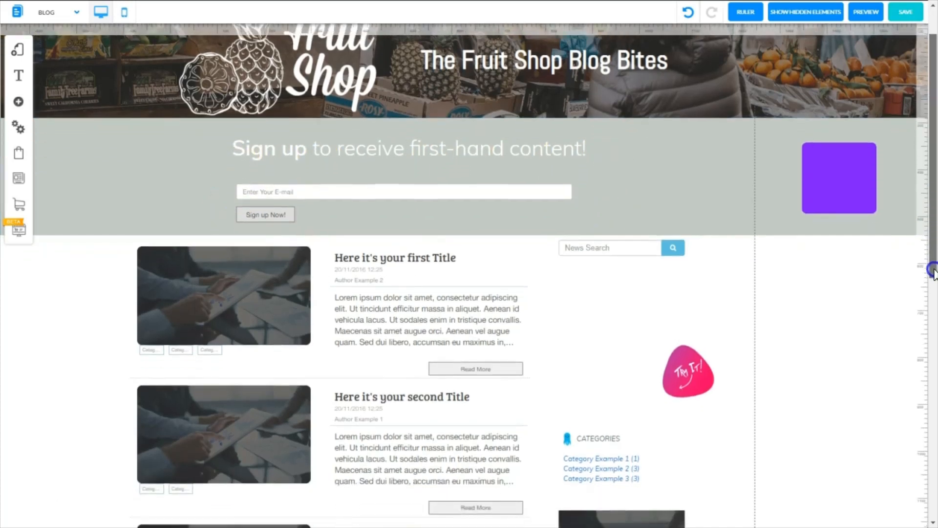
# Move the purple box out of the sign-up section to the empty area beyond the dashed margin, beside the blog posts.
pyautogui.scroll(-2, 930, 293)
pyautogui.moveTo(838, 124); pyautogui.dragTo(824, 83)
pyautogui.click(810, 198)
pyautogui.click(782, 205)
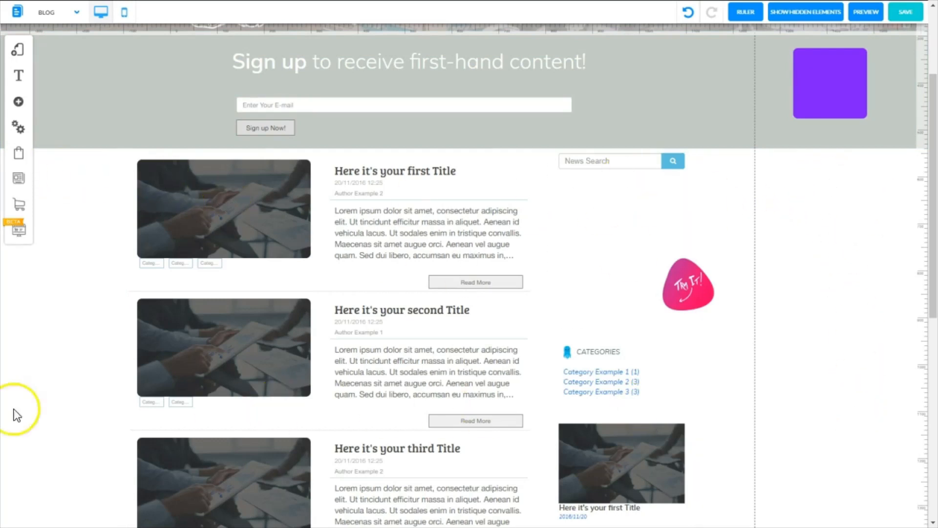
pyautogui.click(836, 94)
pyautogui.scroll(1, 836, 95)
pyautogui.moveTo(836, 94); pyautogui.dragTo(850, 293)
pyautogui.click(925, 293)
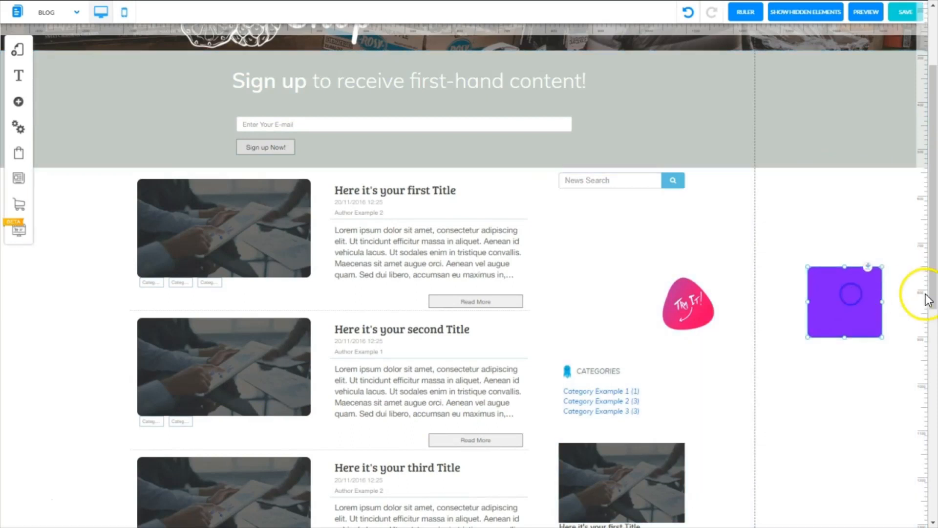
pyautogui.moveTo(933, 299); pyautogui.dragTo(915, 342)
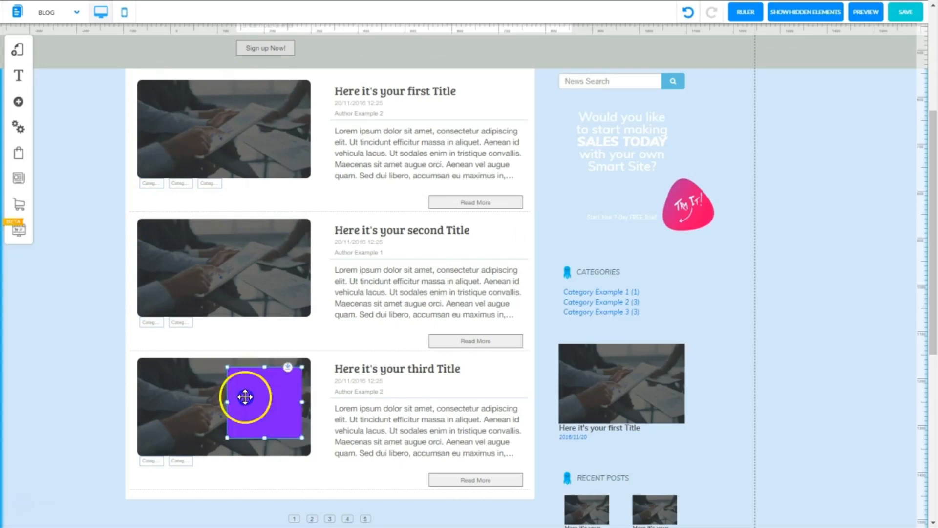
pyautogui.moveTo(244, 395); pyautogui.dragTo(801, 220)
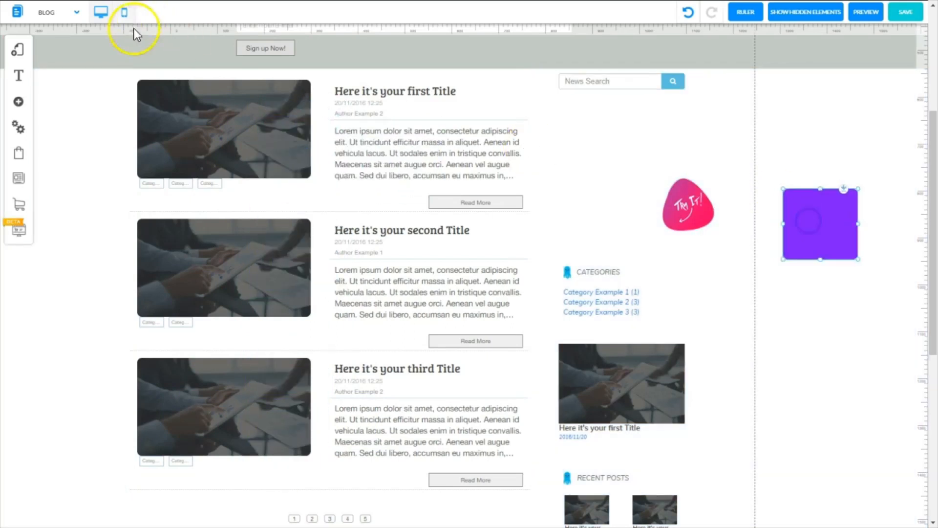
# Open the news list's configuration and review the available date formats without choosing one.
pyautogui.click(325, 86)
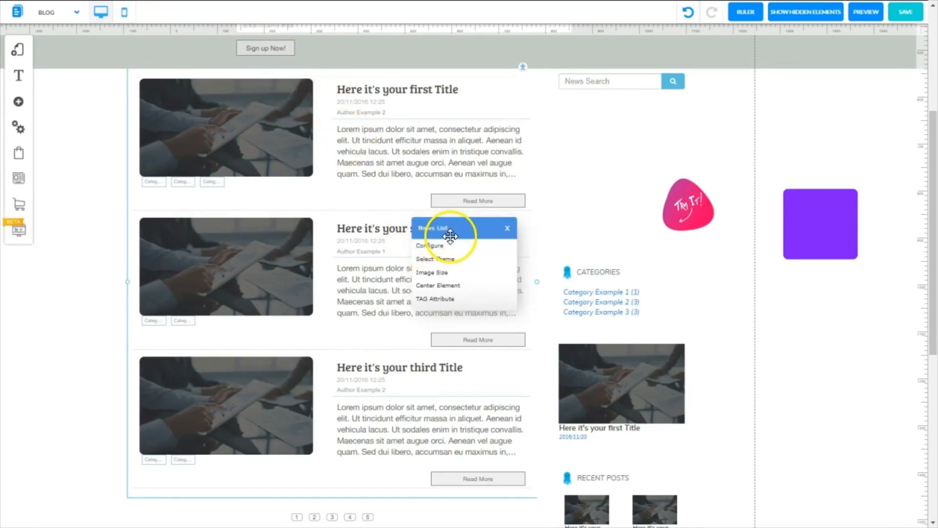
pyautogui.click(439, 246)
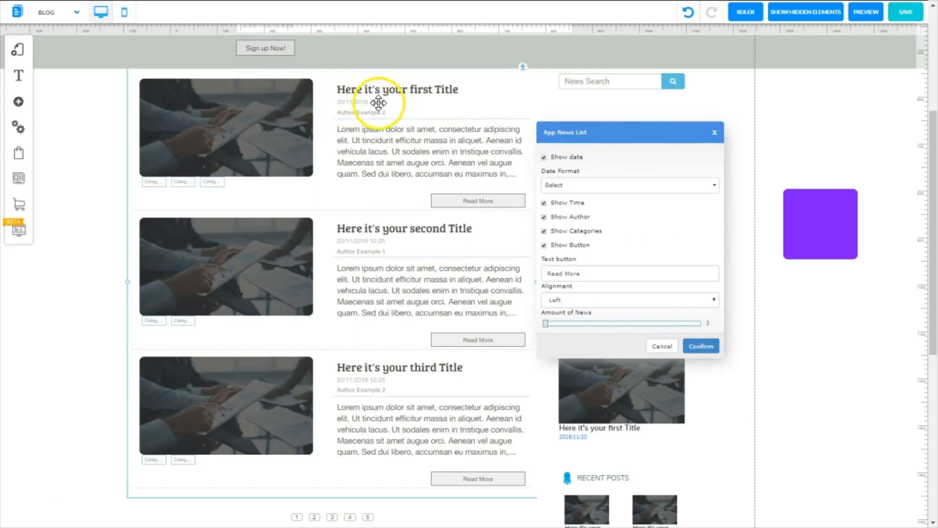
pyautogui.click(714, 185)
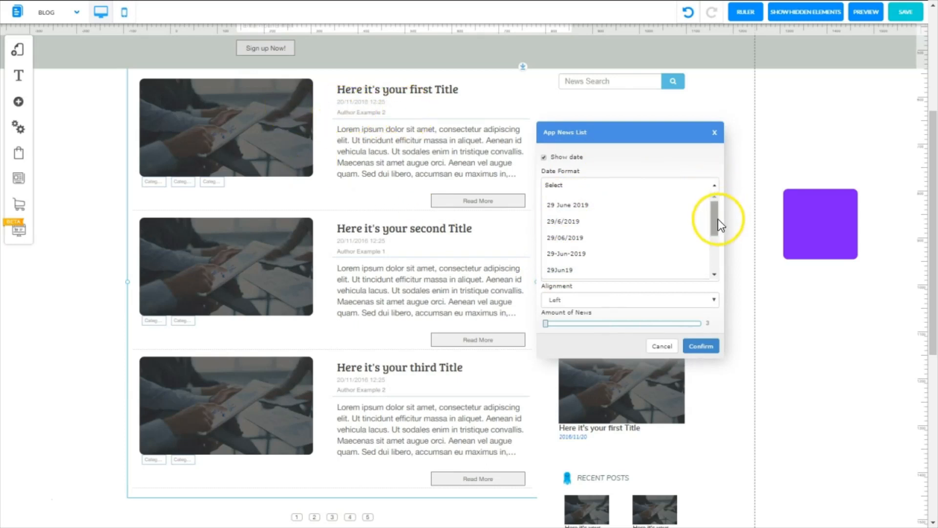
pyautogui.moveTo(717, 218); pyautogui.dragTo(701, 201)
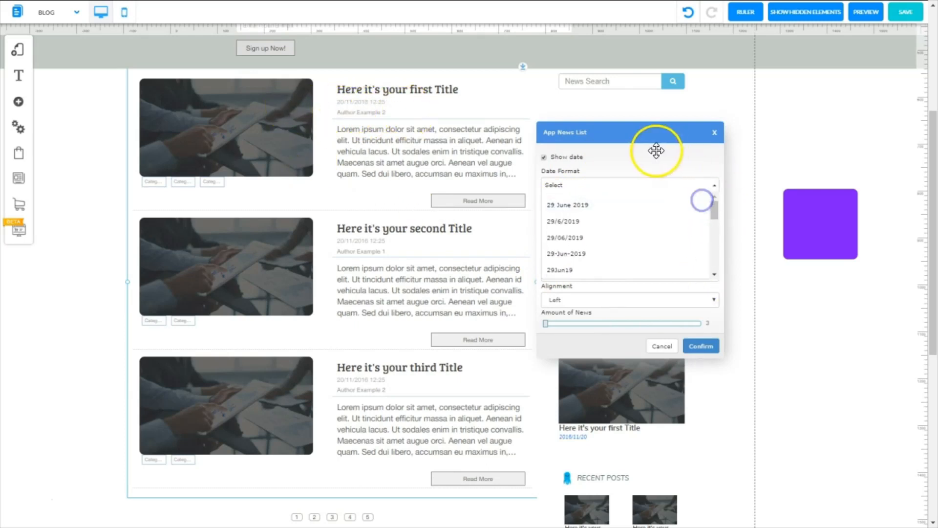
pyautogui.click(591, 169)
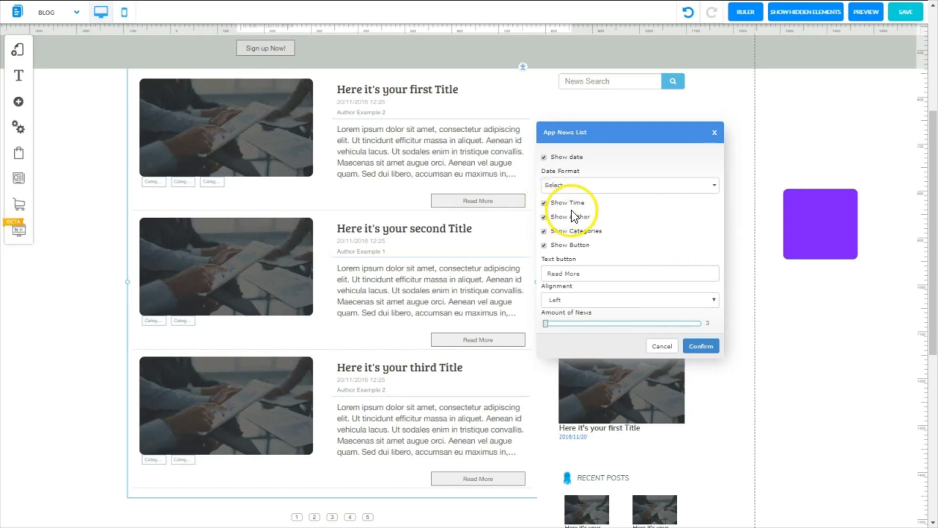
# Hide the time and author in the news list, set the alignment to Right and apply the settings.
pyautogui.click(543, 203)
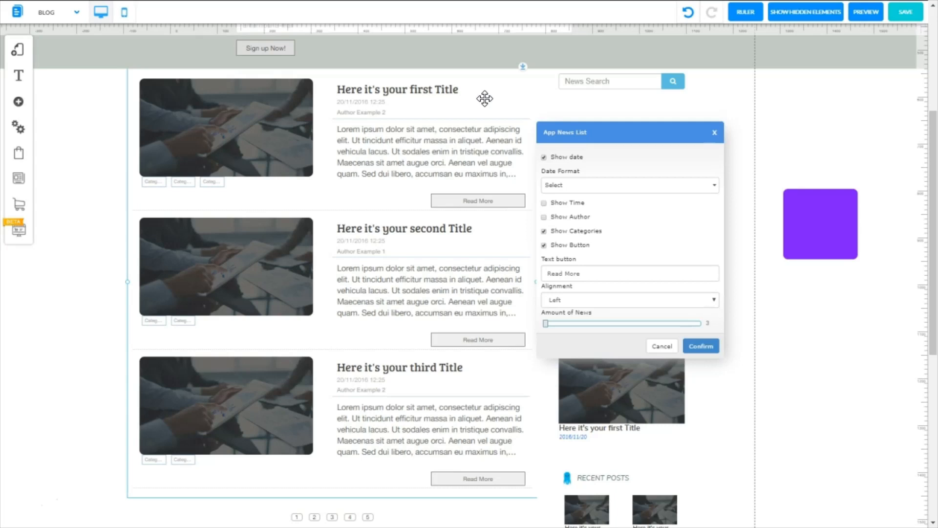
pyautogui.click(582, 268)
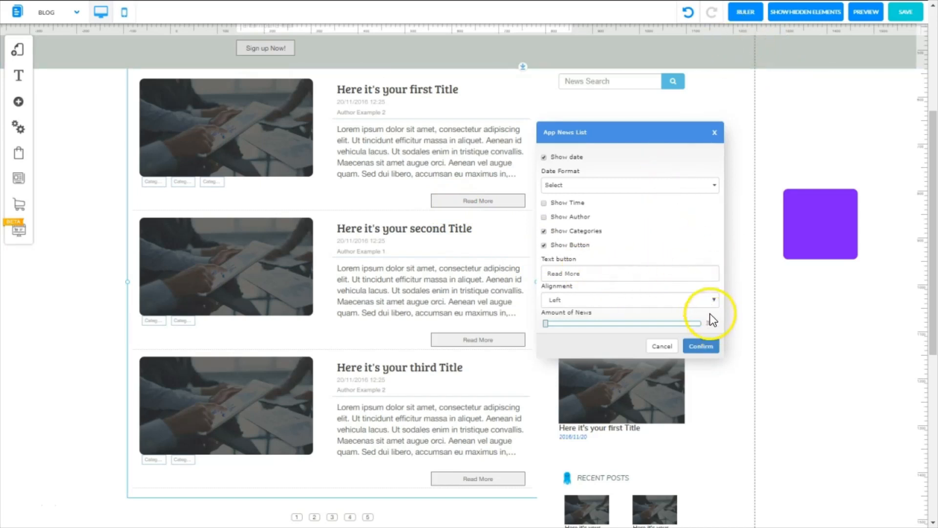
pyautogui.click(701, 345)
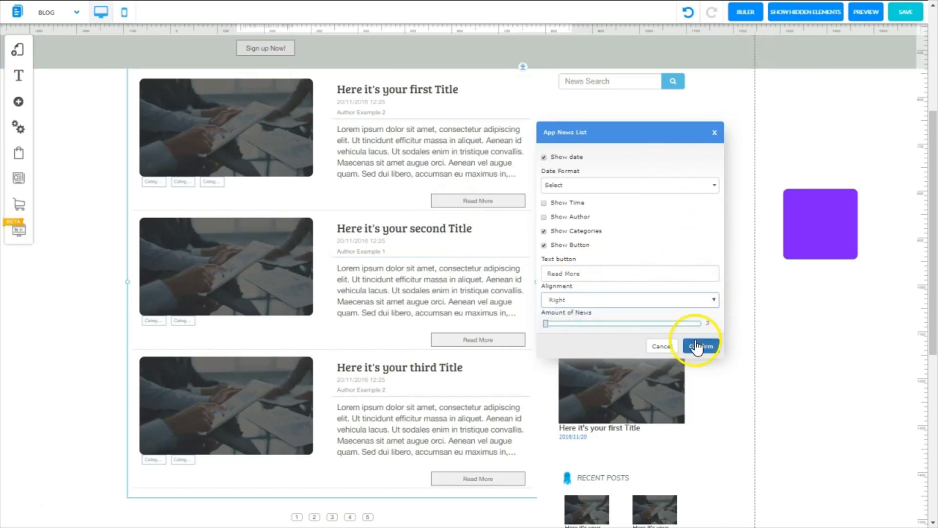
pyautogui.click(518, 188)
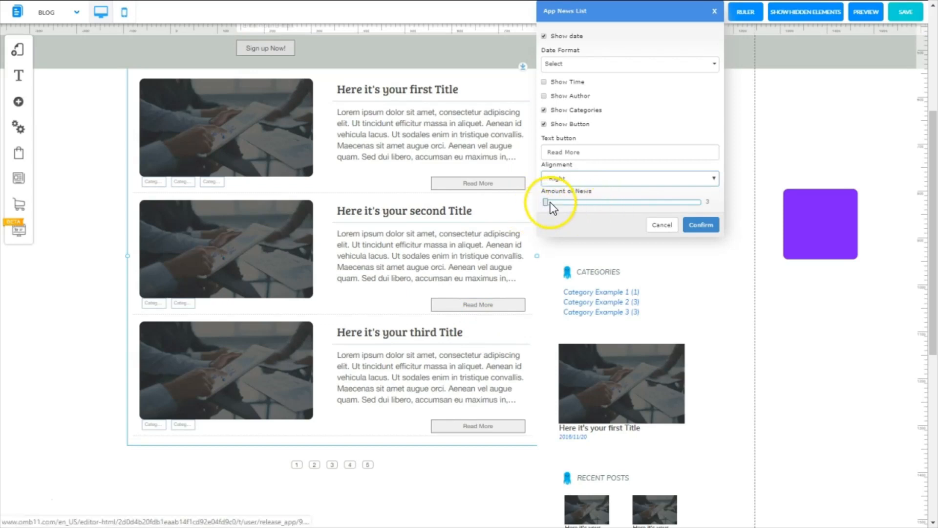
# Set the news list's amount of news to 6 and confirm the configuration.
pyautogui.moveTo(548, 203)
pyautogui.mouseDown()
pyautogui.moveTo(617, 204)
pyautogui.moveTo(552, 210)
pyautogui.mouseUp()
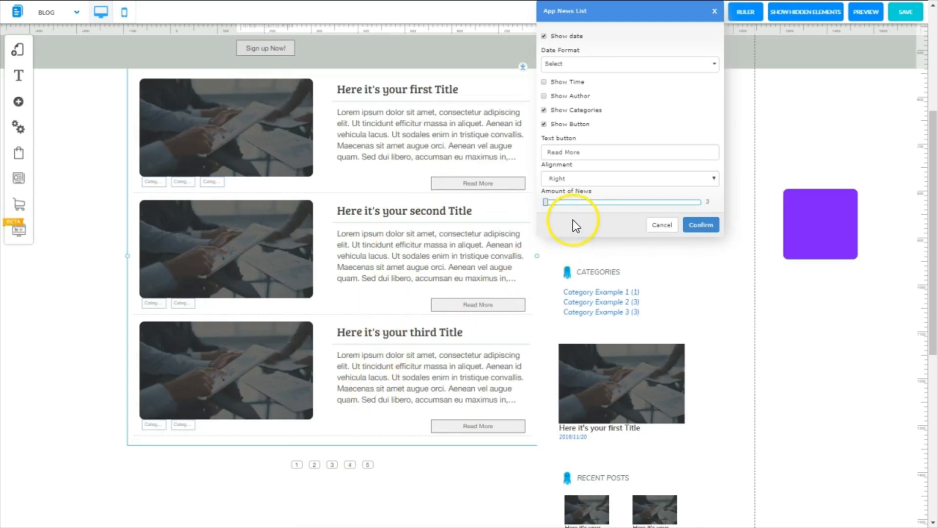
pyautogui.moveTo(547, 202); pyautogui.dragTo(605, 201)
pyautogui.moveTo(662, 204); pyautogui.dragTo(591, 213)
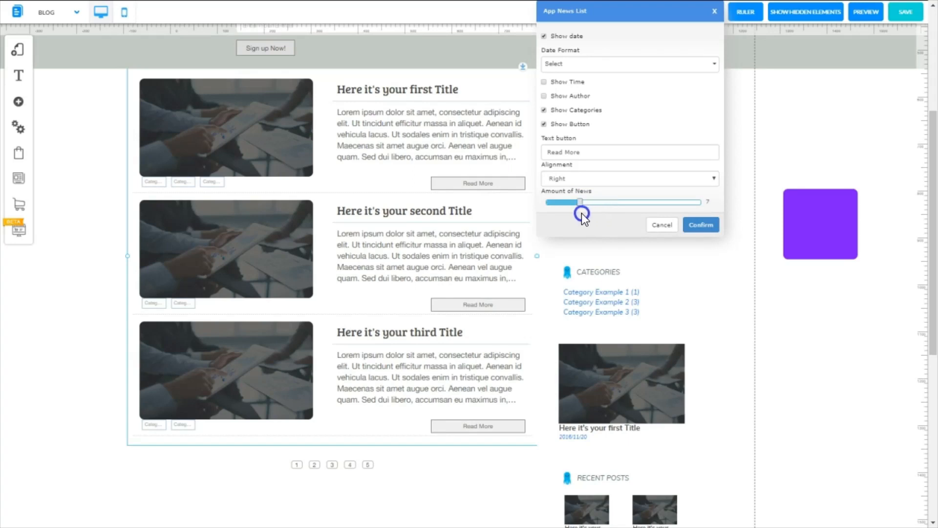
pyautogui.click(701, 225)
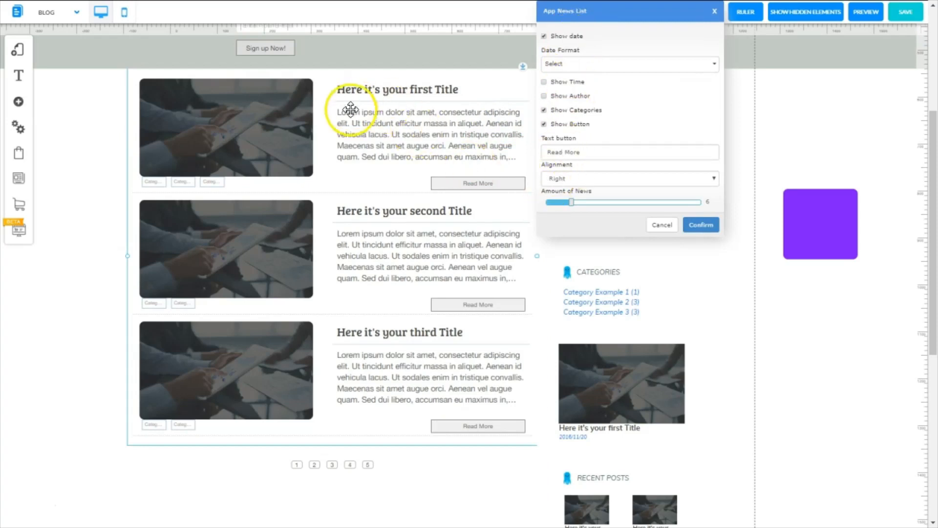
pyautogui.click(703, 226)
# Open the news list's theme settings and preview the alternative layouts, returning to the stacked list with images beside the text.
pyautogui.rightClick(333, 178)
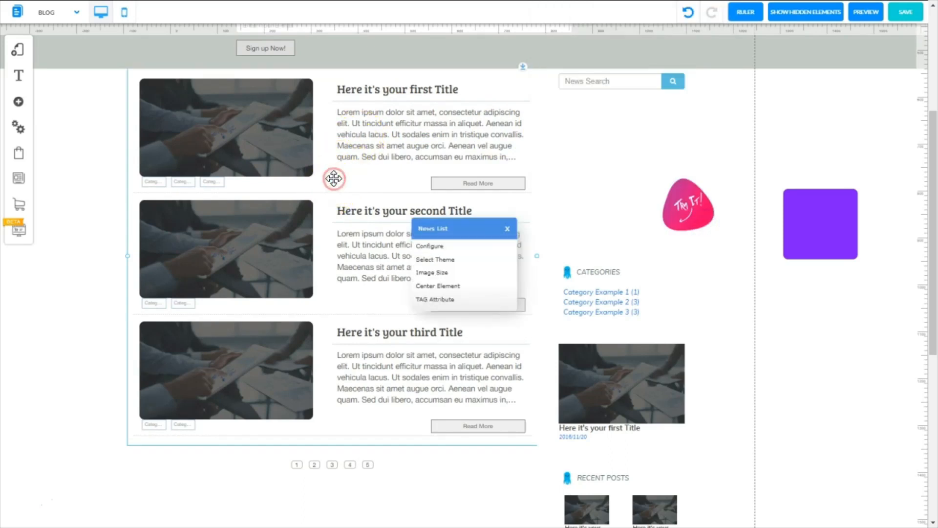
pyautogui.click(460, 259)
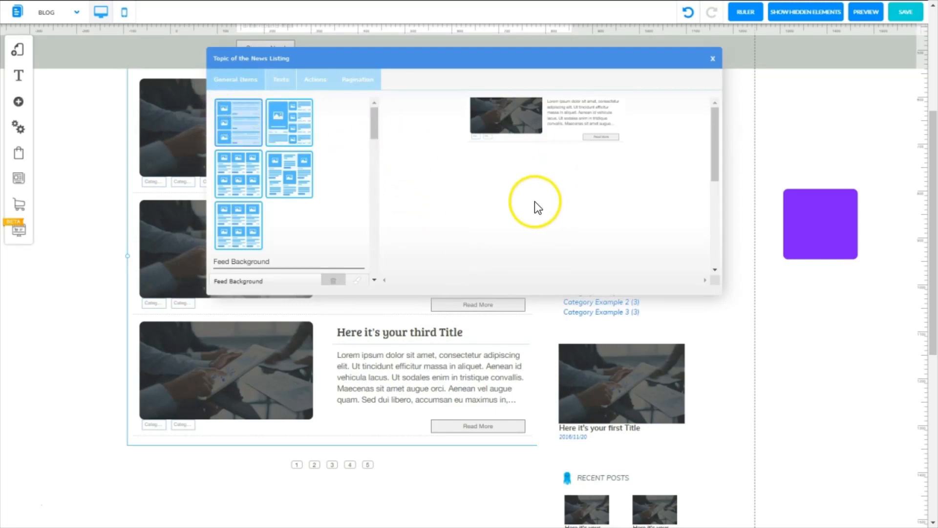
pyautogui.click(292, 128)
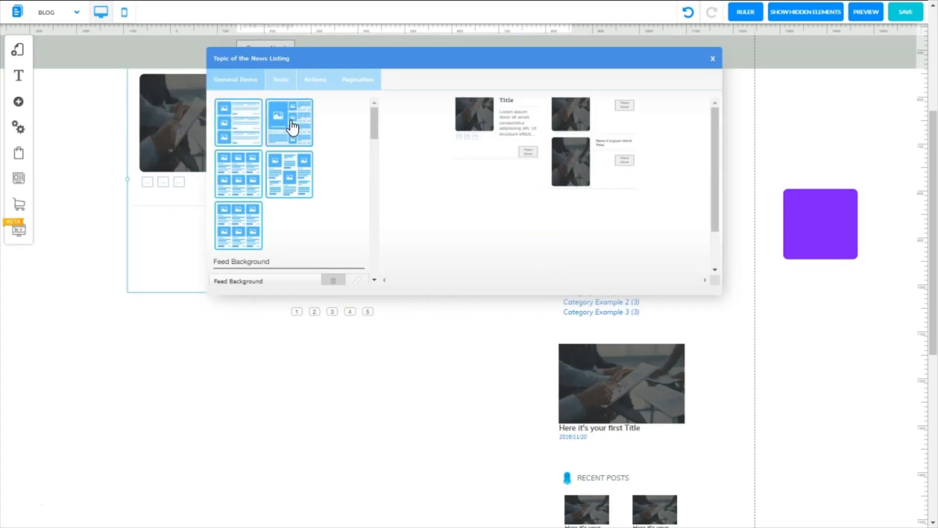
pyautogui.click(241, 174)
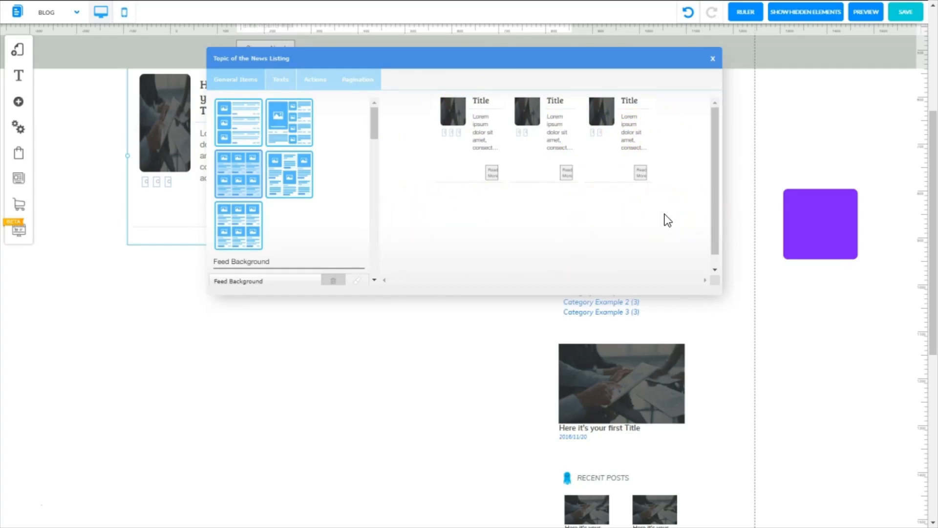
pyautogui.click(501, 138)
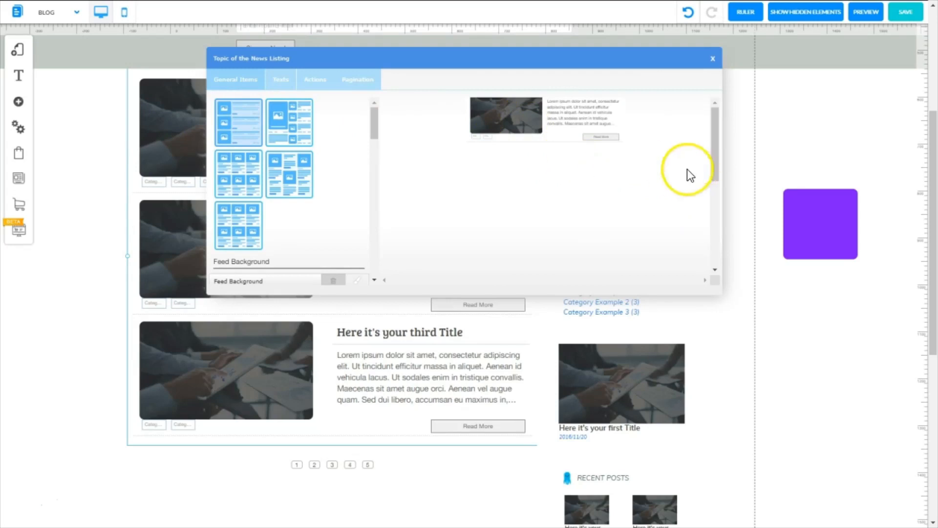
pyautogui.click(303, 135)
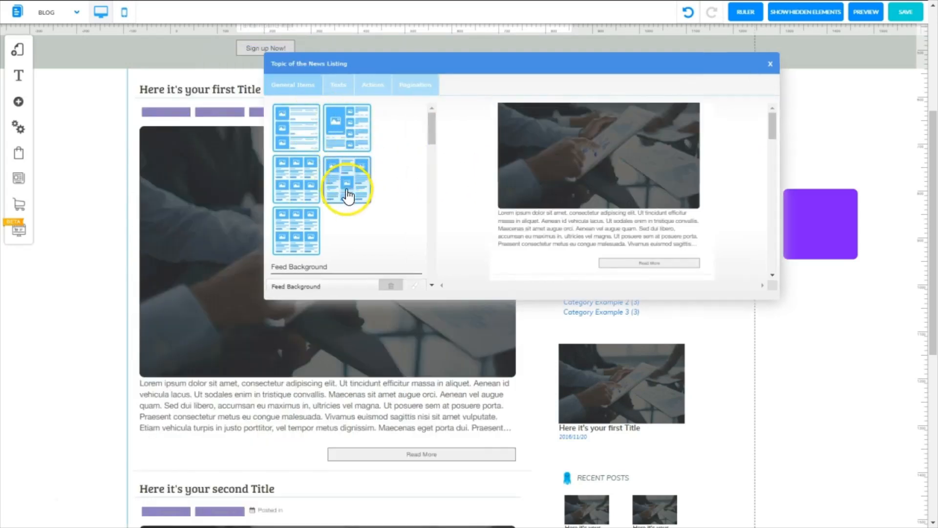
pyautogui.click(297, 135)
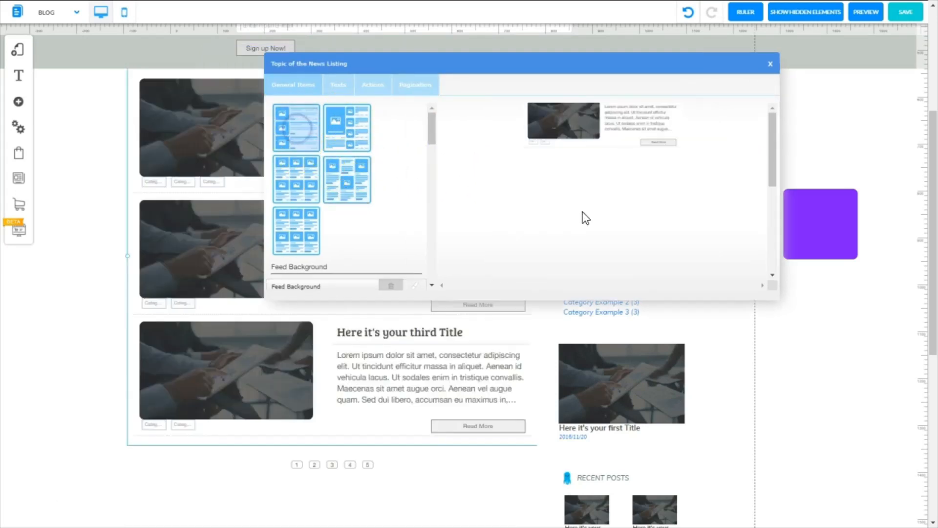
# In the theme's text settings, set the post title's space from the top to 2px.
pyautogui.click(333, 89)
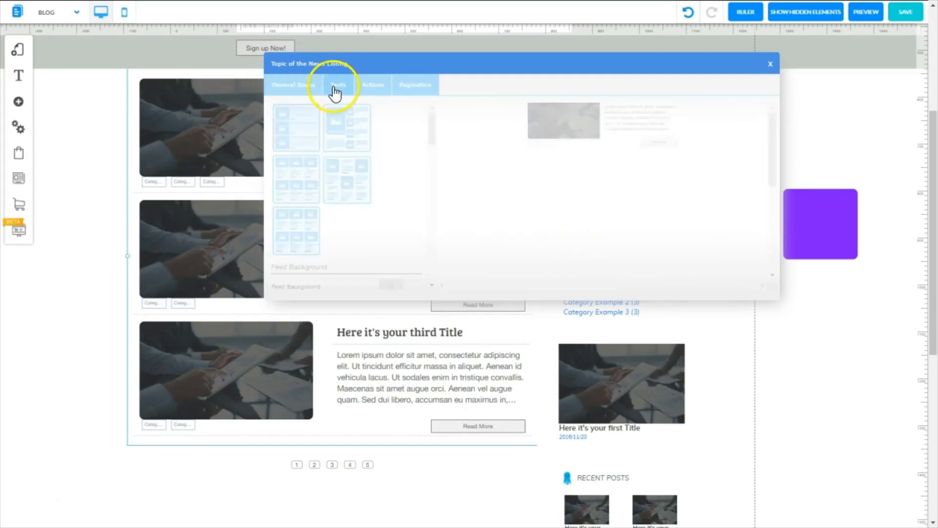
pyautogui.click(290, 95)
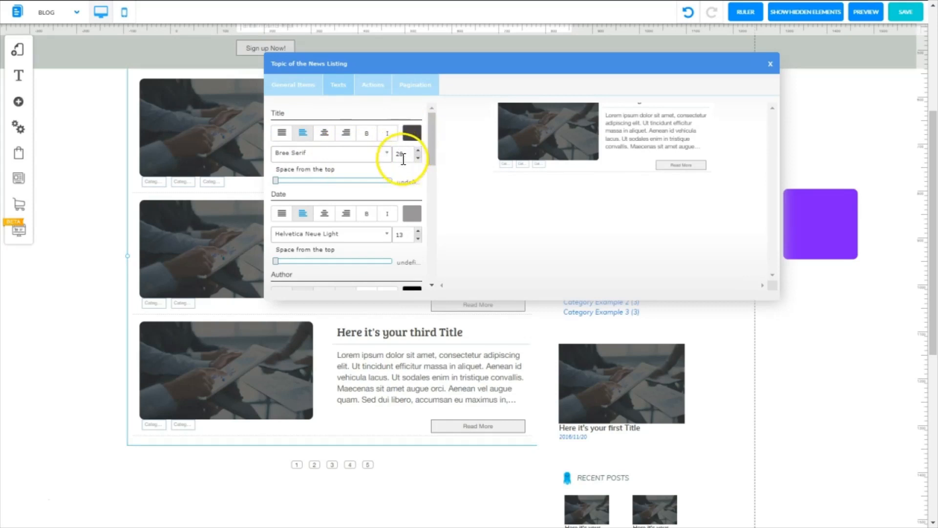
pyautogui.moveTo(279, 181); pyautogui.dragTo(287, 181)
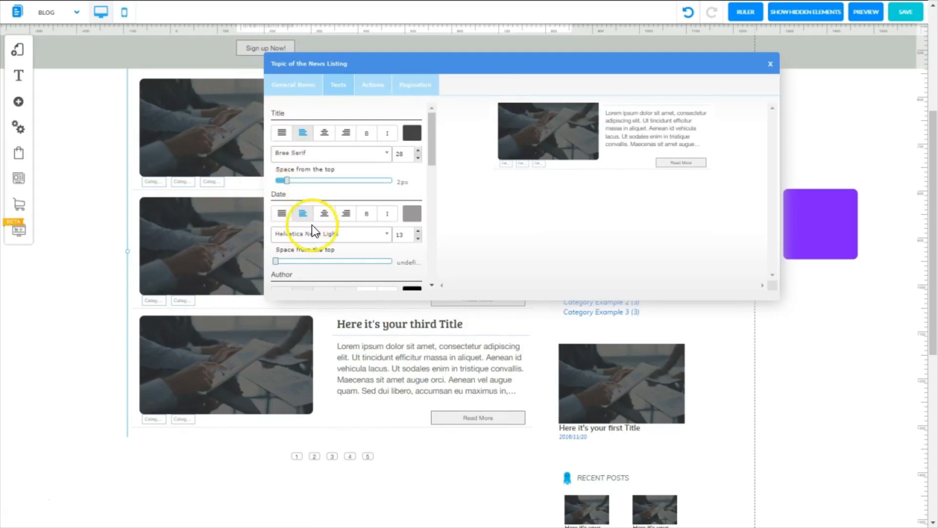
# Enlarge the Read More button's text and set the font size of the pagination items to 23.
pyautogui.scroll(-3, 272, 172)
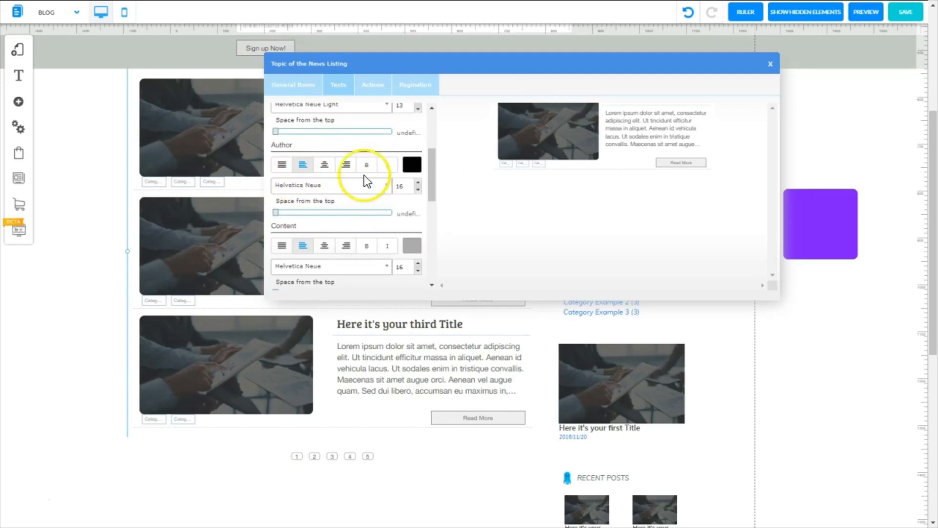
pyautogui.scroll(-2, 362, 176)
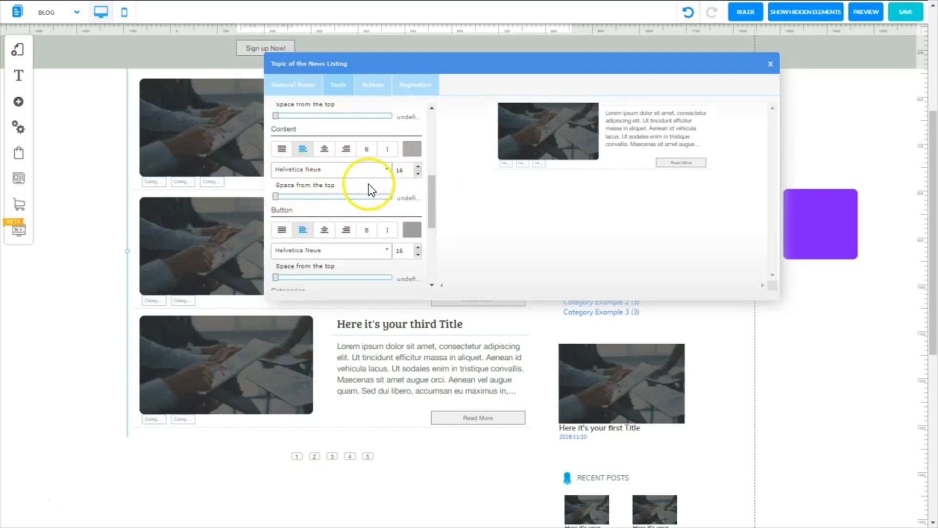
pyautogui.scroll(-2, 432, 221)
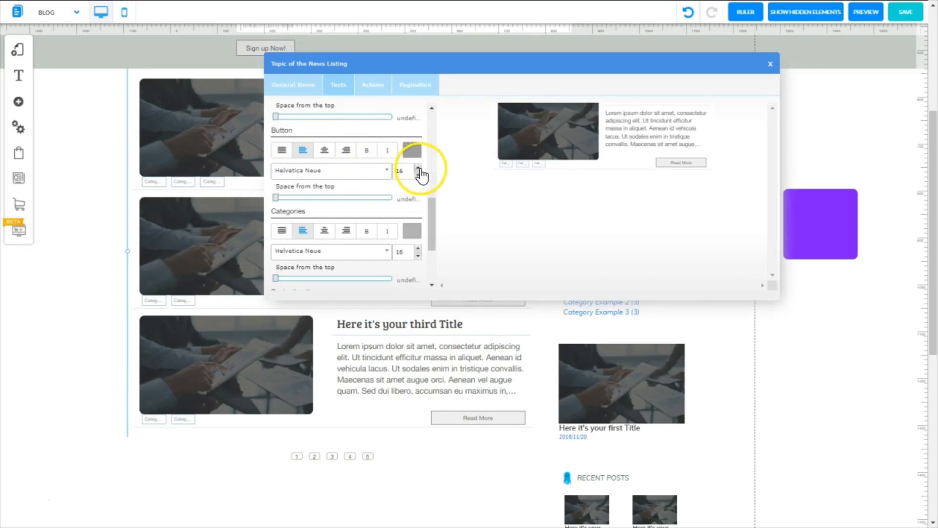
pyautogui.moveTo(426, 57); pyautogui.dragTo(432, 208)
pyautogui.scroll(-3, 430, 361)
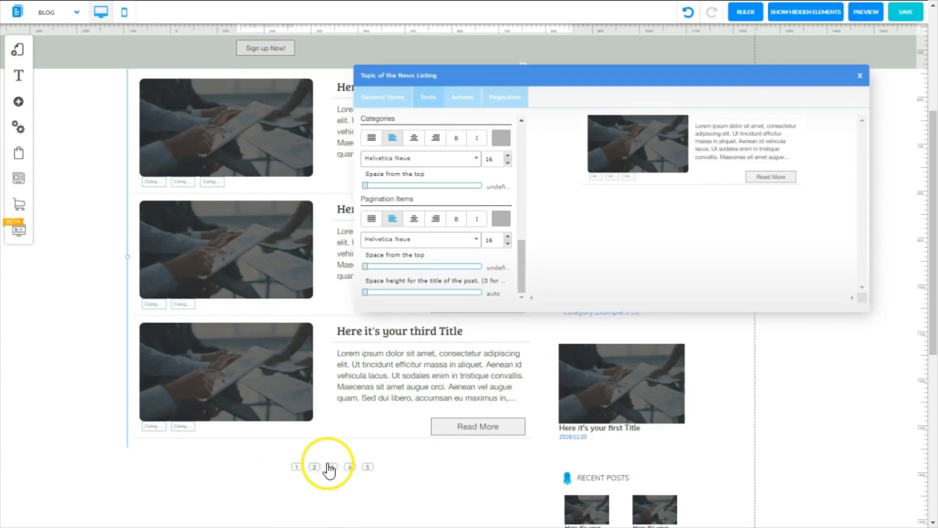
pyautogui.click(508, 236)
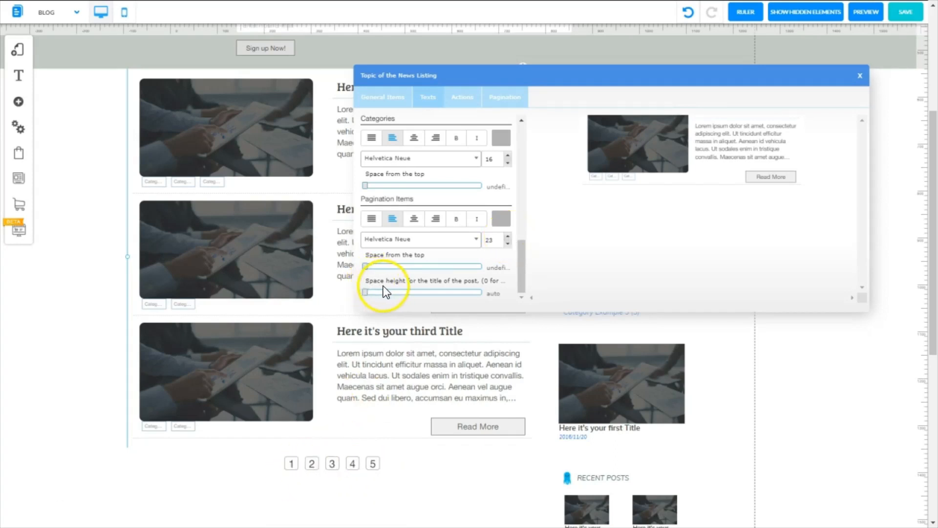
pyautogui.moveTo(522, 267); pyautogui.dragTo(544, 128)
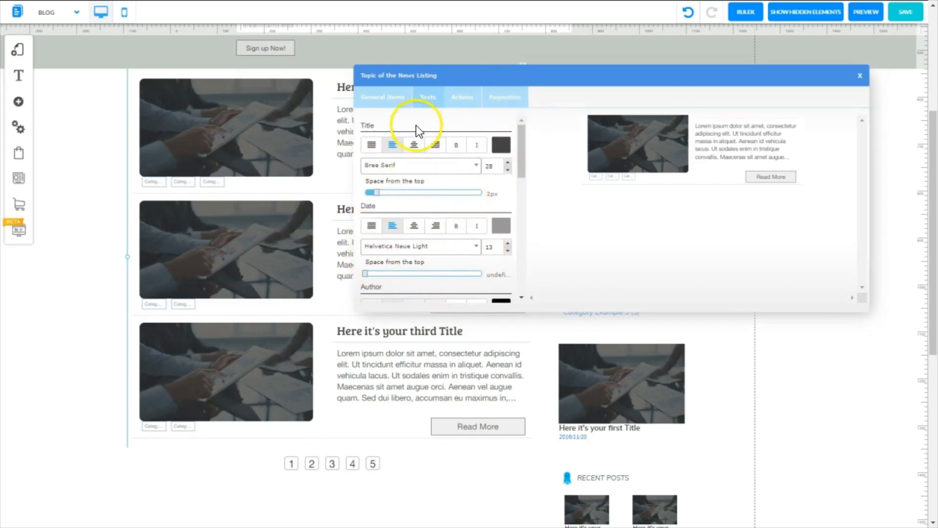
# Set the Read More button's size to 100% and its height to 10px in the action settings.
pyautogui.click(461, 99)
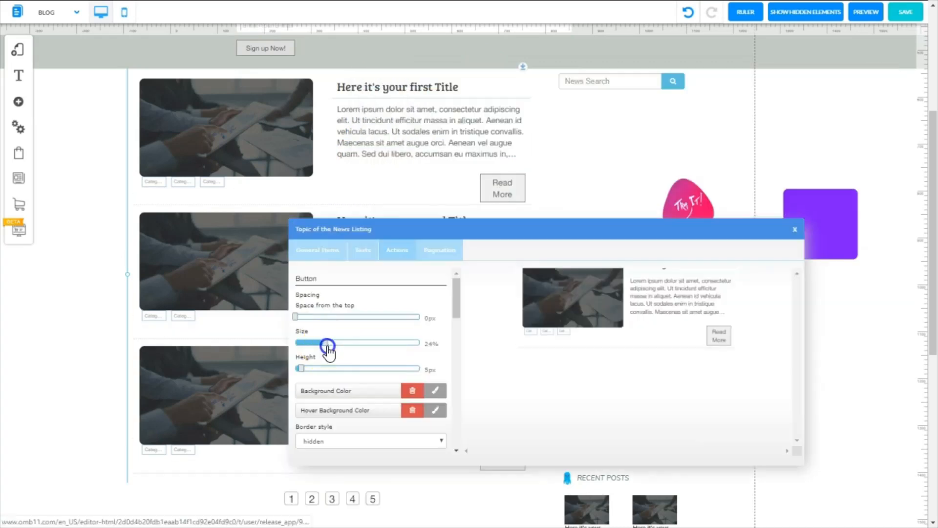
pyautogui.moveTo(327, 347); pyautogui.dragTo(431, 362)
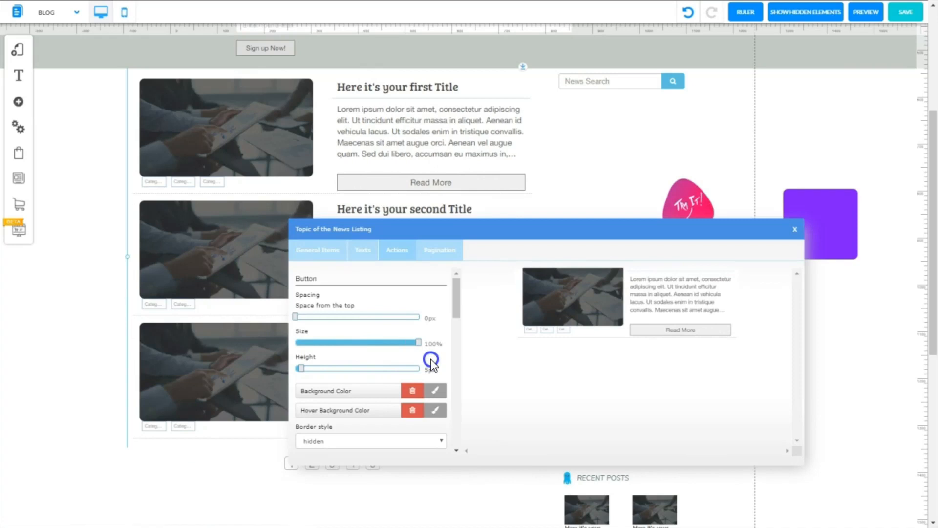
pyautogui.moveTo(301, 368); pyautogui.dragTo(311, 369)
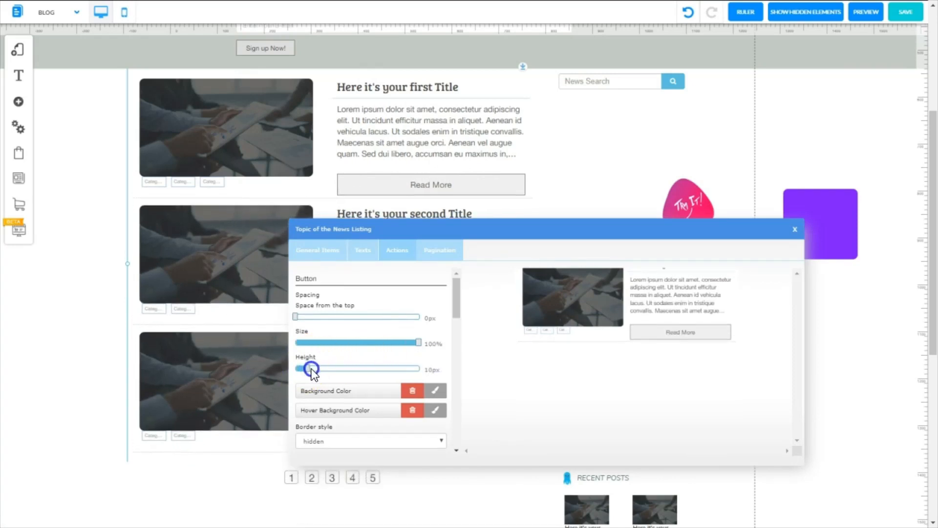
# Set the Read More button's background color and hover background color to the saved grey-green favorite.
pyautogui.click(436, 391)
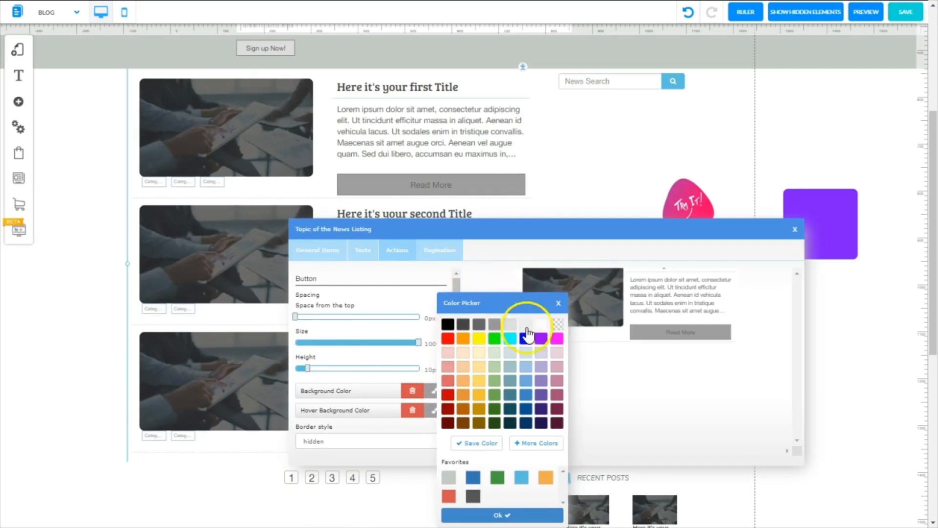
pyautogui.click(447, 478)
pyautogui.click(430, 411)
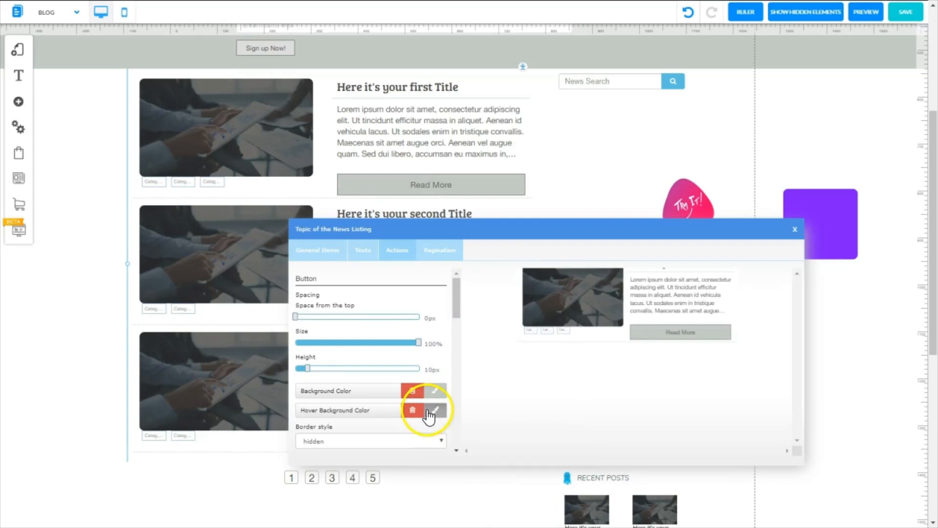
pyautogui.click(448, 477)
# Remove the Read More button's border by choosing the dotted style, reducing the border size to its minimum, and returning the style to hidden.
pyautogui.scroll(-3, 442, 337)
pyautogui.click(440, 299)
pyautogui.click(330, 333)
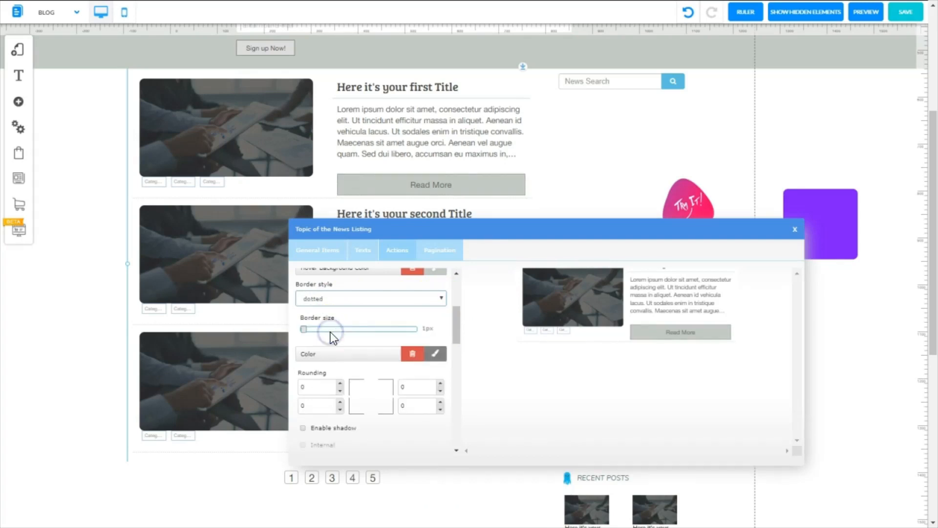
pyautogui.moveTo(303, 329)
pyautogui.mouseDown()
pyautogui.moveTo(391, 329)
pyautogui.moveTo(286, 327)
pyautogui.mouseUp()
pyautogui.click(359, 299)
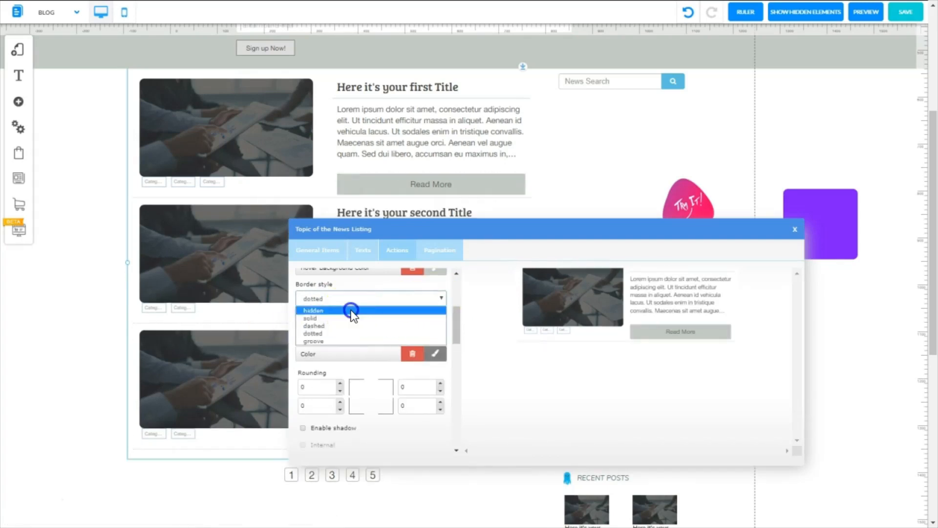
pyautogui.click(351, 309)
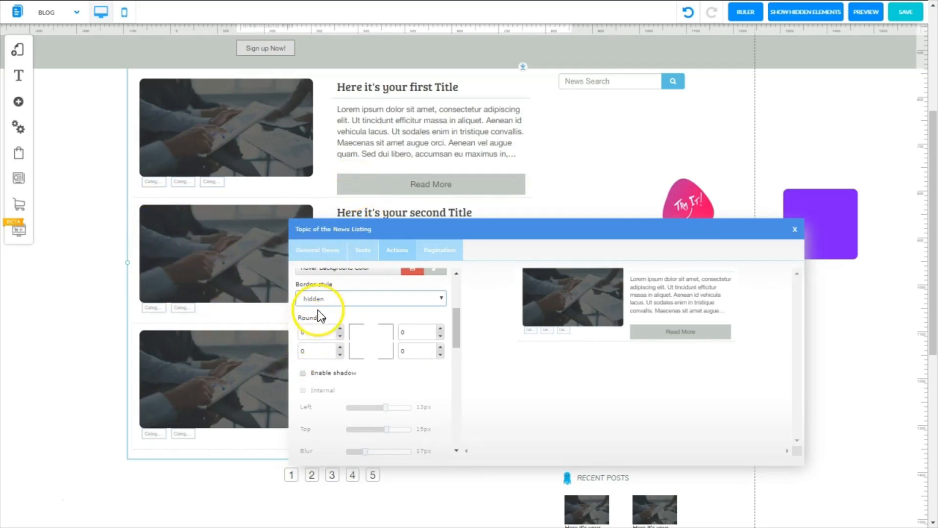
# Set the rounding of all four corners of the Read More button to 5.
pyautogui.moveTo(308, 335); pyautogui.dragTo(287, 335)
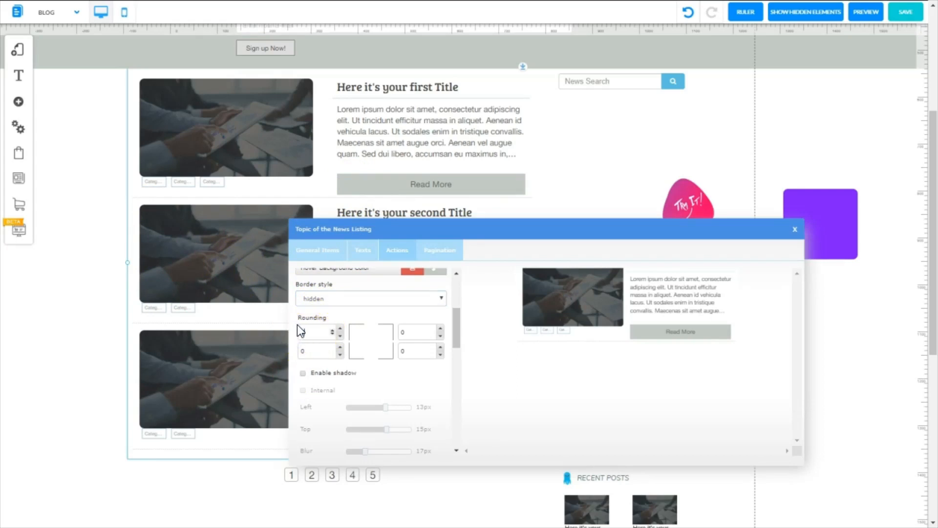
pyautogui.write('20')
pyautogui.moveTo(312, 351); pyautogui.dragTo(290, 347)
pyautogui.click(393, 357)
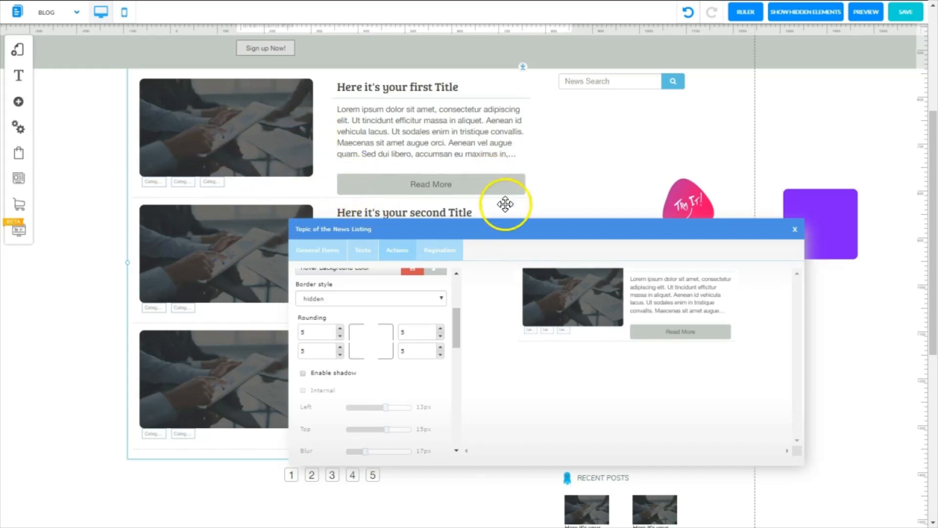
# Try a shadow on the Read More button with top at 10px, blur at 23px and size at -4px, and disable it again.
pyautogui.scroll(-1, 449, 341)
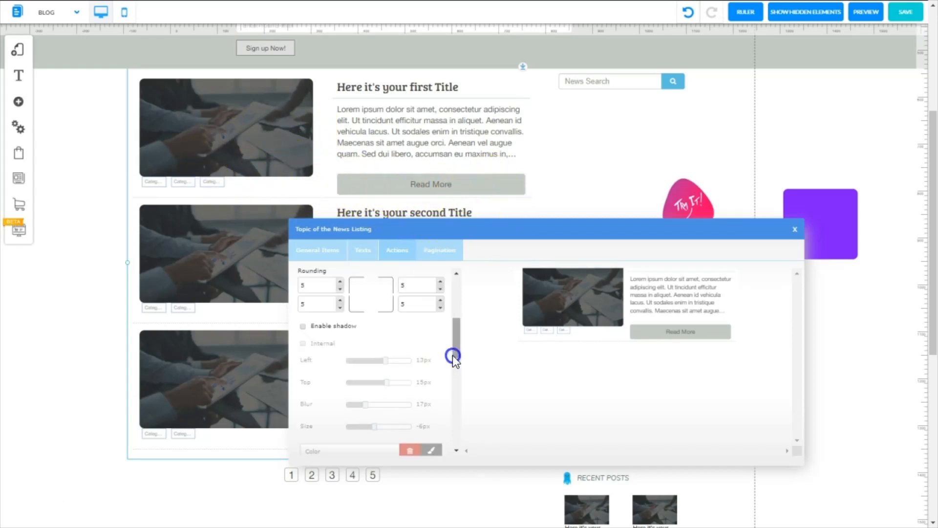
pyautogui.click(303, 326)
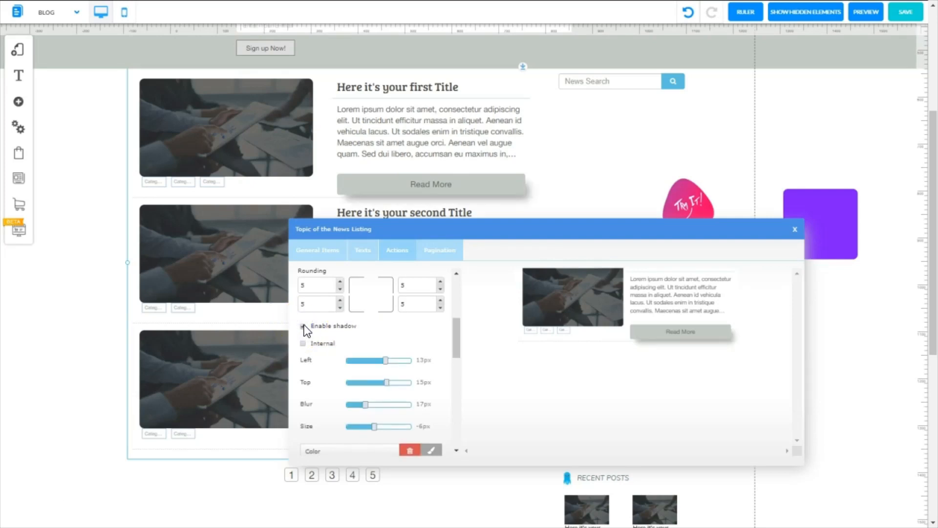
pyautogui.click(303, 326)
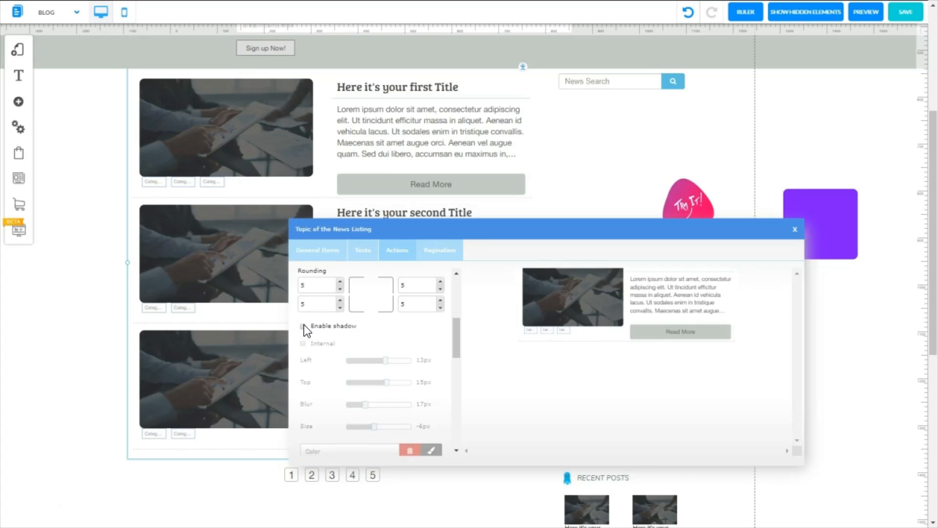
pyautogui.click(478, 339)
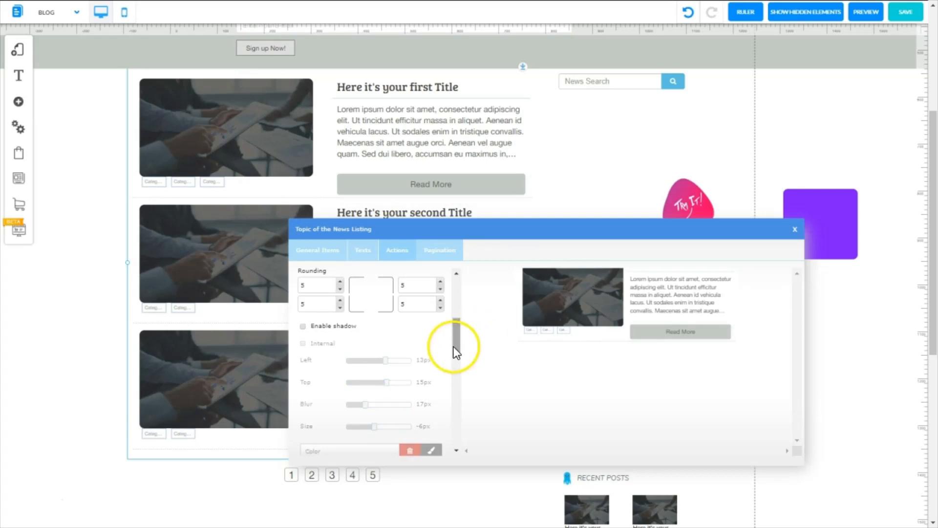
pyautogui.moveTo(456, 345); pyautogui.dragTo(453, 363)
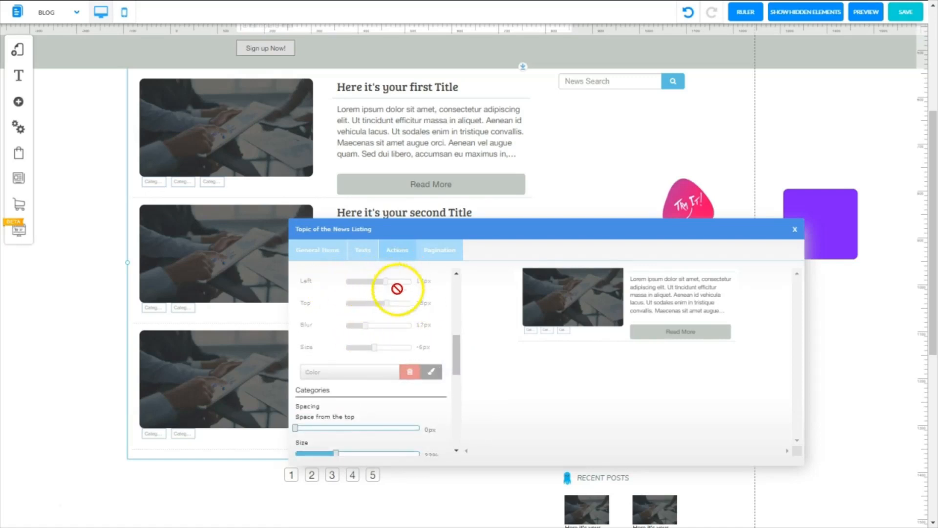
pyautogui.moveTo(456, 345); pyautogui.dragTo(455, 333)
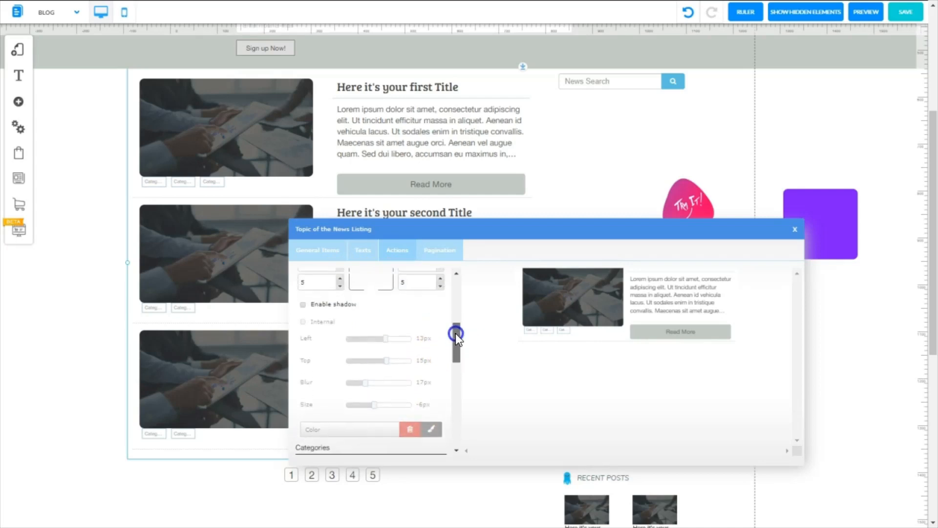
pyautogui.click(303, 305)
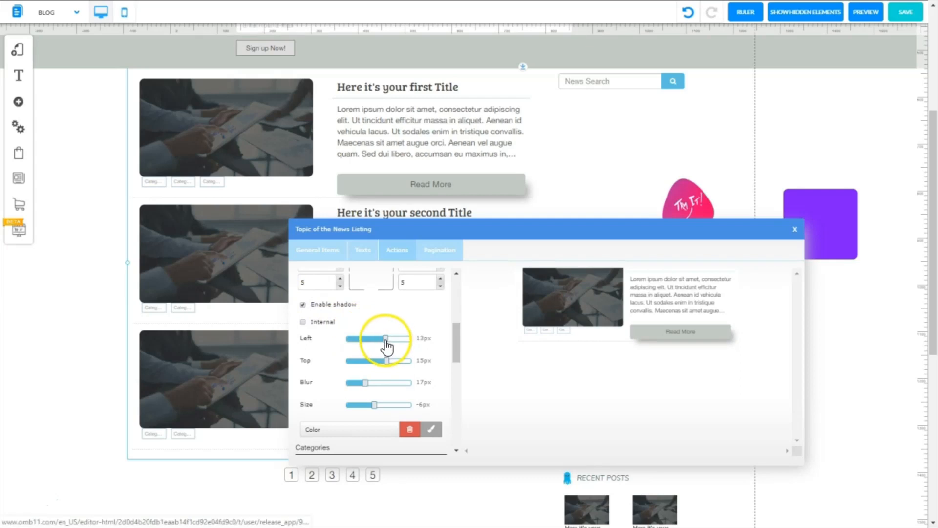
pyautogui.moveTo(386, 341); pyautogui.dragTo(375, 410)
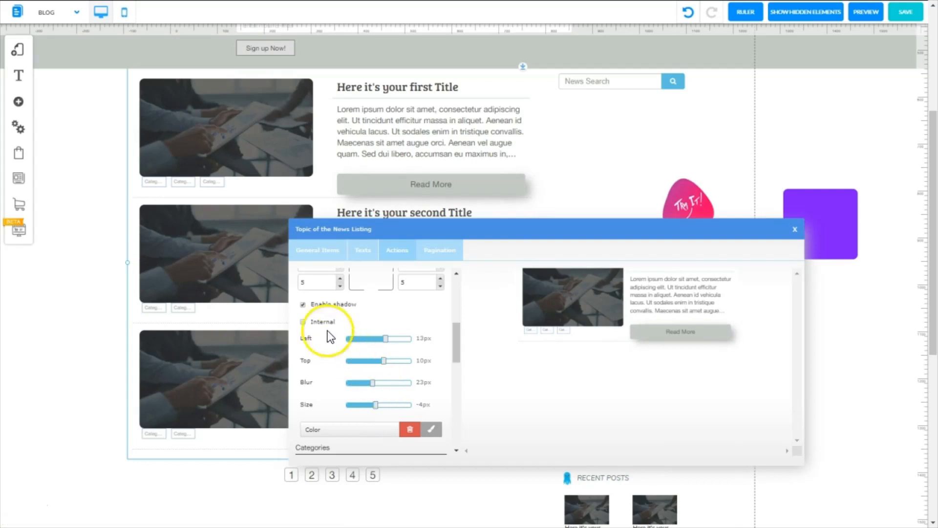
pyautogui.click(303, 304)
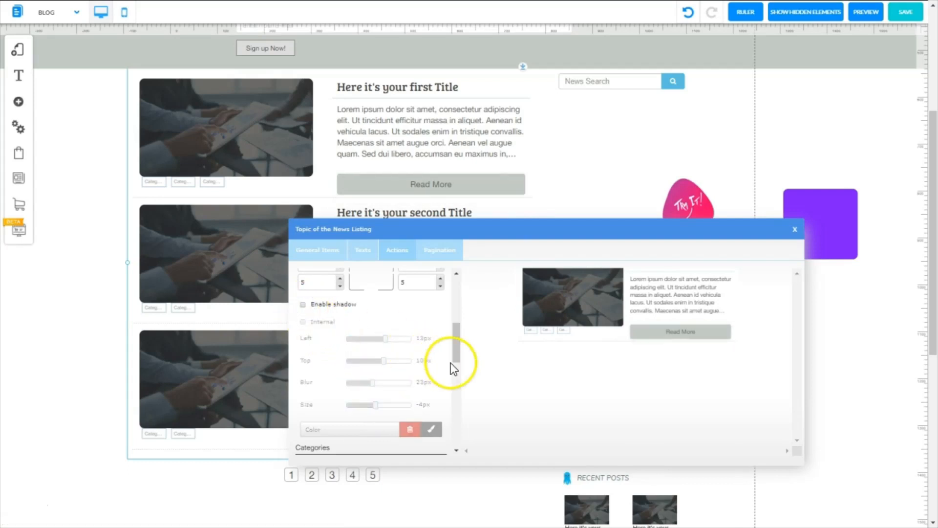
# Set the category tags' space from the top to 12px, size to 32% and height to 3px.
pyautogui.moveTo(454, 359); pyautogui.dragTo(455, 377)
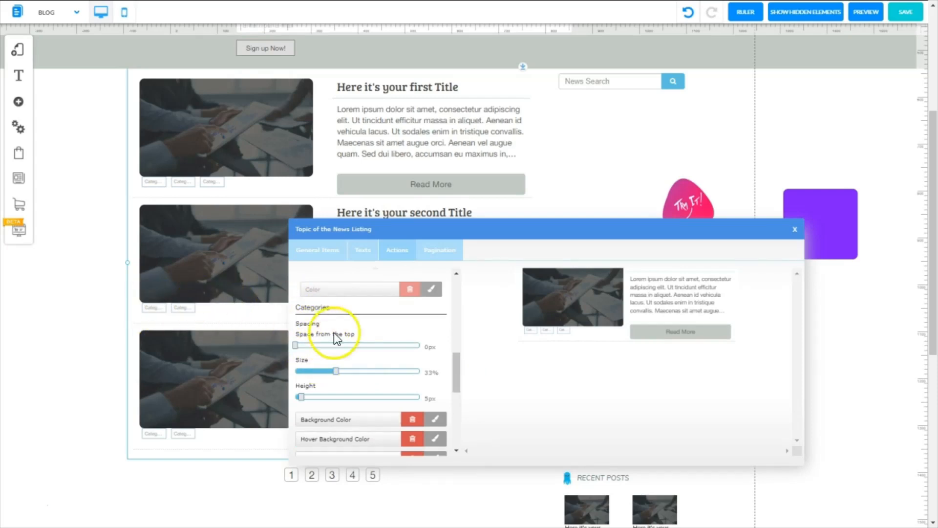
pyautogui.moveTo(456, 371); pyautogui.dragTo(456, 386)
pyautogui.click(323, 281)
pyautogui.moveTo(322, 283); pyautogui.dragTo(302, 335)
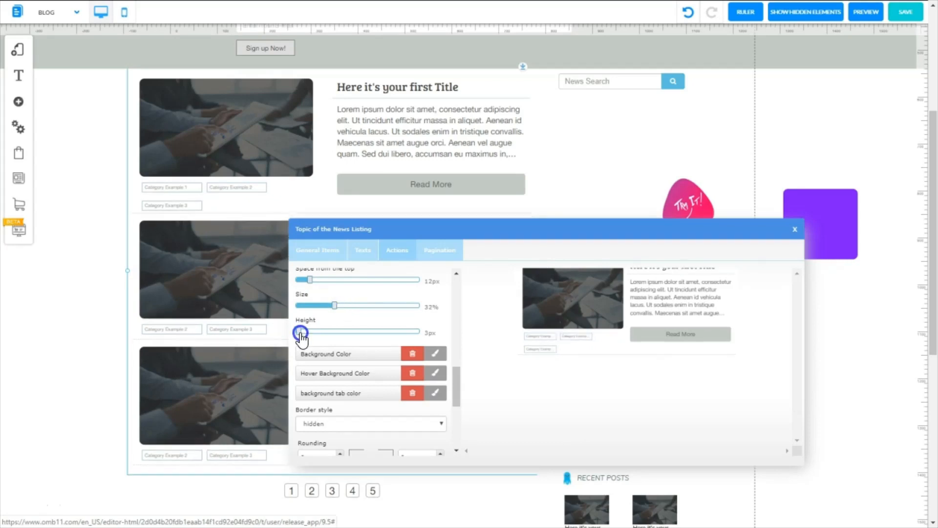
# Apply the saved grey-green favorite to the category tags' background colors and look through their remaining border, rounding and shadow options.
pyautogui.click(442, 357)
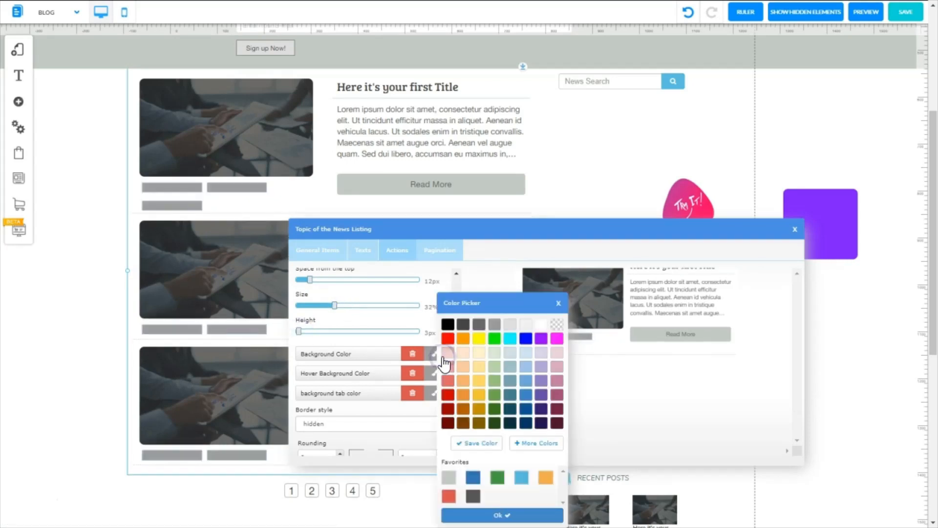
pyautogui.click(449, 479)
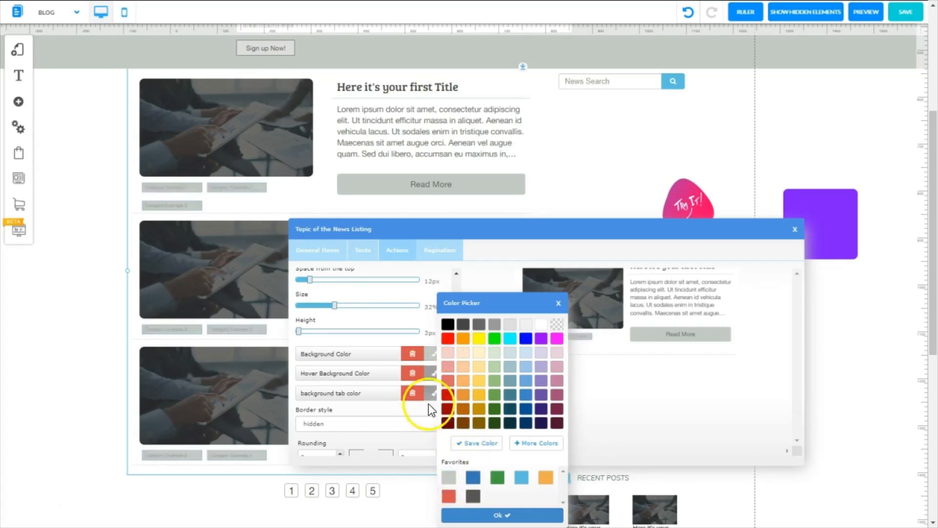
pyautogui.click(453, 417)
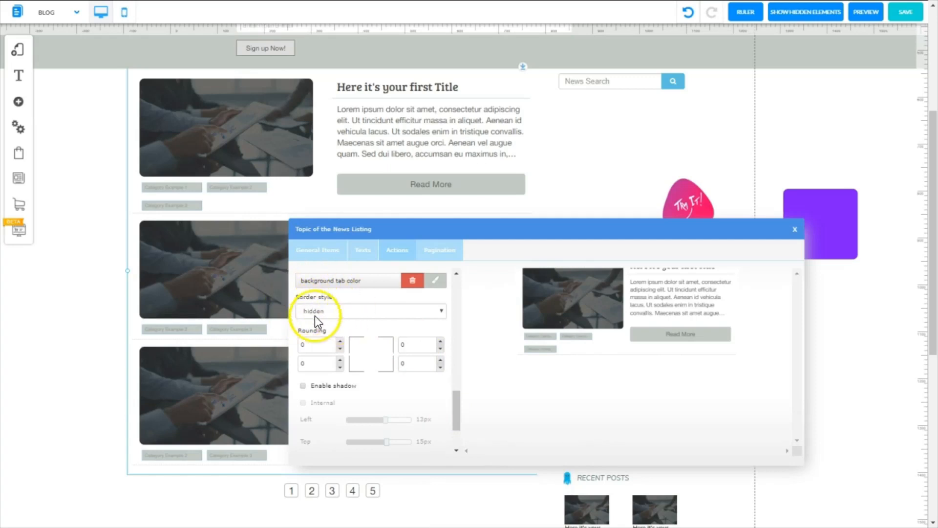
pyautogui.moveTo(457, 399); pyautogui.dragTo(459, 423)
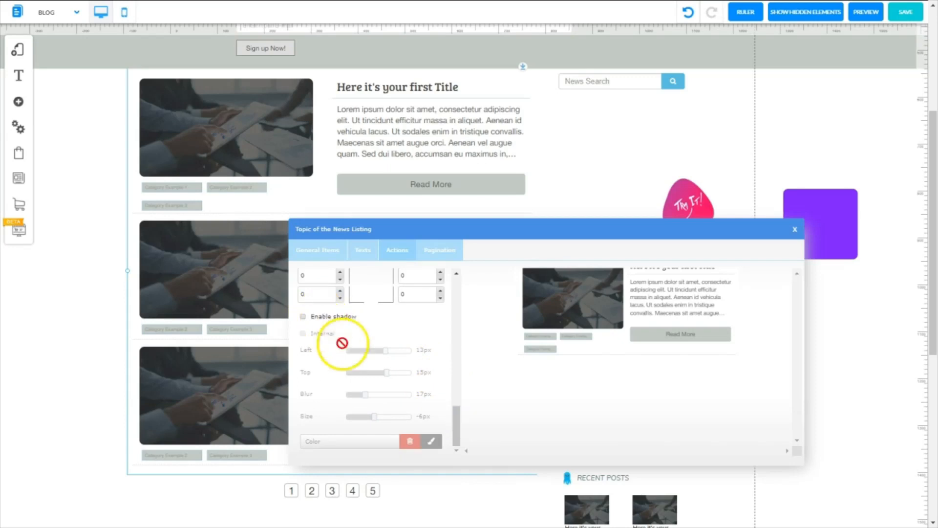
pyautogui.moveTo(459, 424); pyautogui.dragTo(464, 268)
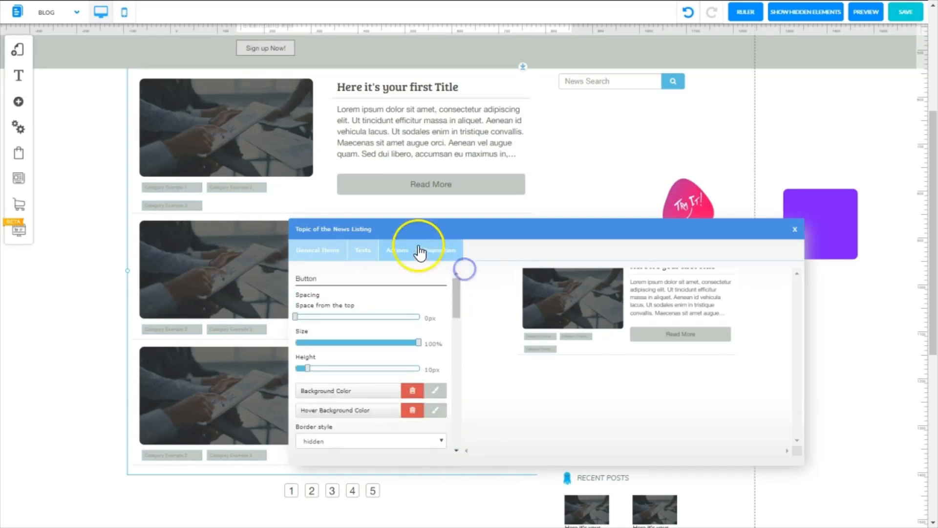
# In the pagination settings, set the background, selected background and hover background colors to light grey.
pyautogui.click(440, 251)
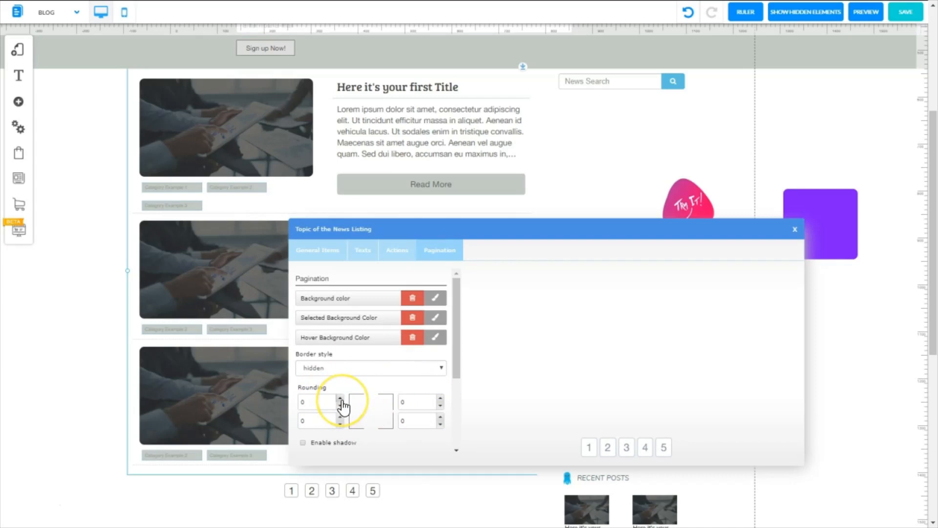
pyautogui.click(430, 299)
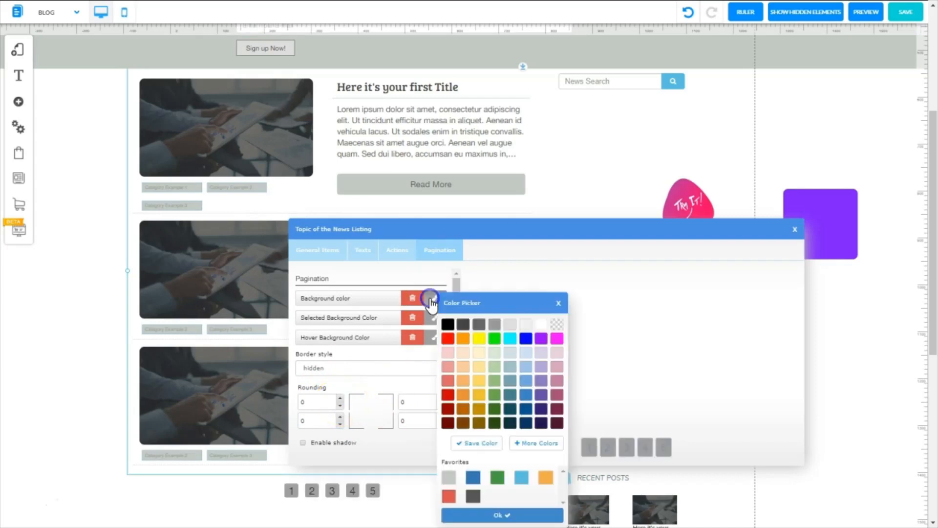
pyautogui.click(526, 327)
pyautogui.click(320, 360)
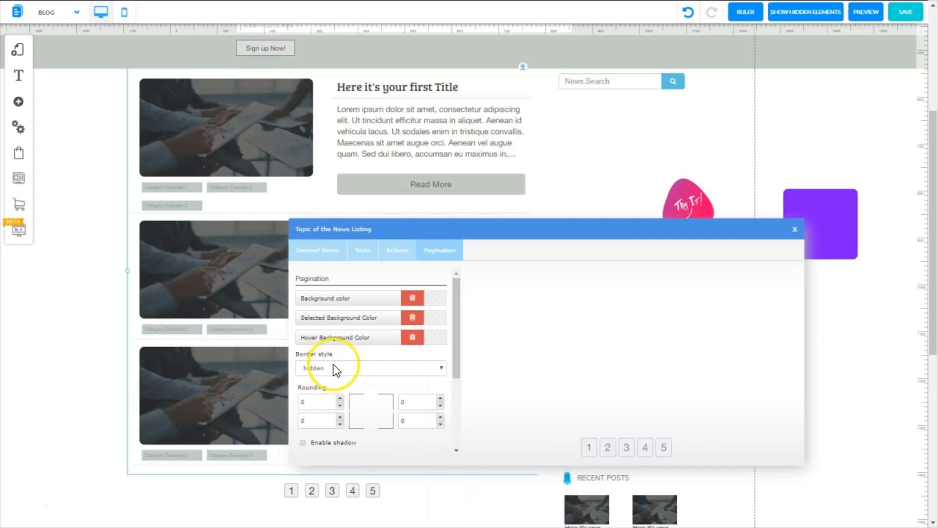
# Set the rounding of all four corners of the pagination items to 5.
pyautogui.scroll(-2, 462, 368)
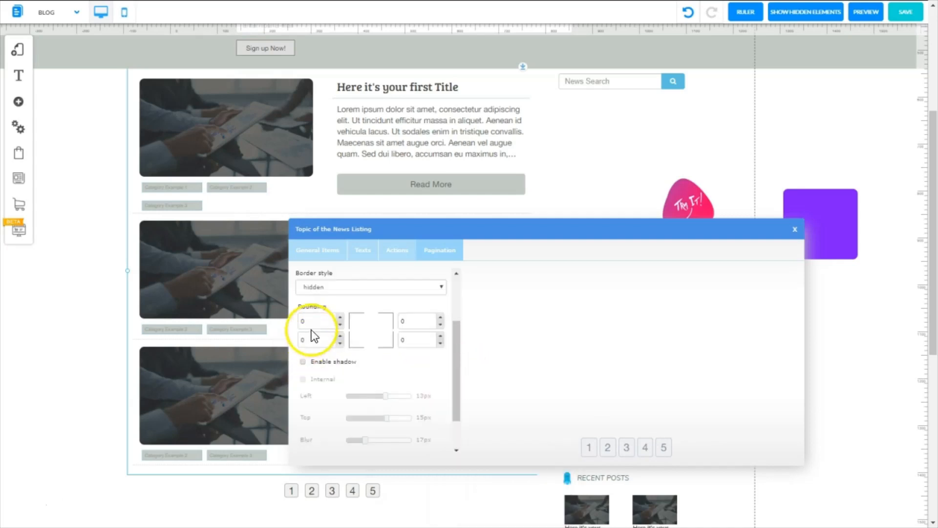
pyautogui.doubleClick(340, 318)
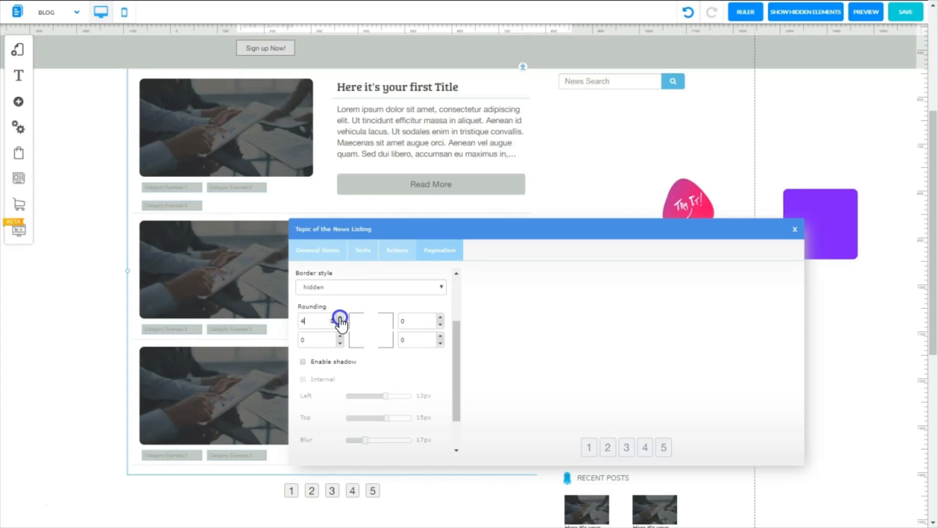
pyautogui.moveTo(459, 390)
pyautogui.mouseDown()
pyautogui.moveTo(459, 432)
pyautogui.moveTo(461, 396)
pyautogui.mouseUp()
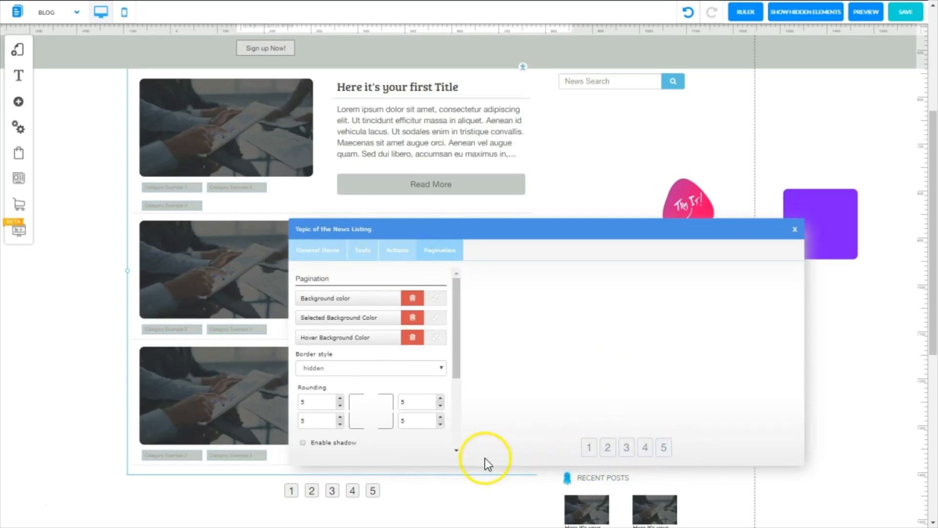
# Close the news list's theme settings and save the blog page.
pyautogui.click(794, 229)
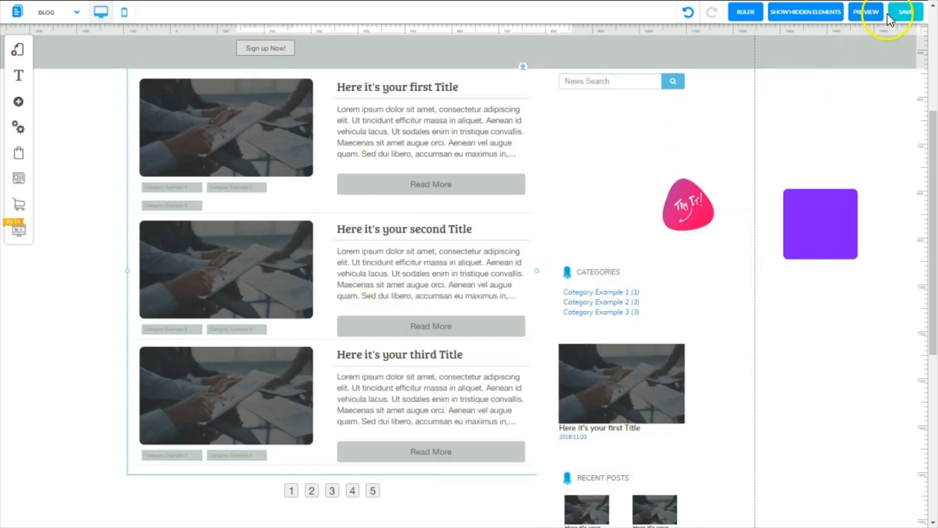
pyautogui.click(905, 12)
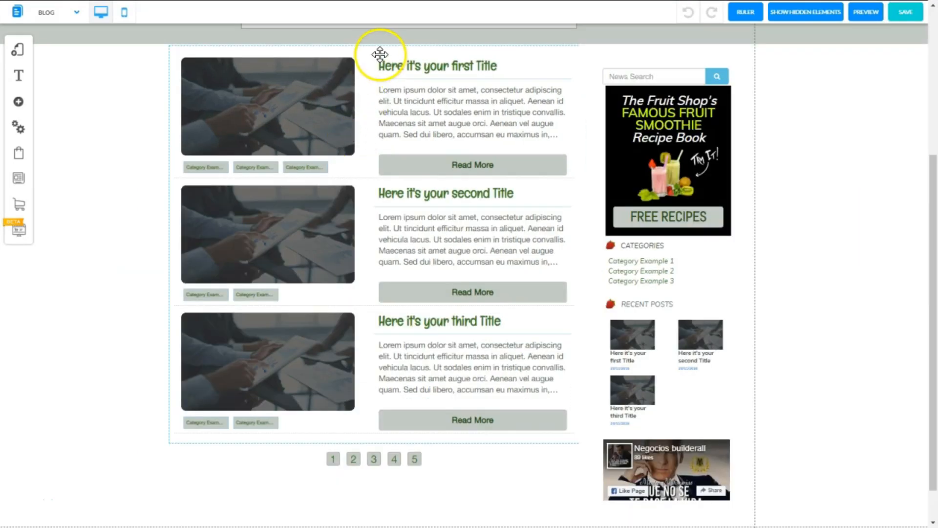
# Set the news list's desktop image size to 400 px wide and 250 px high, and save the page.
pyautogui.click(368, 53)
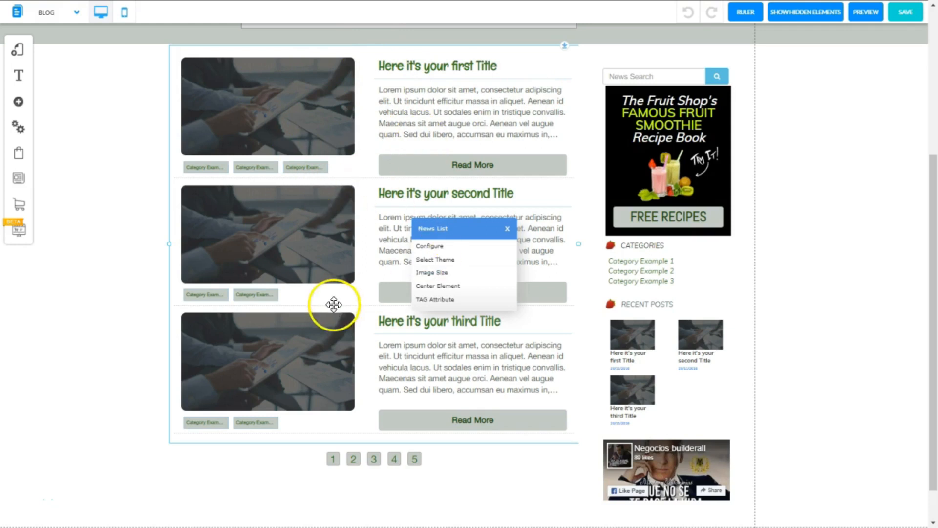
pyautogui.click(430, 275)
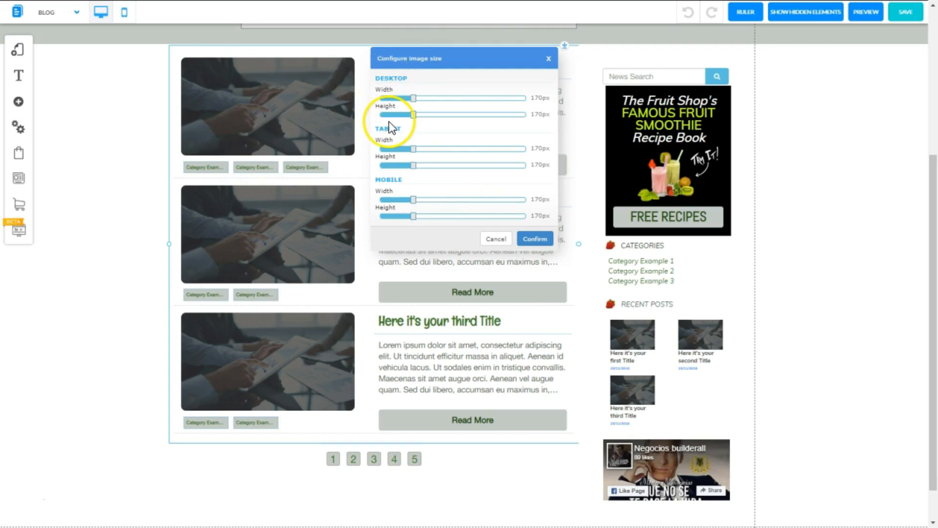
pyautogui.moveTo(413, 98); pyautogui.dragTo(527, 99)
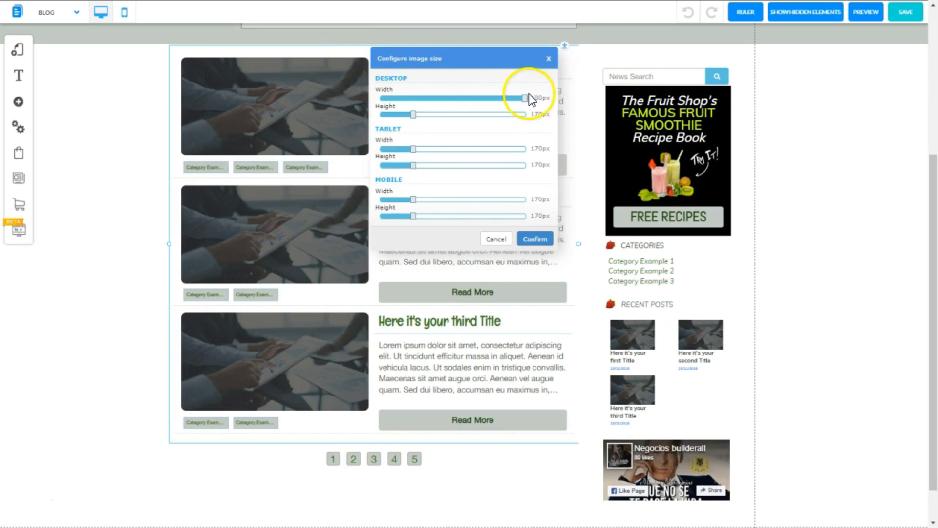
pyautogui.moveTo(526, 100); pyautogui.dragTo(401, 100)
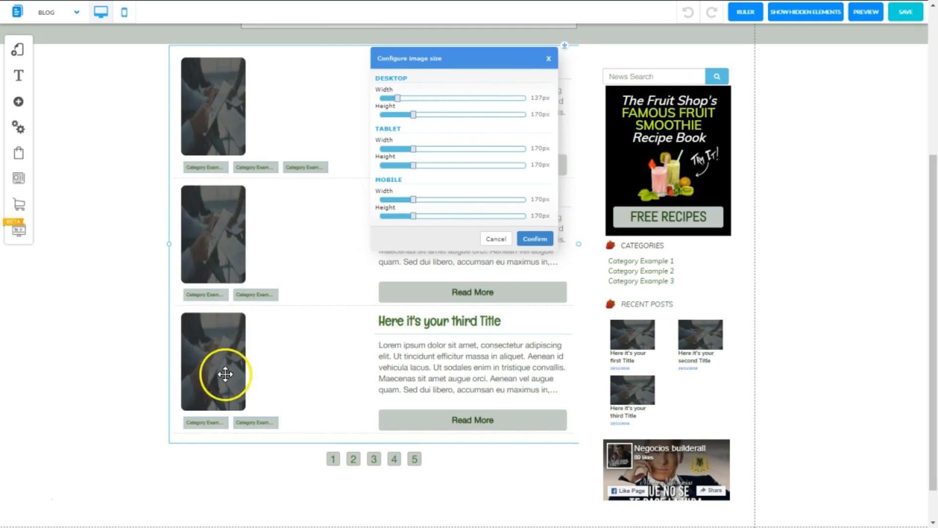
pyautogui.moveTo(397, 98); pyautogui.dragTo(493, 104)
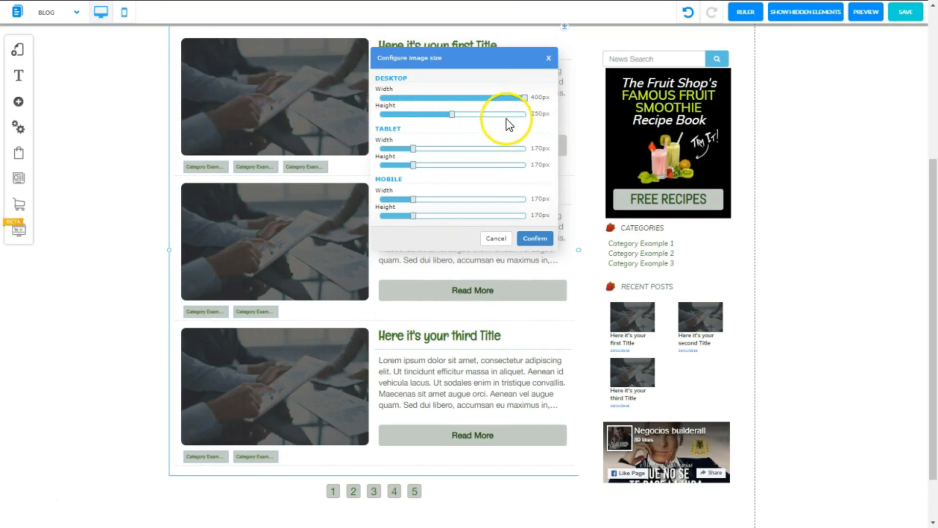
pyautogui.click(535, 238)
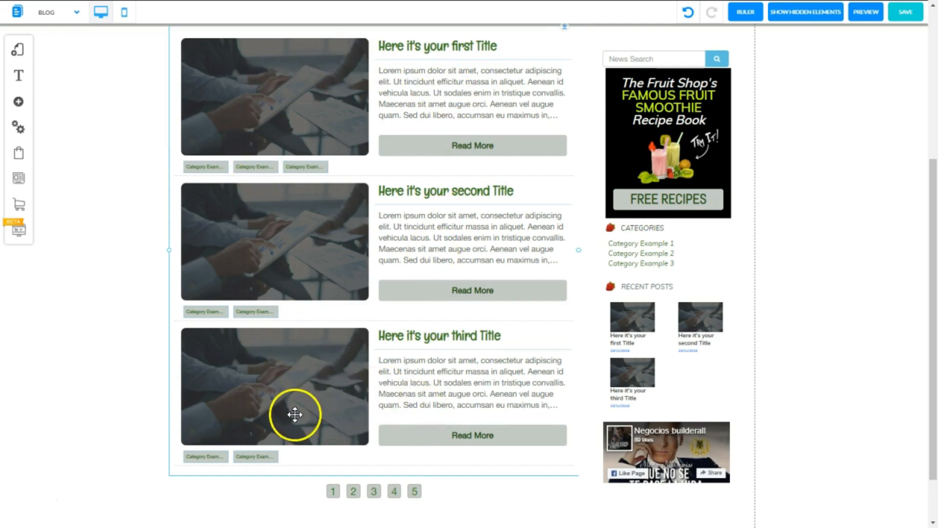
pyautogui.click(905, 13)
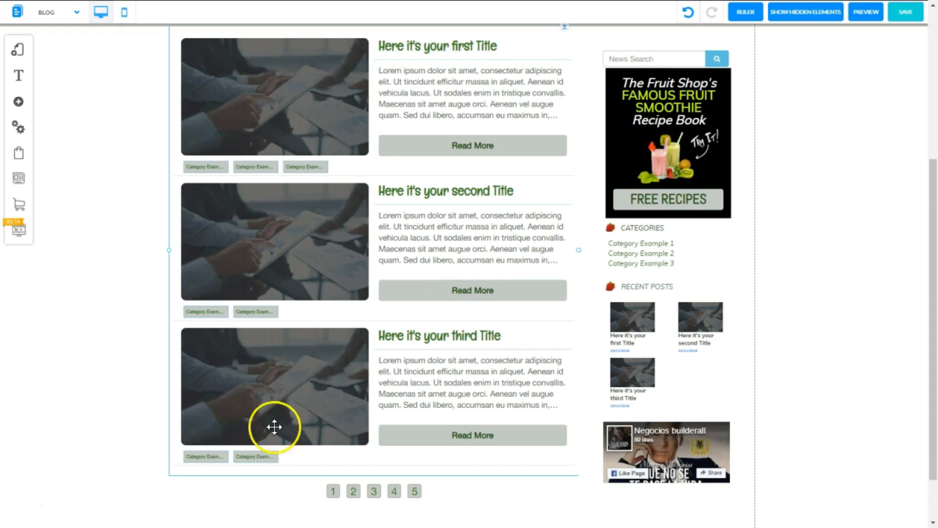
# Check the news list's TAG attribute configuration without entering a tag, and save the blog page.
pyautogui.doubleClick(373, 62)
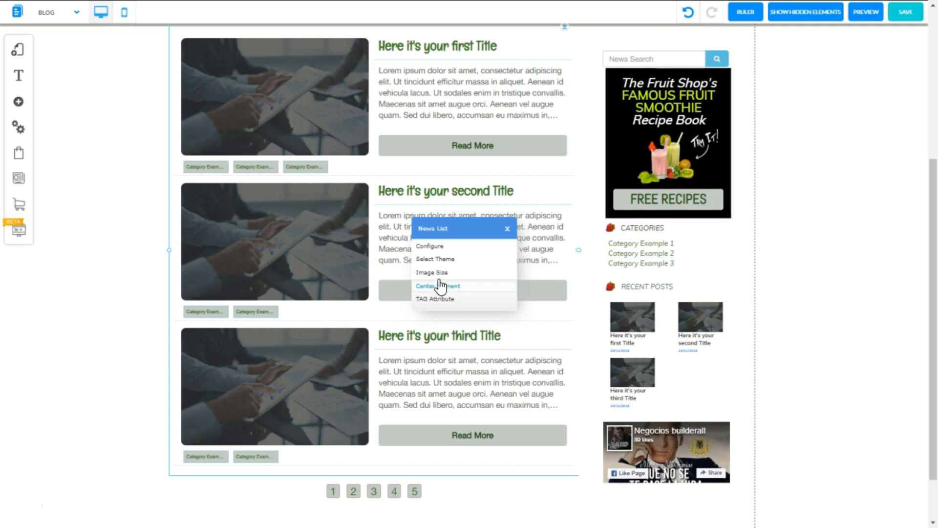
pyautogui.click(446, 304)
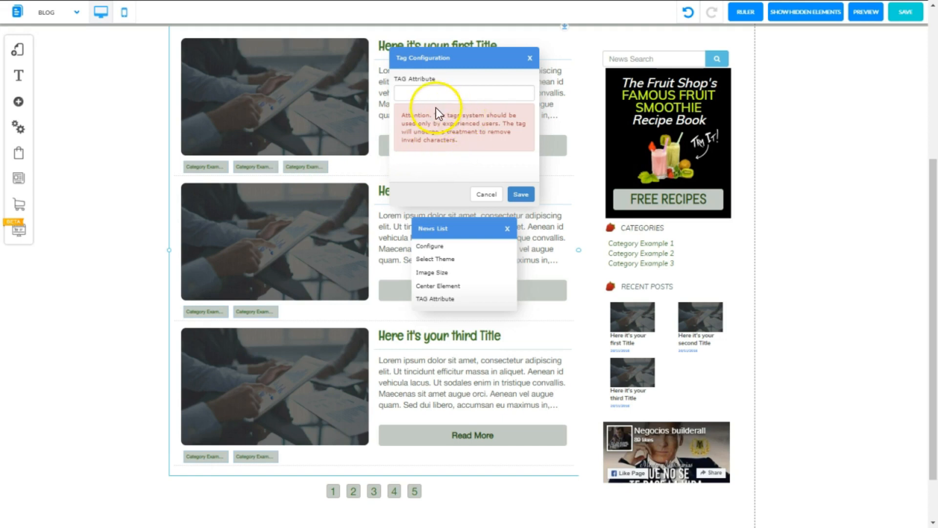
pyautogui.click(530, 58)
pyautogui.click(508, 229)
pyautogui.click(905, 12)
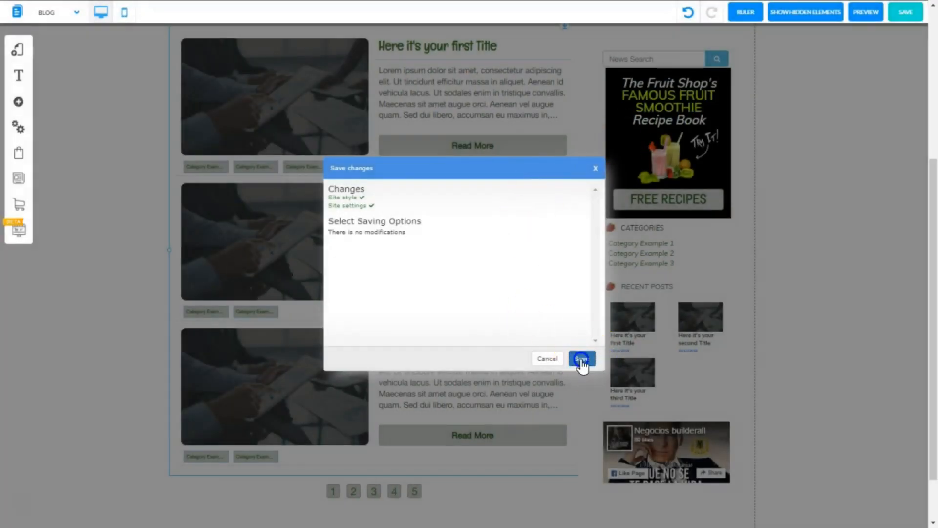
pyautogui.click(581, 360)
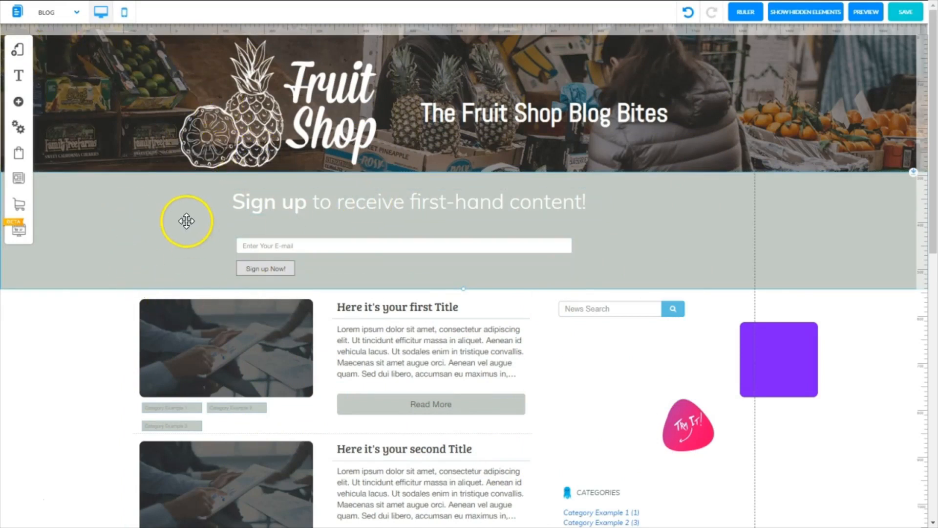
# In the custom fonts, set the desktop font family of the H1 title style to Englebert.
pyautogui.click(21, 83)
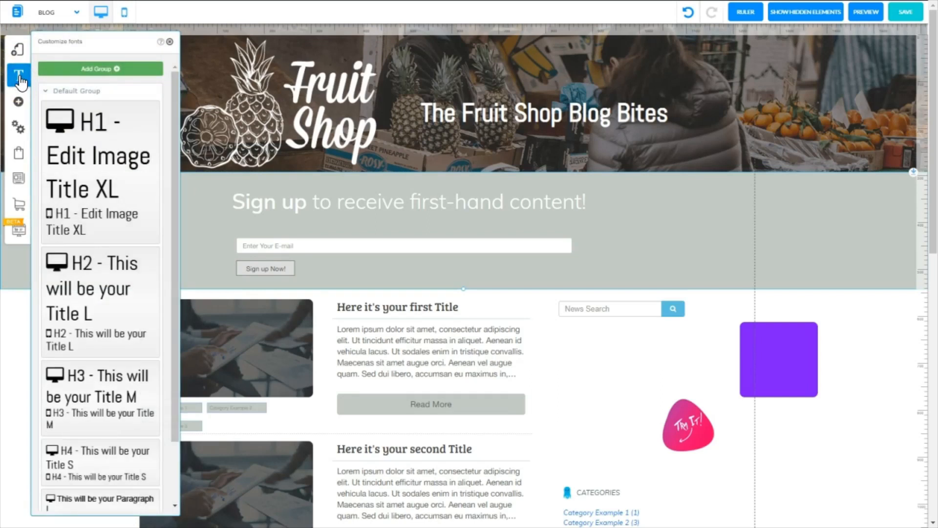
pyautogui.moveTo(174, 156); pyautogui.dragTo(172, 348)
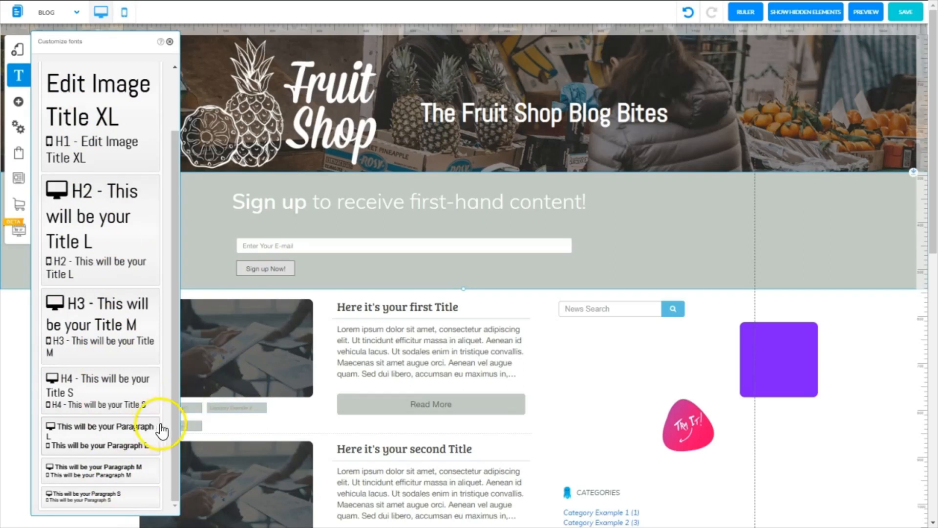
pyautogui.moveTo(174, 426); pyautogui.dragTo(168, 491)
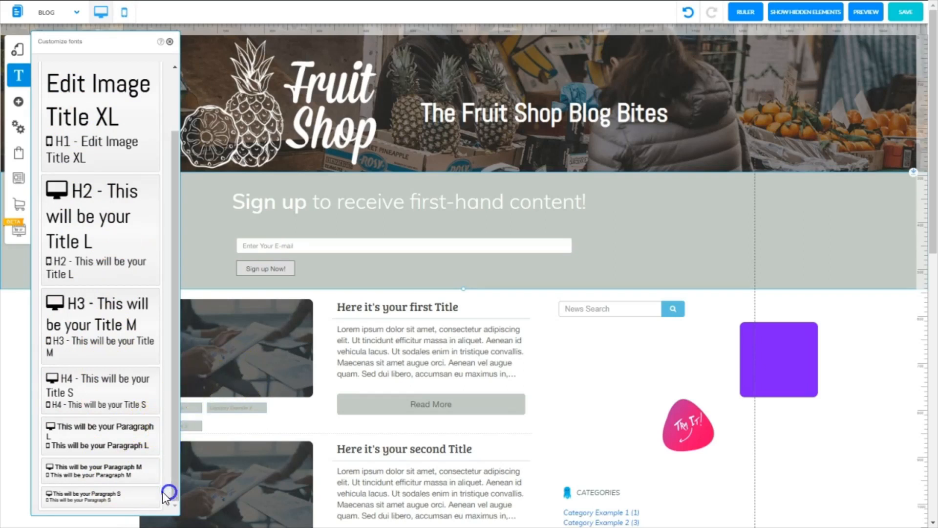
pyautogui.click(81, 111)
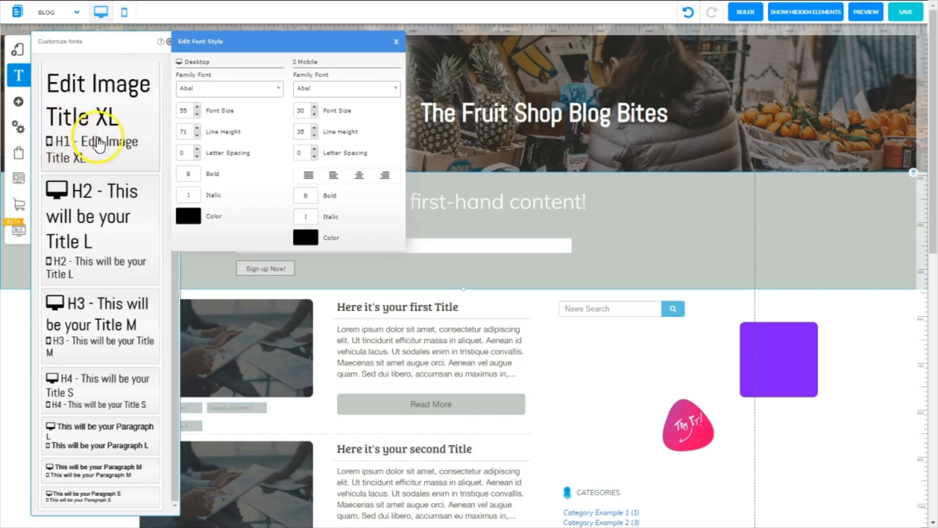
pyautogui.click(211, 89)
pyautogui.write('eng')
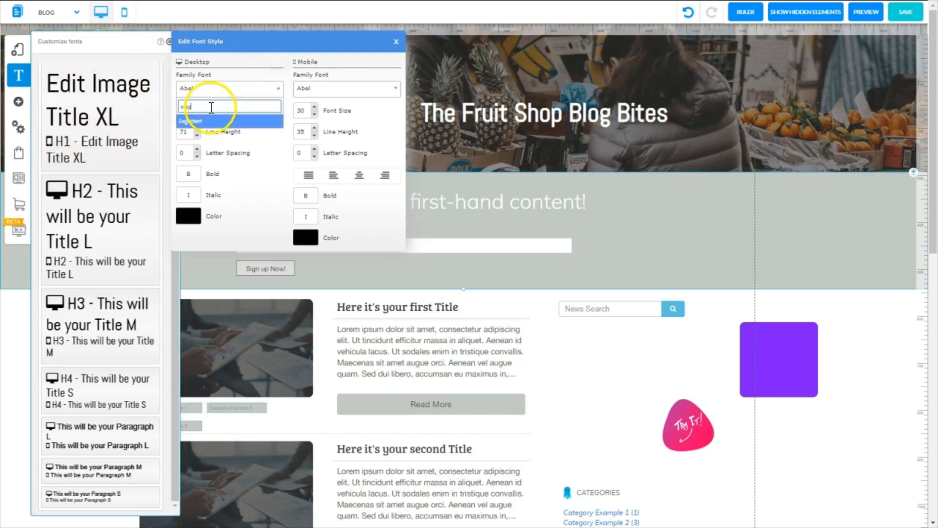
pyautogui.press('Return')
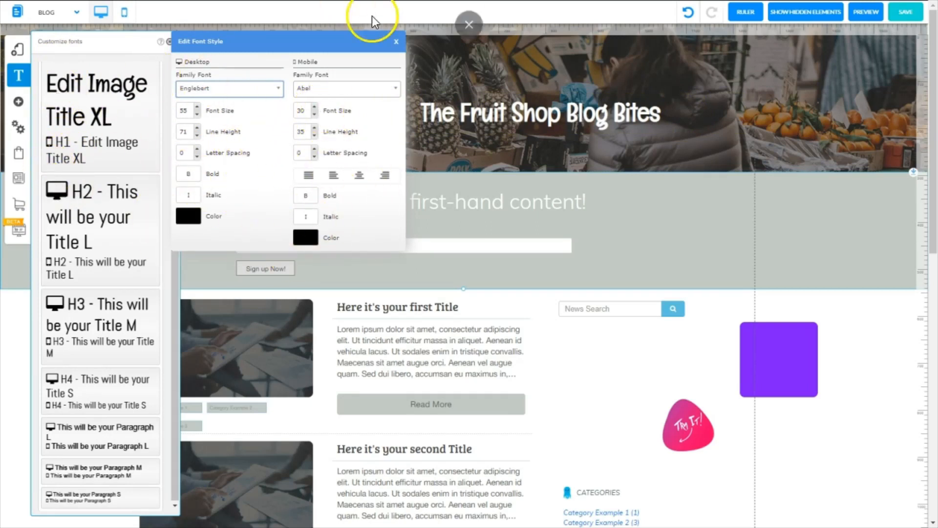
pyautogui.click(396, 42)
# Move the purple square over the sidebar and set the sidebar box's background color to light purple.
pyautogui.moveTo(779, 359); pyautogui.dragTo(689, 379)
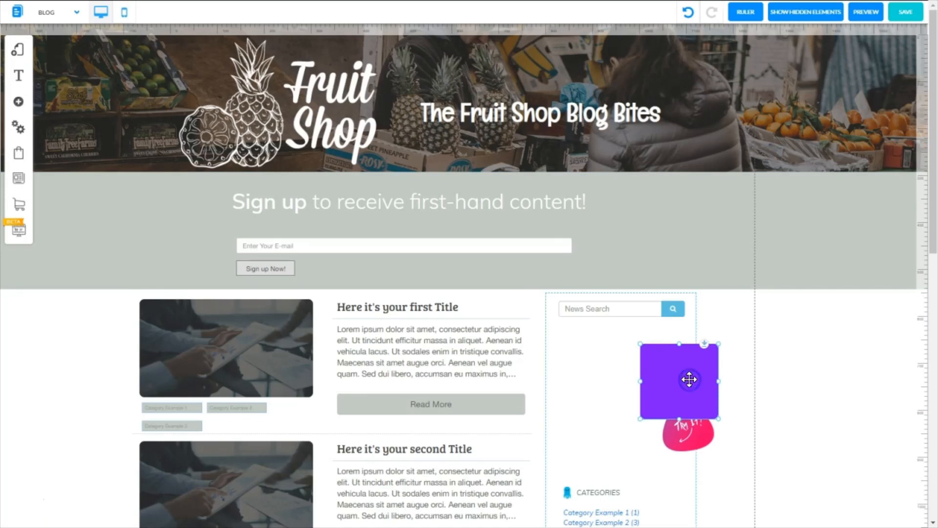
pyautogui.click(692, 101)
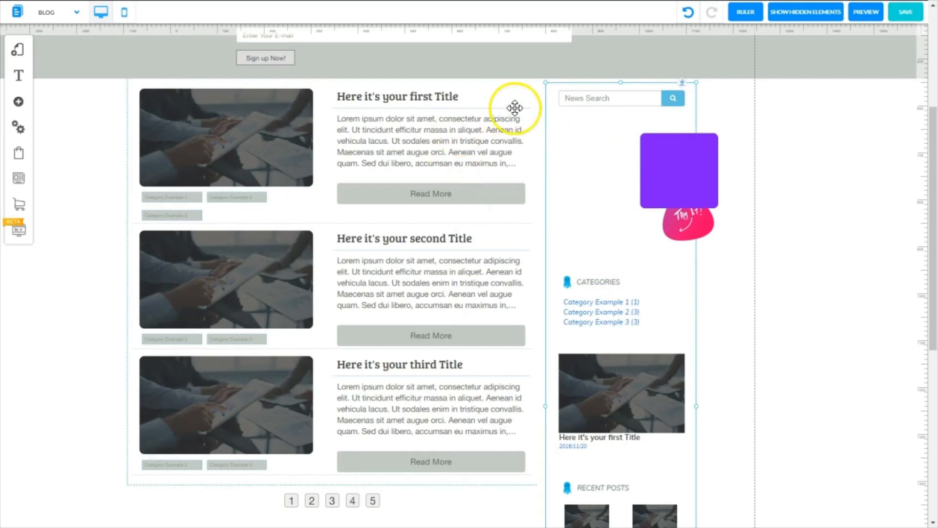
pyautogui.click(533, 145)
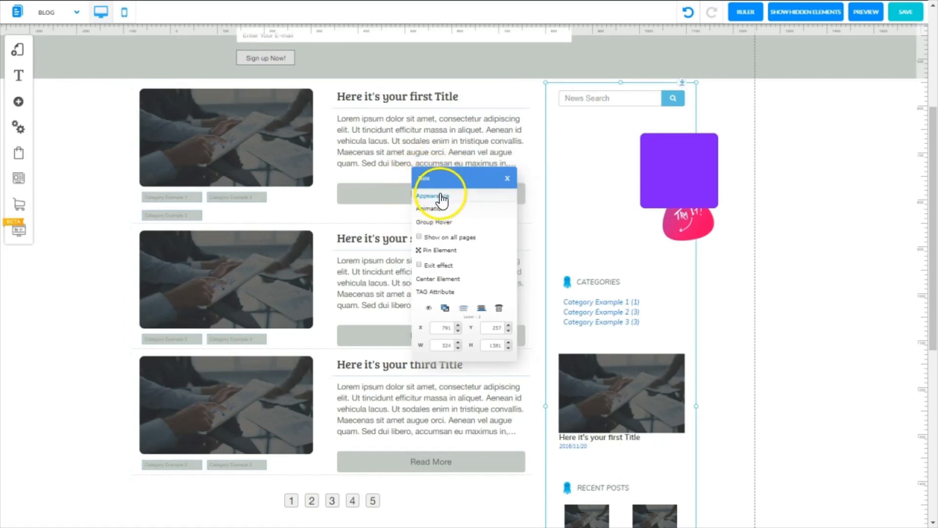
pyautogui.click(441, 197)
pyautogui.click(178, 166)
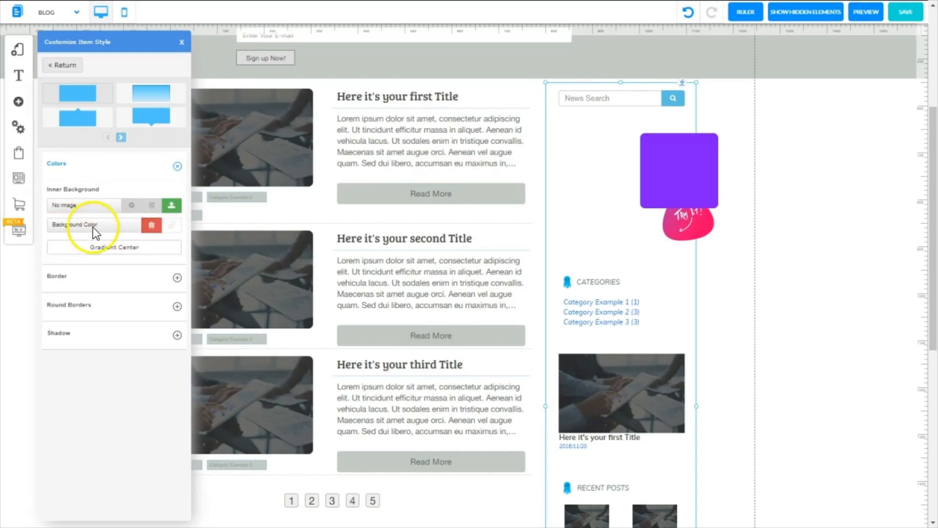
pyautogui.click(172, 227)
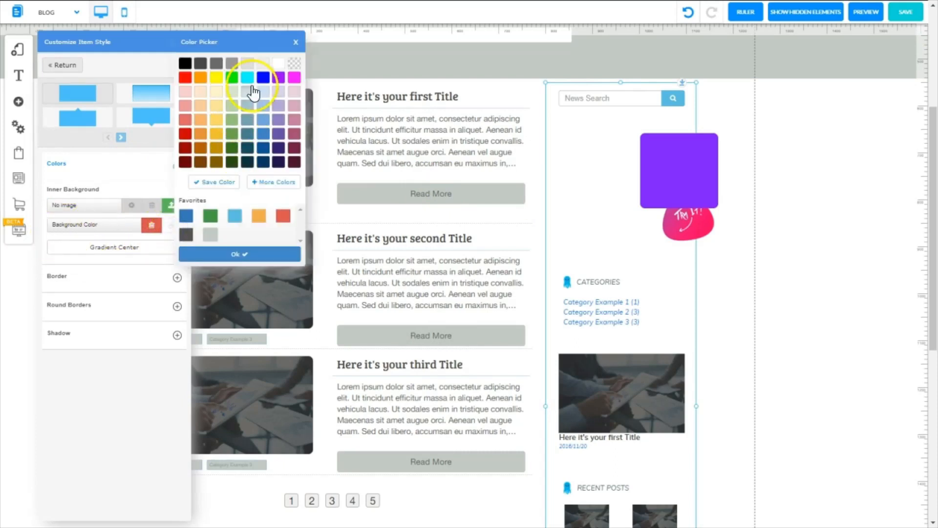
pyautogui.click(278, 92)
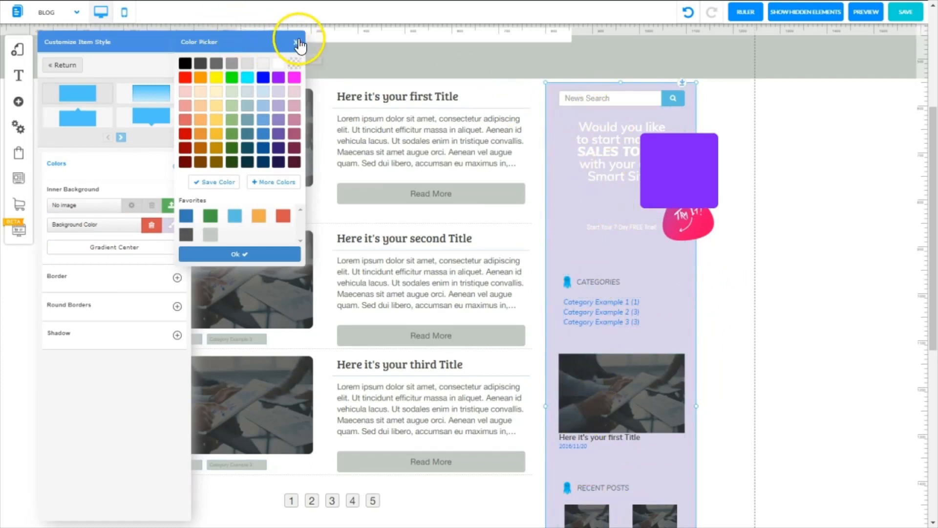
pyautogui.click(298, 43)
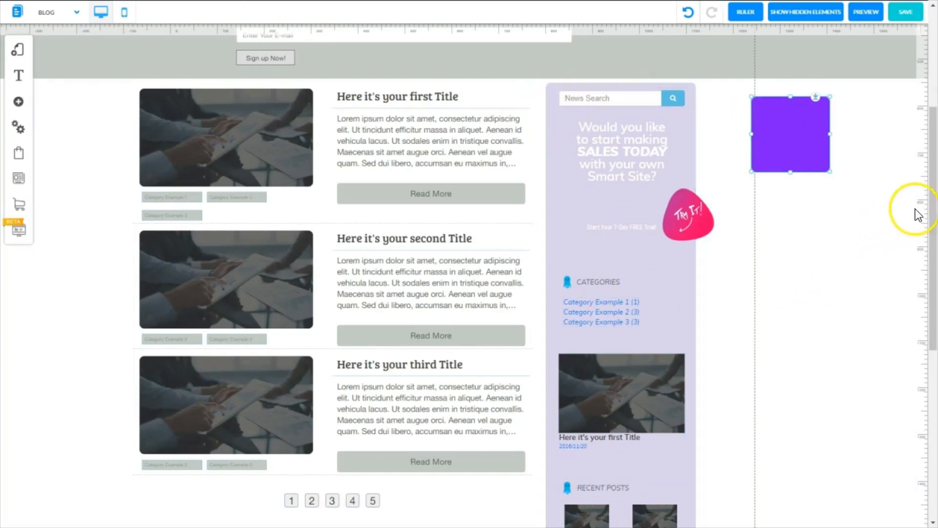
# Review the text style and placeholder options in the sidebar news search's configuration, and close it.
pyautogui.moveTo(933, 198); pyautogui.dragTo(910, 195)
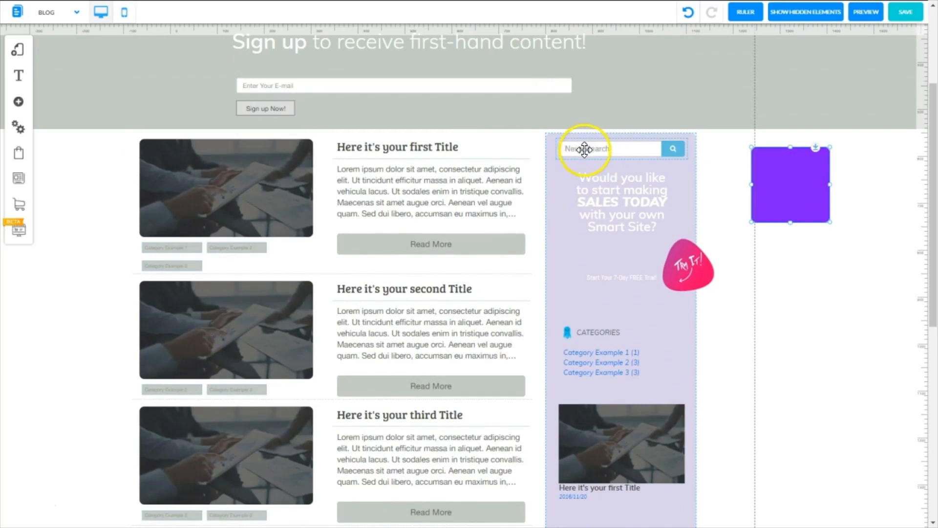
pyautogui.click(628, 149)
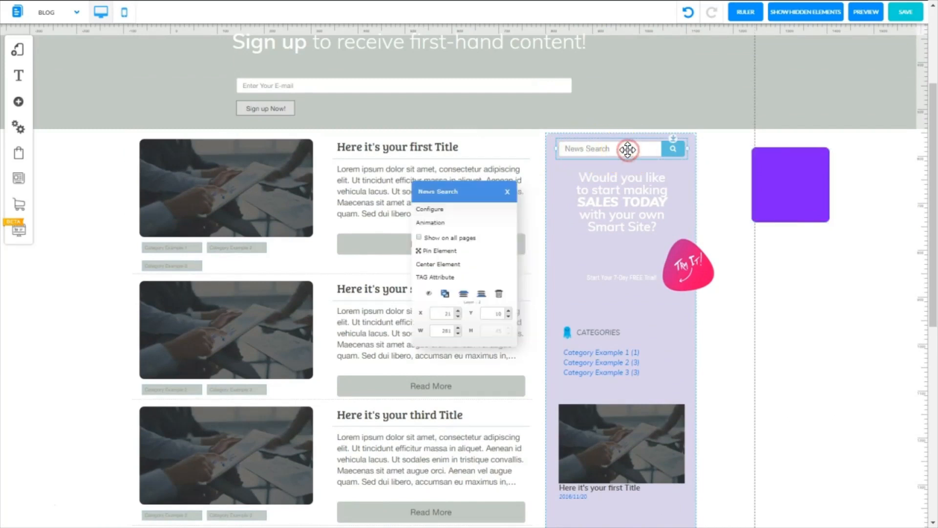
pyautogui.click(437, 210)
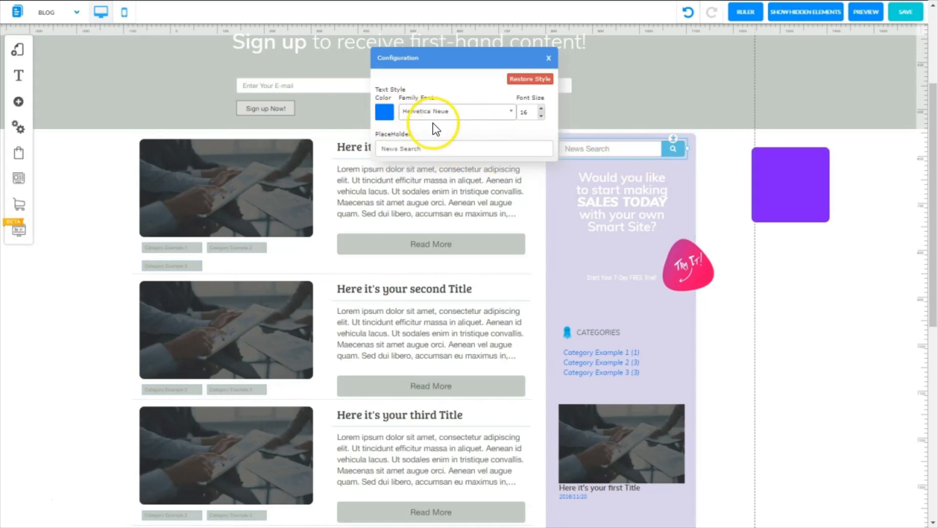
pyautogui.click(620, 154)
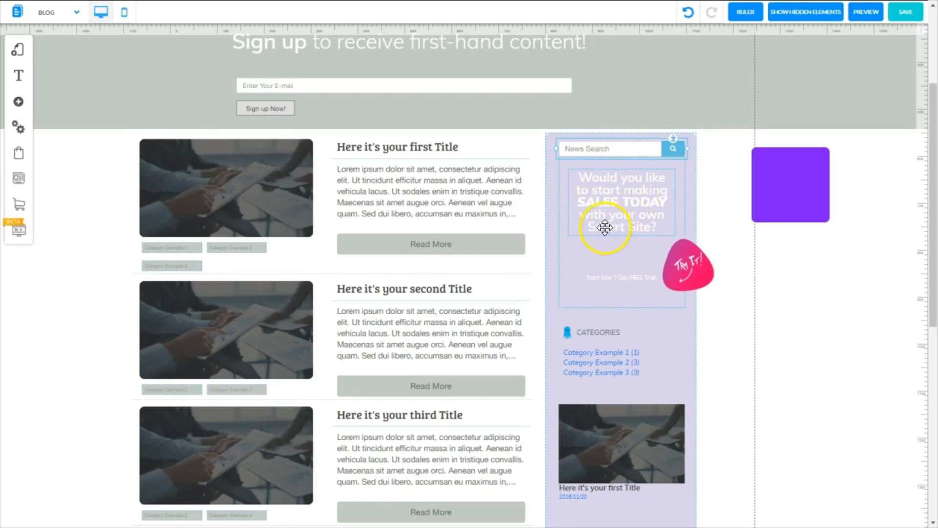
# Examine the option lists of the sidebar banner's free-trial button, pink badge and "Try It!" lettering image.
pyautogui.click(603, 281)
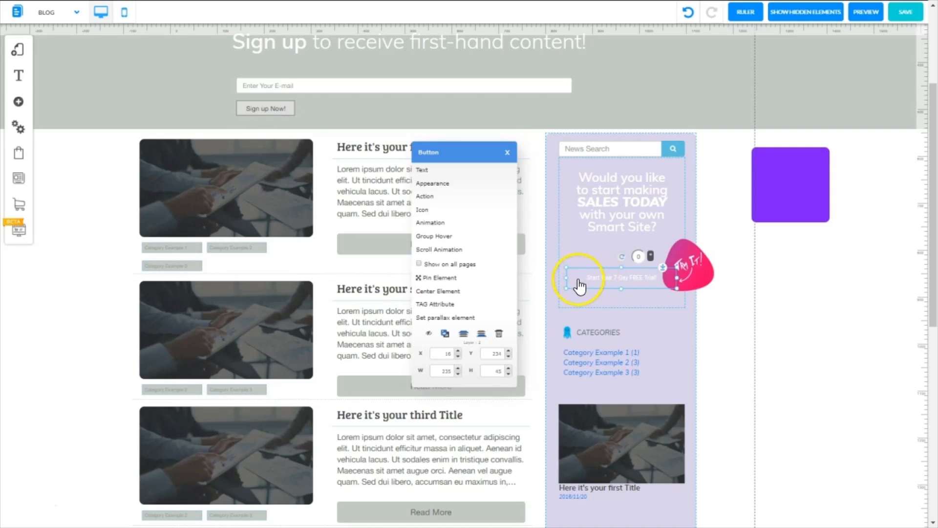
pyautogui.click(678, 247)
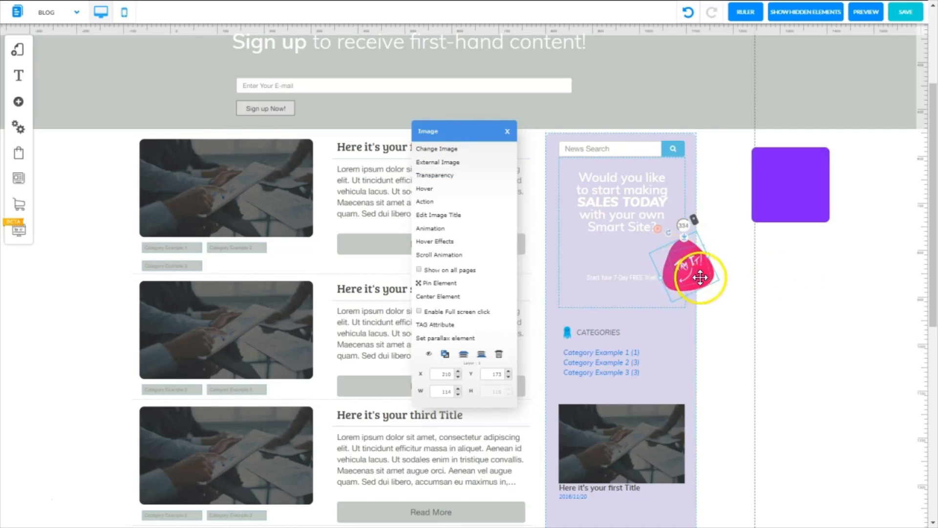
pyautogui.click(682, 264)
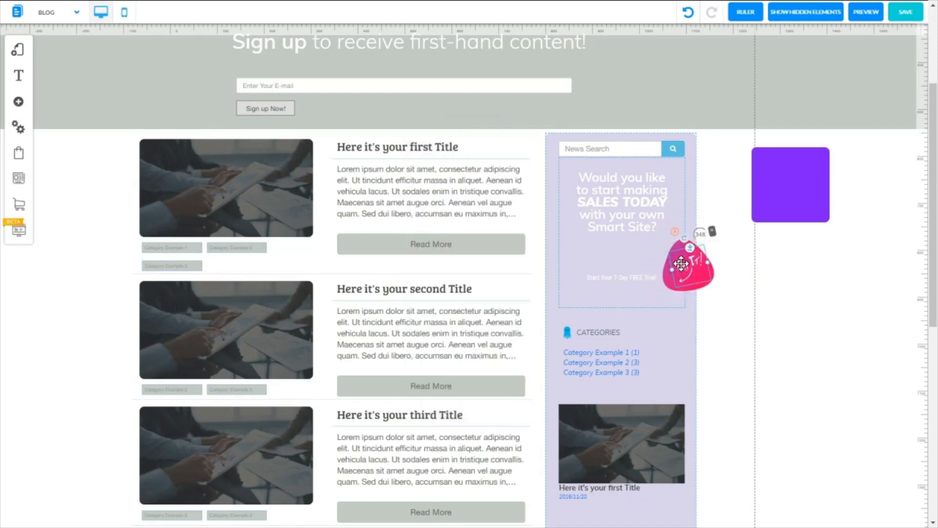
pyautogui.click(681, 264)
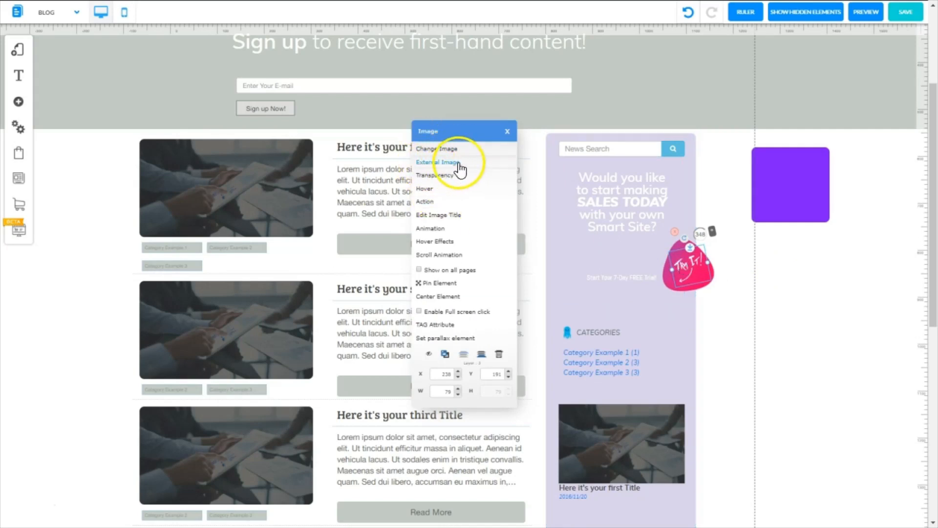
pyautogui.click(507, 131)
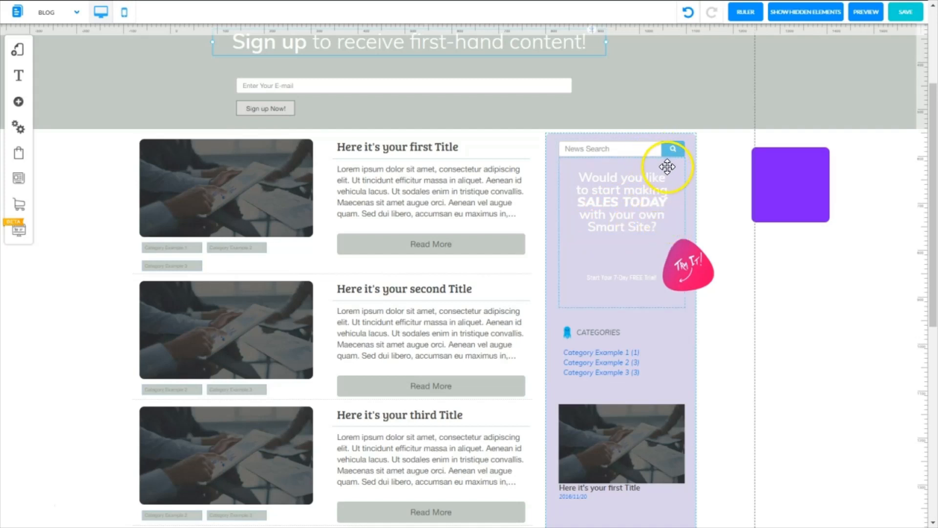
# Replace the sidebar banner's heading text with "The Fruit Shop's FAMOUS FRUIT SMOOTHIE Recipe Book".
pyautogui.doubleClick(655, 217)
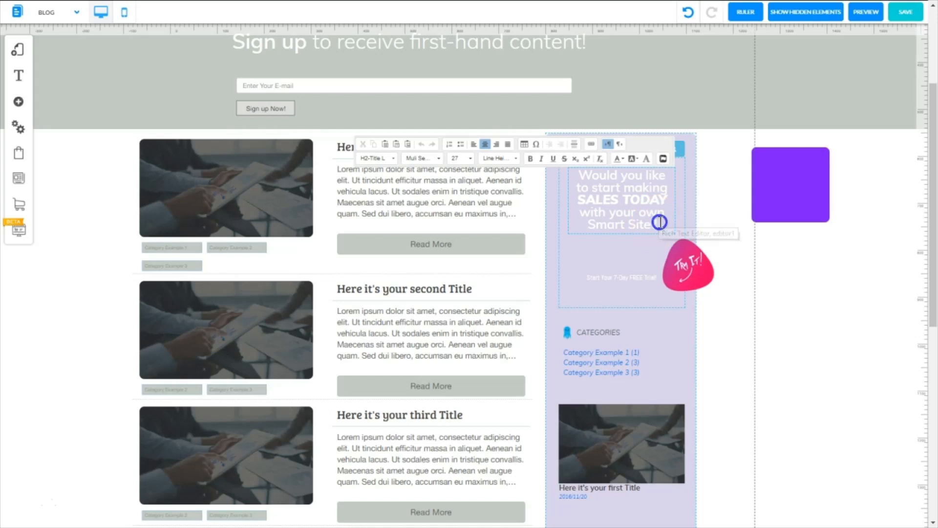
pyautogui.moveTo(648, 225); pyautogui.dragTo(570, 170)
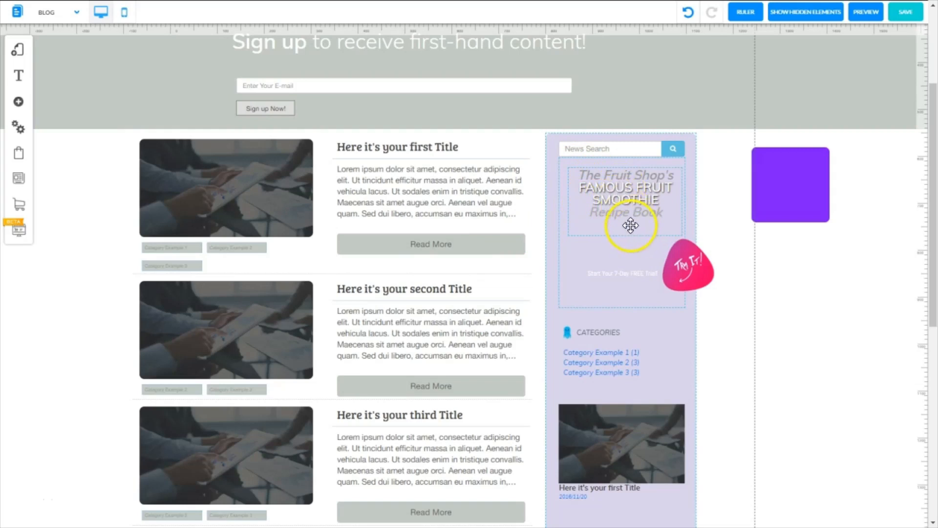
# Shift the sidebar banner's heading up slightly and its free-trial button down, and center the pink badge between them.
pyautogui.moveTo(621, 230); pyautogui.dragTo(631, 187)
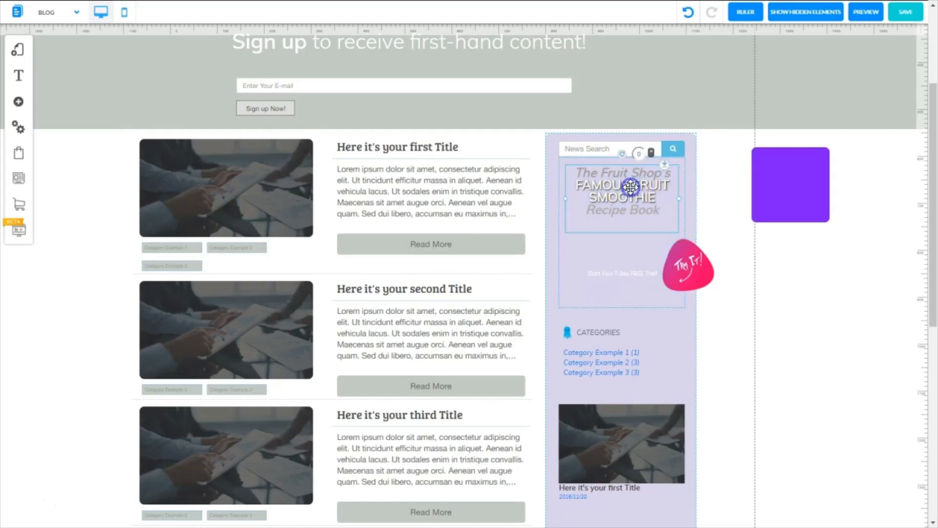
pyautogui.moveTo(610, 270); pyautogui.dragTo(614, 289)
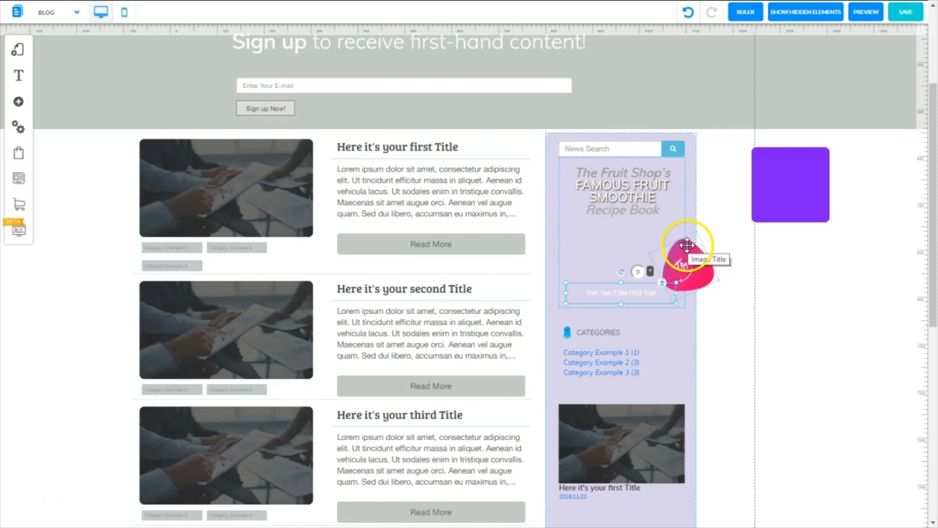
pyautogui.click(700, 238)
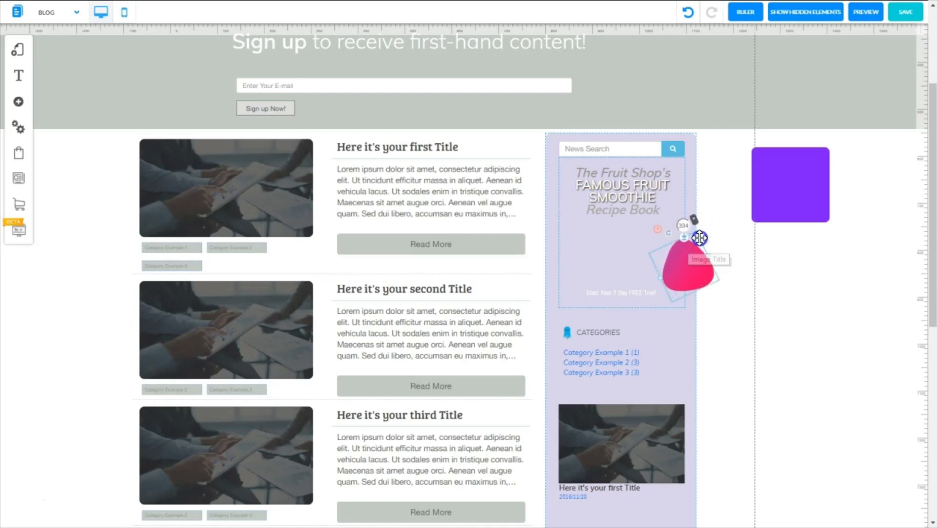
pyautogui.moveTo(700, 240); pyautogui.dragTo(640, 226)
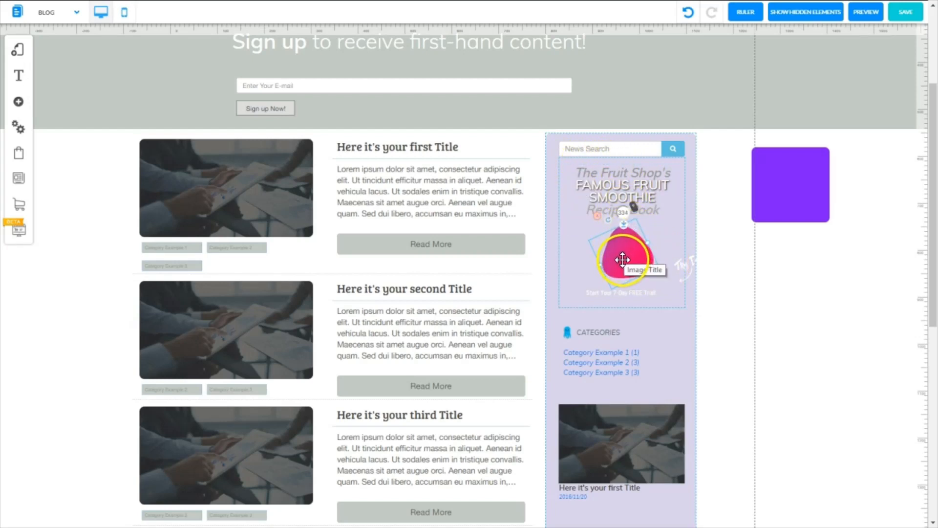
# Upload the smoothies image to the fruit shop folder and use it to replace the sidebar banner's pink badge.
pyautogui.rightClick(610, 256)
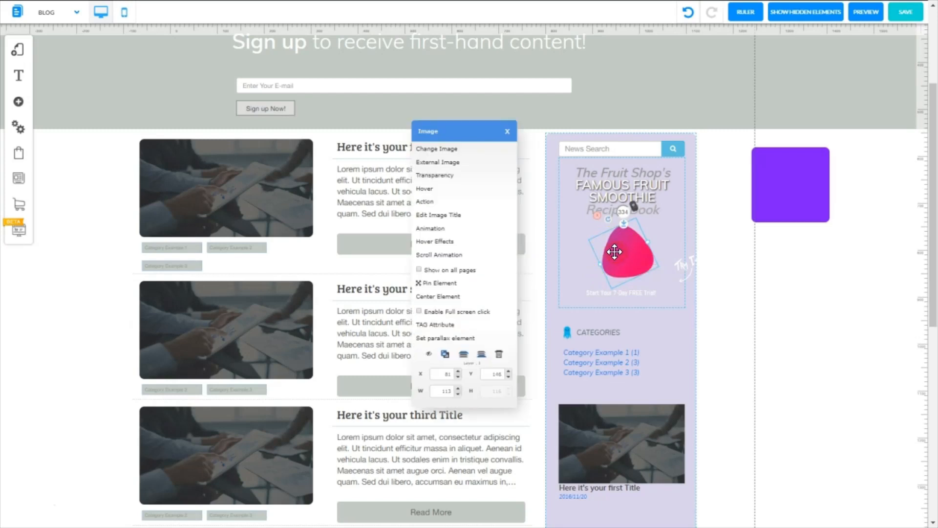
pyautogui.click(453, 149)
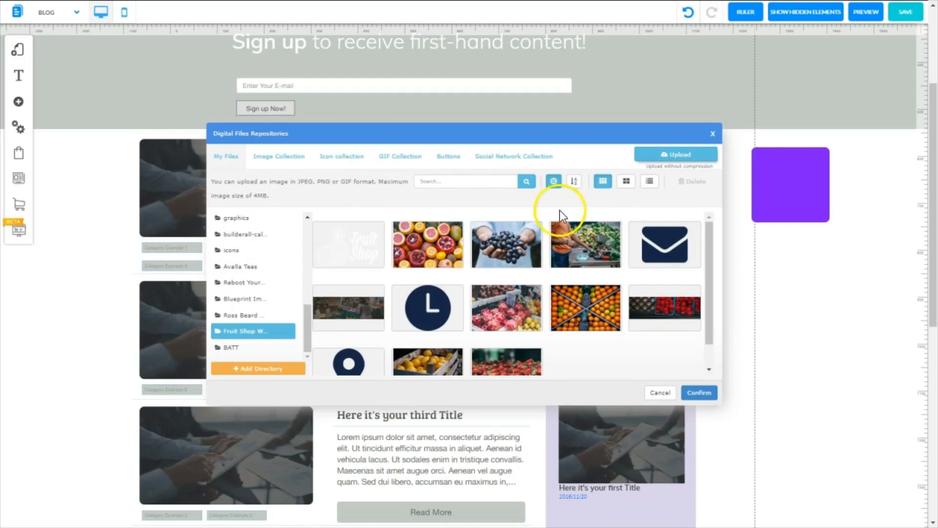
pyautogui.click(669, 156)
pyautogui.click(130, 86)
pyautogui.click(369, 263)
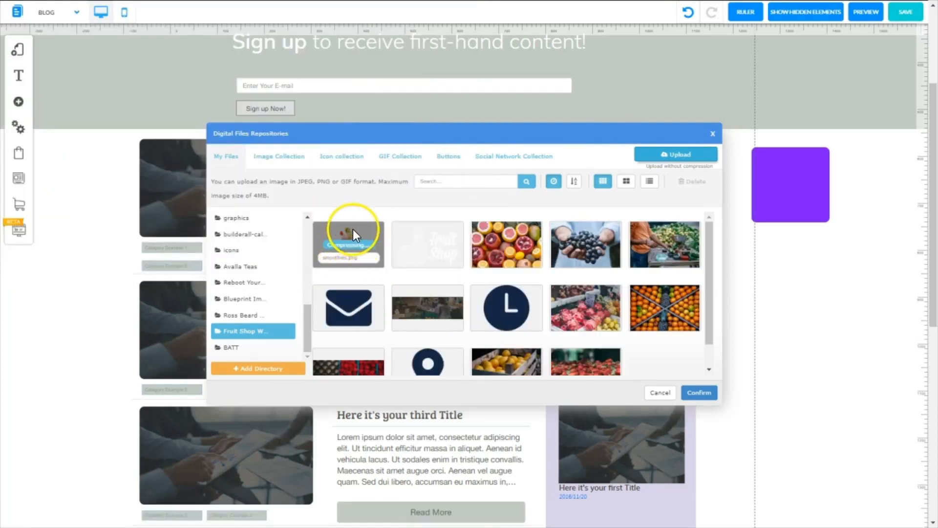
pyautogui.click(370, 233)
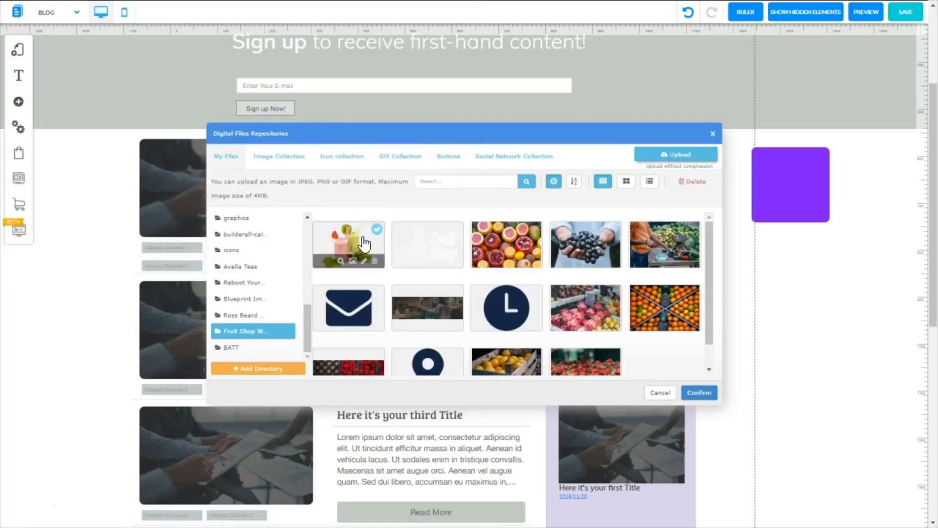
pyautogui.click(699, 394)
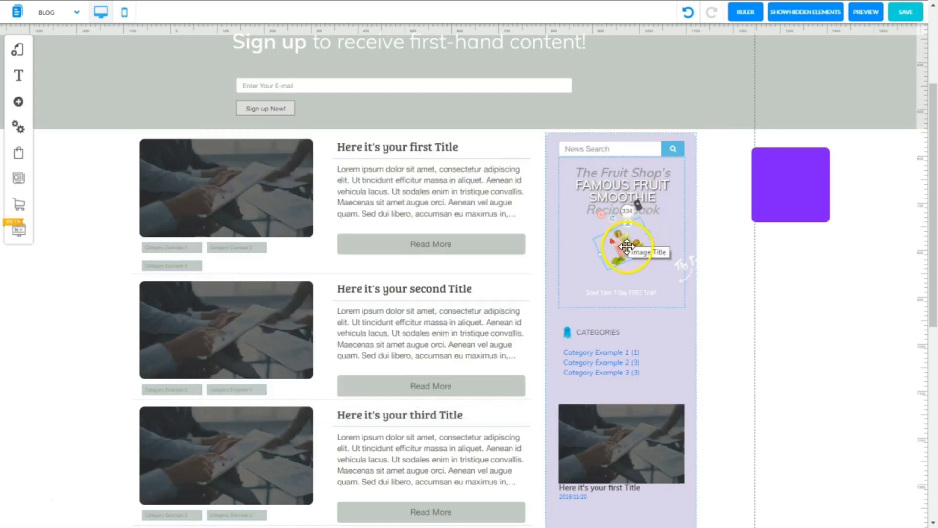
# Enlarge and straighten the smoothie image to 0° rotation, center it under the heading, and place the "Try It!" lettering beside it.
pyautogui.moveTo(648, 233); pyautogui.dragTo(665, 235)
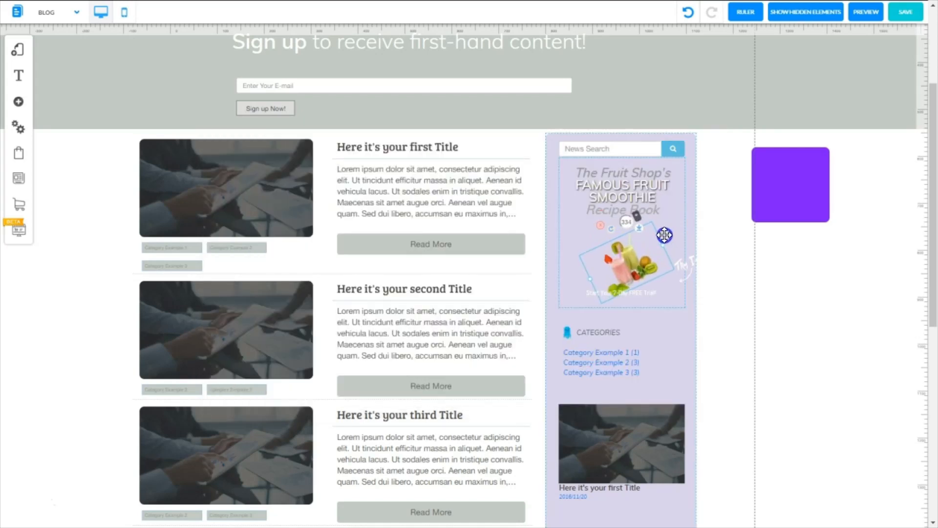
pyautogui.click(602, 226)
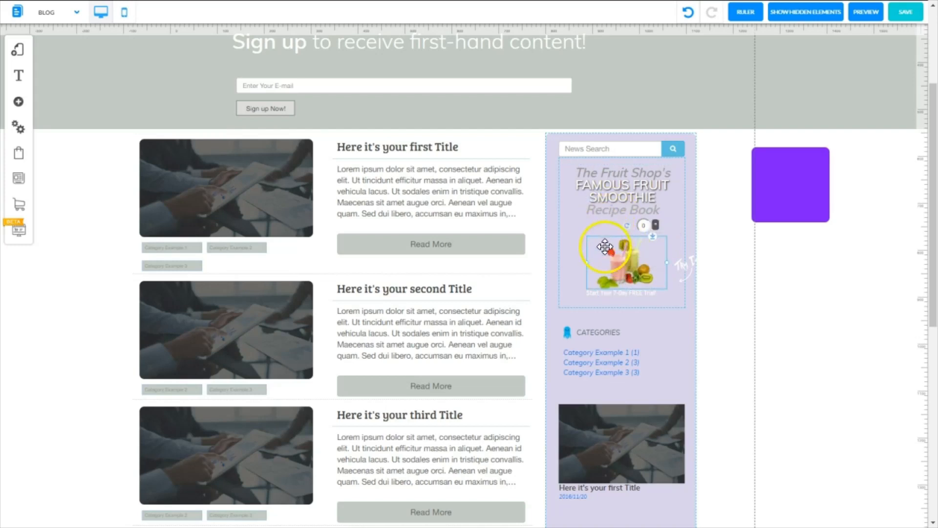
pyautogui.moveTo(637, 259); pyautogui.dragTo(621, 248)
pyautogui.moveTo(685, 270); pyautogui.dragTo(628, 288)
pyautogui.click(657, 230)
# Change the sidebar banner's free-trial button text to "FREE RECIPES".
pyautogui.rightClick(628, 285)
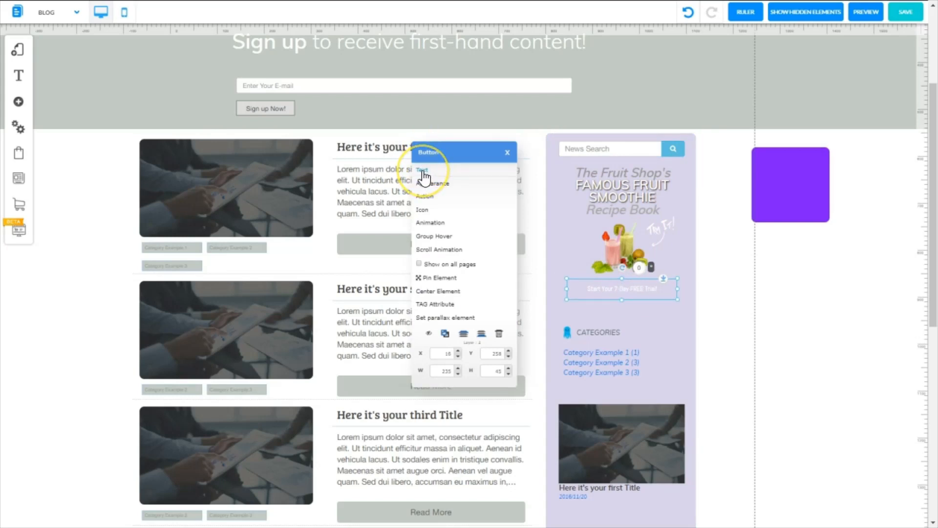
pyautogui.click(422, 171)
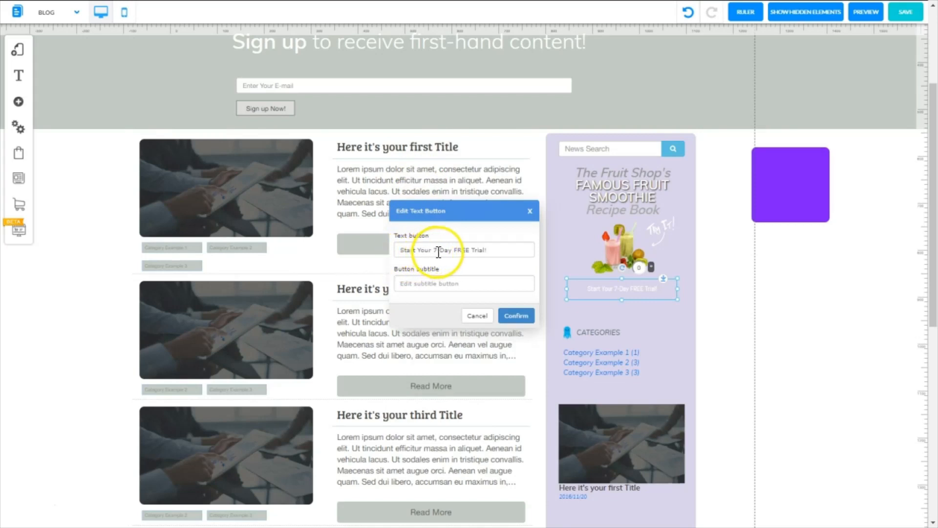
pyautogui.doubleClick(476, 249)
pyautogui.moveTo(477, 249); pyautogui.dragTo(387, 249)
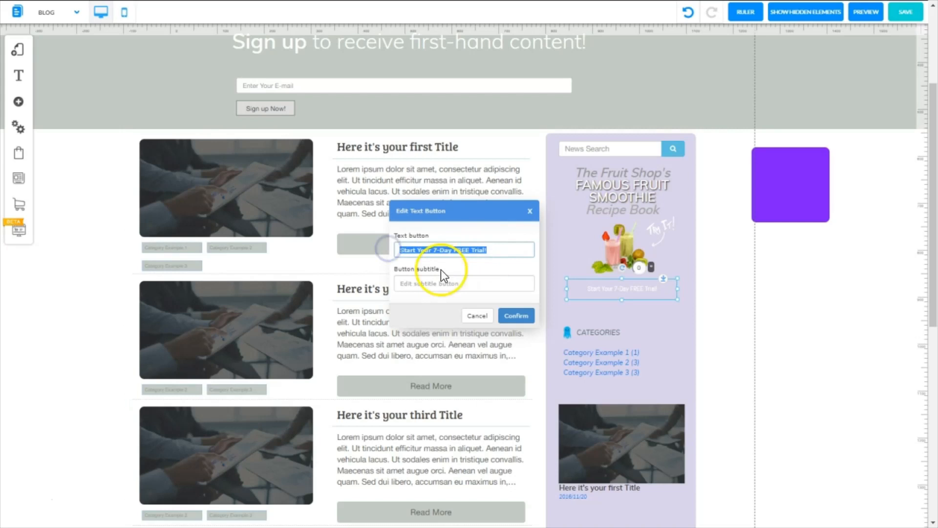
pyautogui.write('FREE RECIPES')
pyautogui.click(520, 317)
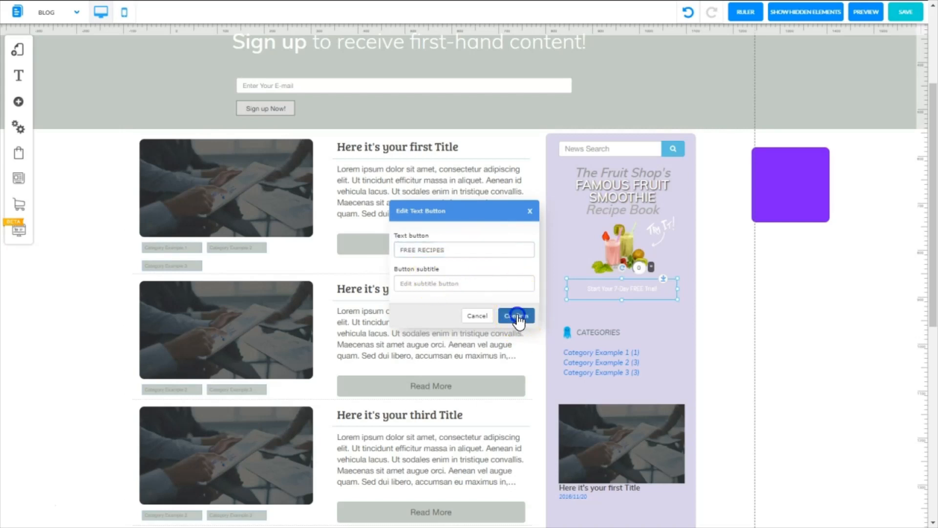
# Add a new button style titled "Free Recipes Button" and apply it to the sidebar's FREE RECIPES button.
pyautogui.click(601, 296)
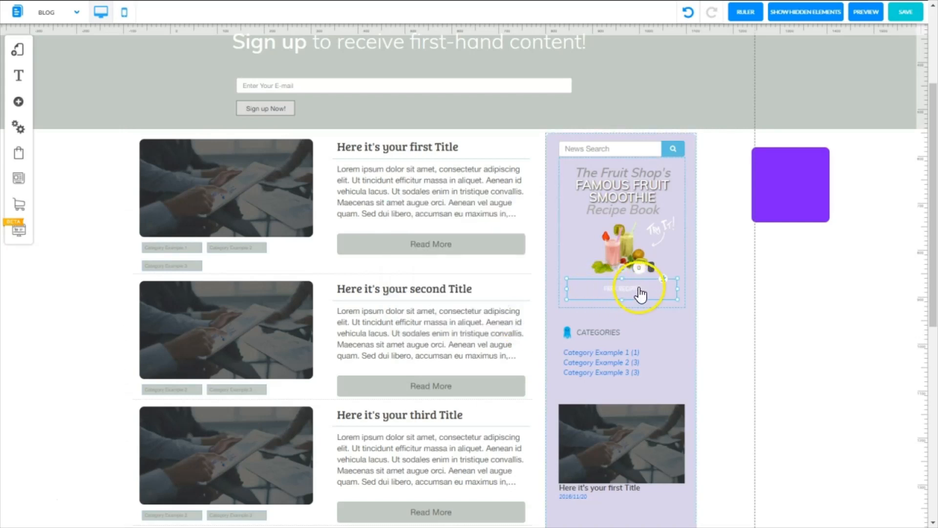
pyautogui.rightClick(592, 290)
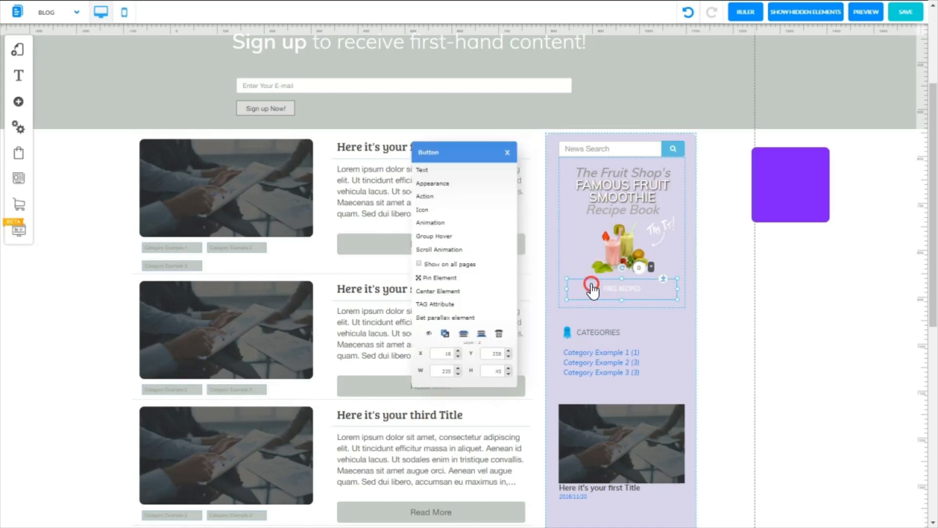
pyautogui.click(432, 183)
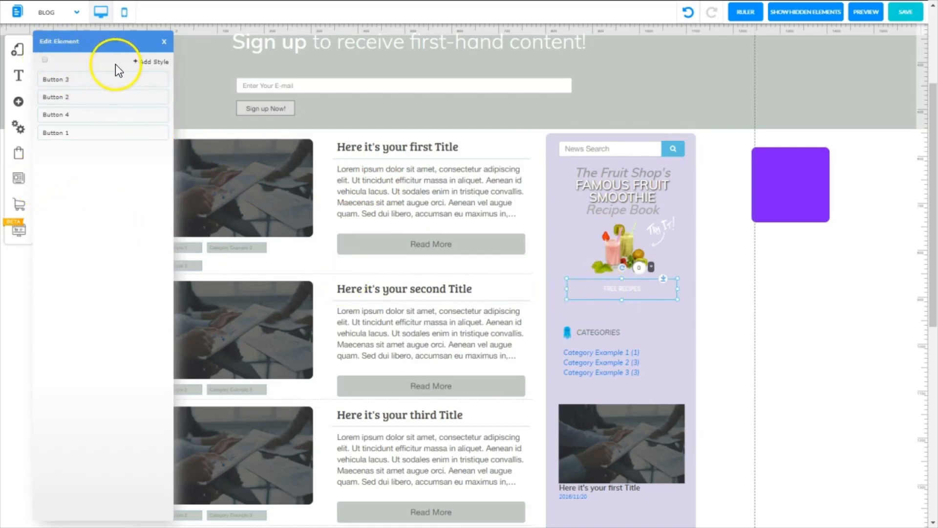
pyautogui.click(154, 63)
pyautogui.click(191, 76)
pyautogui.write('free r')
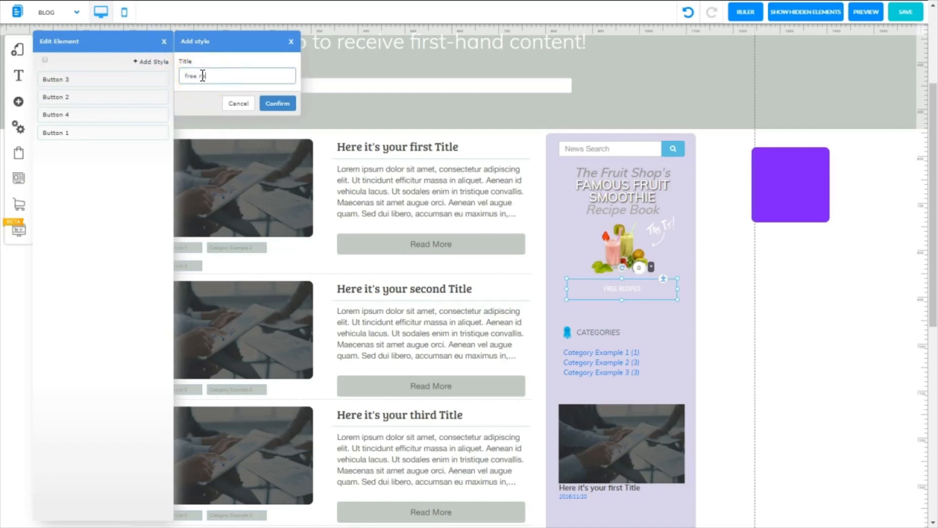
pyautogui.click(266, 103)
pyautogui.click(45, 149)
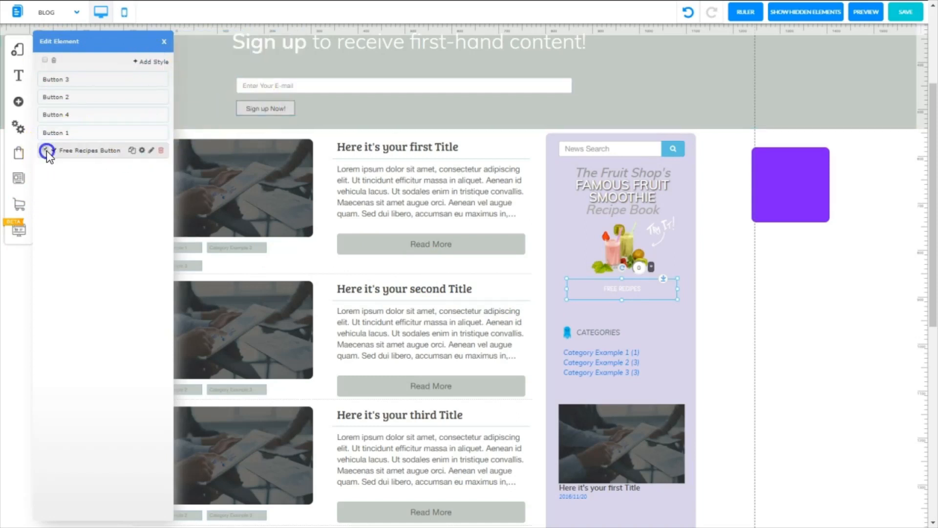
# Customize the font of the Free Recipes Button style so its white lettering is larger and bolder.
pyautogui.click(129, 151)
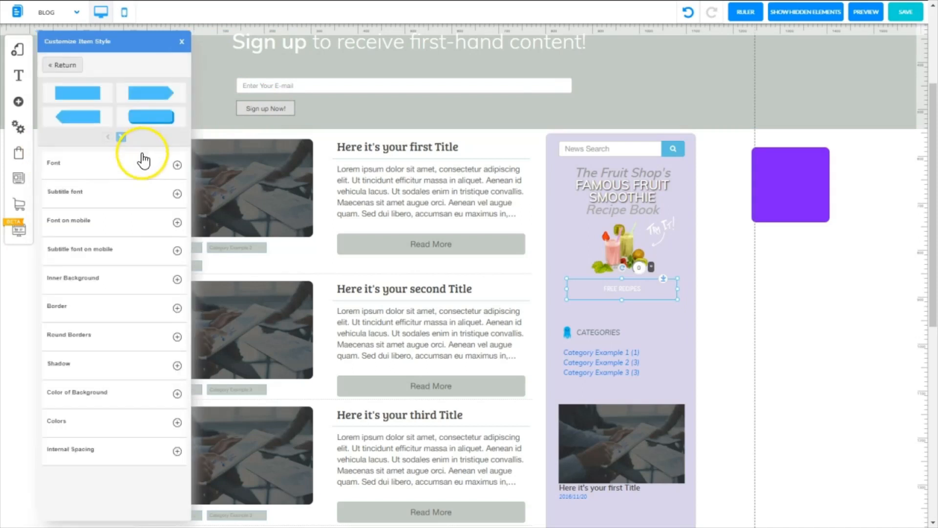
pyautogui.click(177, 166)
pyautogui.click(147, 195)
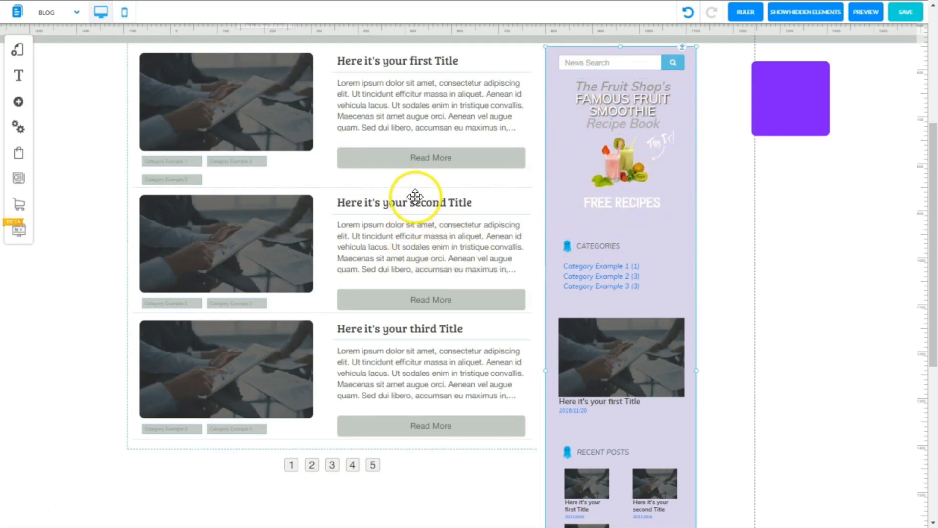
# Replace the blue ribbon icon beside the sidebar's Categories heading with the strawberry image.
pyautogui.click(618, 268)
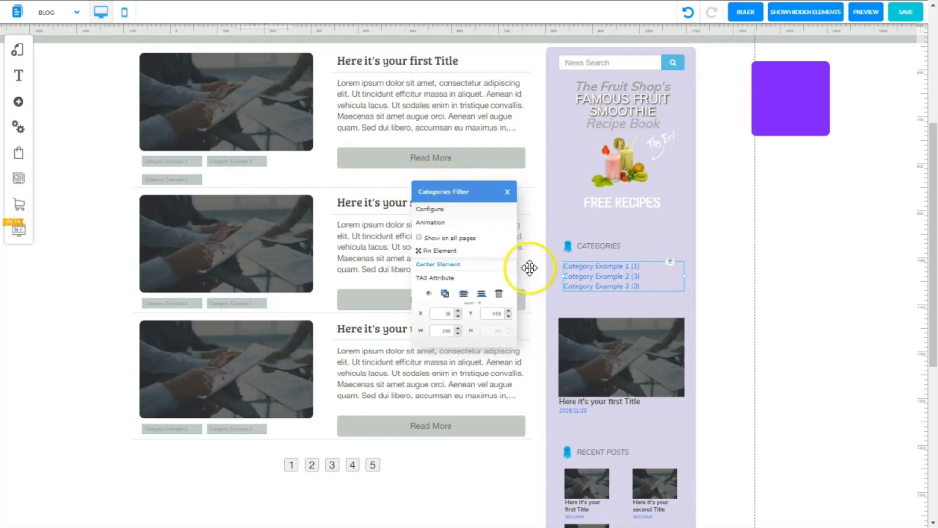
pyautogui.click(649, 275)
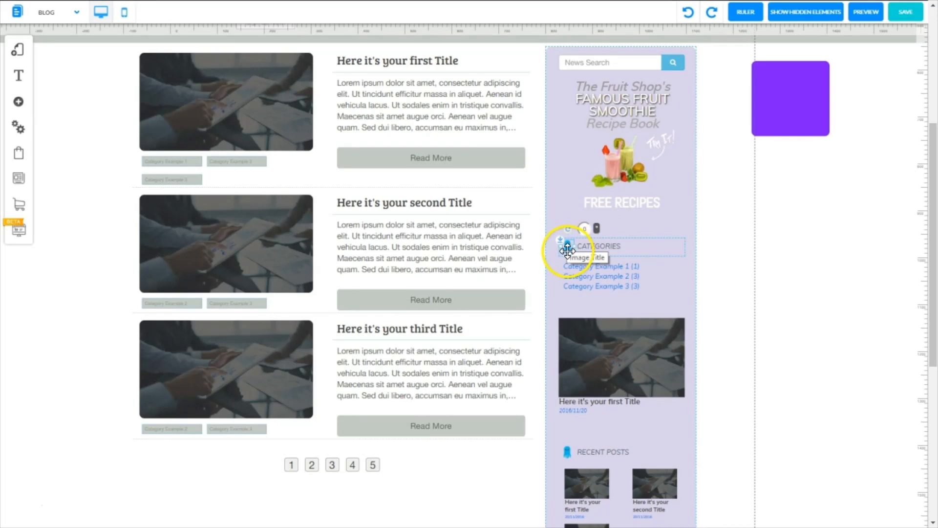
pyautogui.click(567, 250)
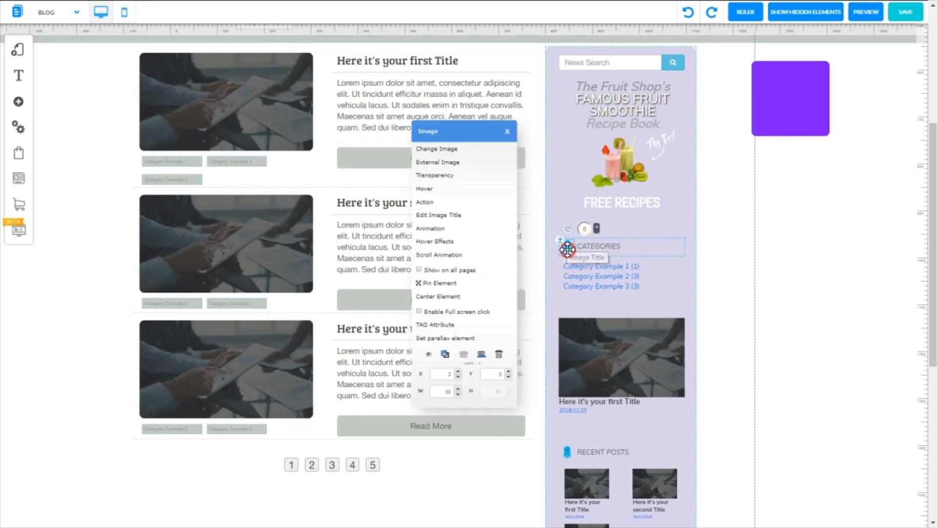
pyautogui.click(462, 148)
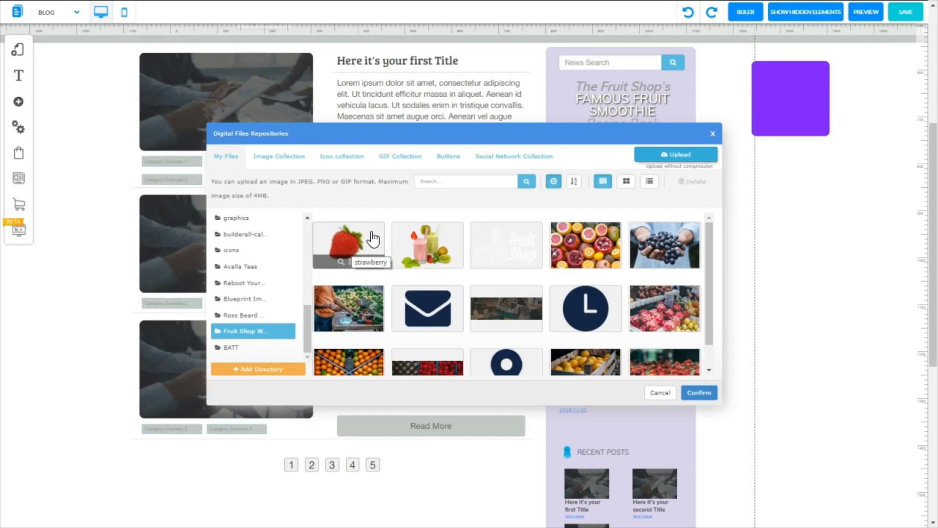
pyautogui.click(372, 240)
pyautogui.click(700, 392)
pyautogui.click(564, 247)
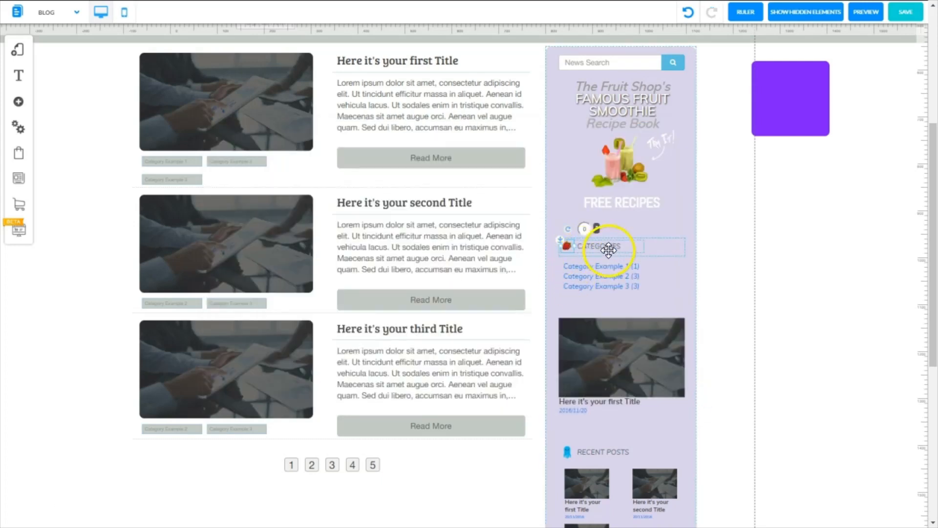
pyautogui.click(557, 279)
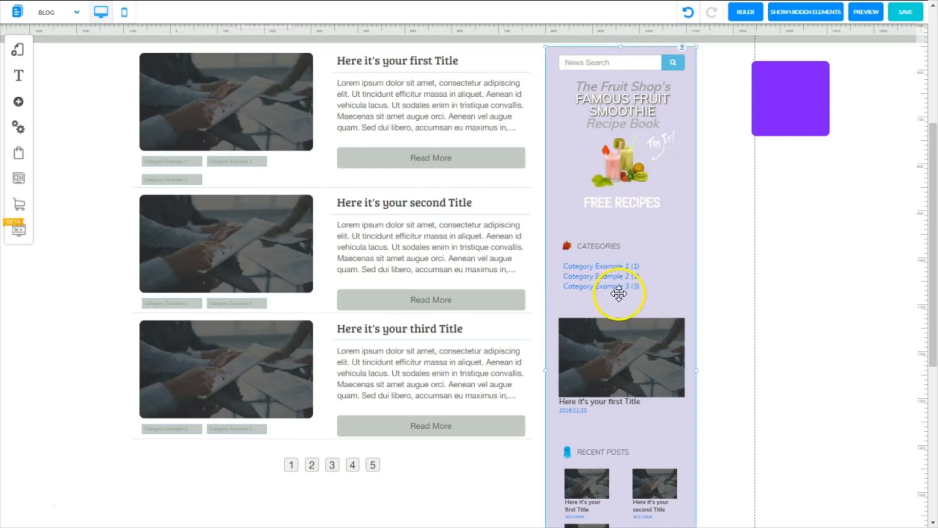
# Move the Categories heading up beneath the FREE RECIPES button and bring the category list directly under it.
pyautogui.scroll(-1, 611, 213)
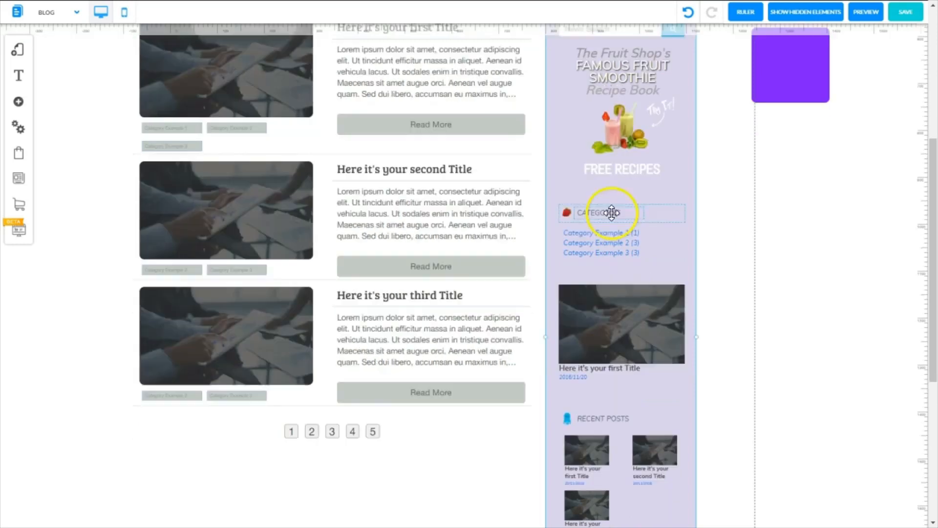
pyautogui.click(669, 211)
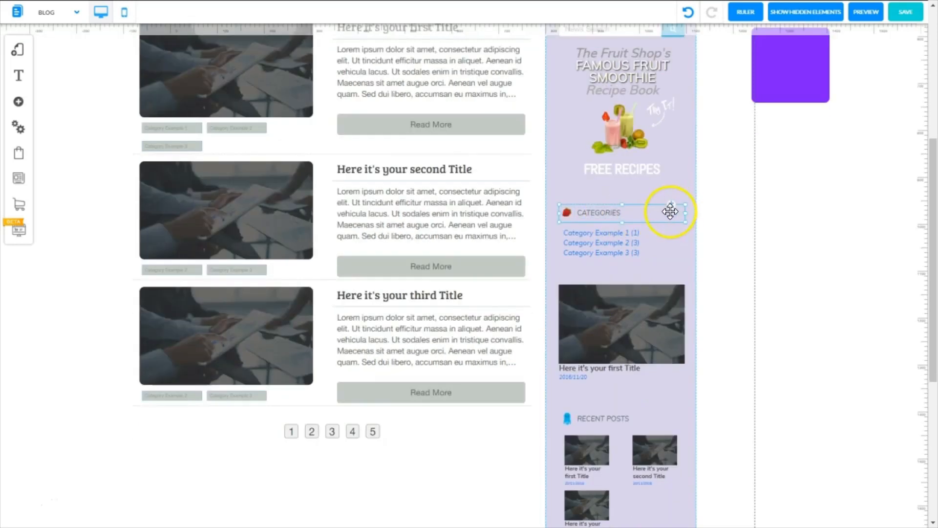
pyautogui.moveTo(670, 212); pyautogui.dragTo(669, 187)
pyautogui.click(654, 244)
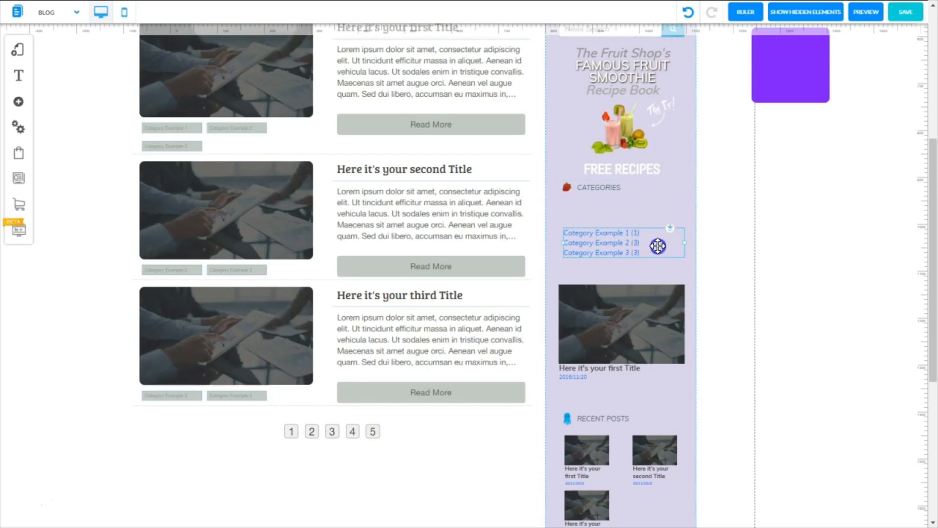
pyautogui.moveTo(658, 246); pyautogui.dragTo(672, 200)
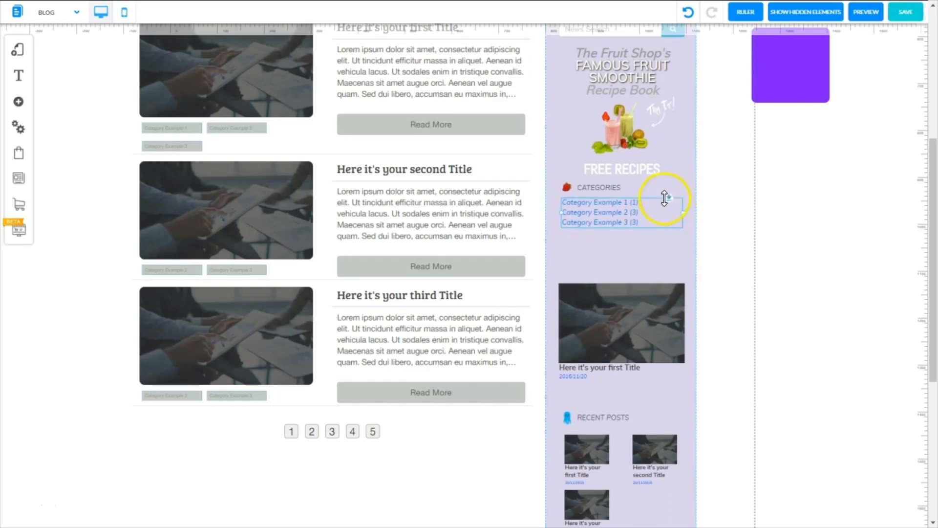
# Delete the large single-post news block from the sidebar and move the Recent Posts section up beneath the category list.
pyautogui.click(640, 304)
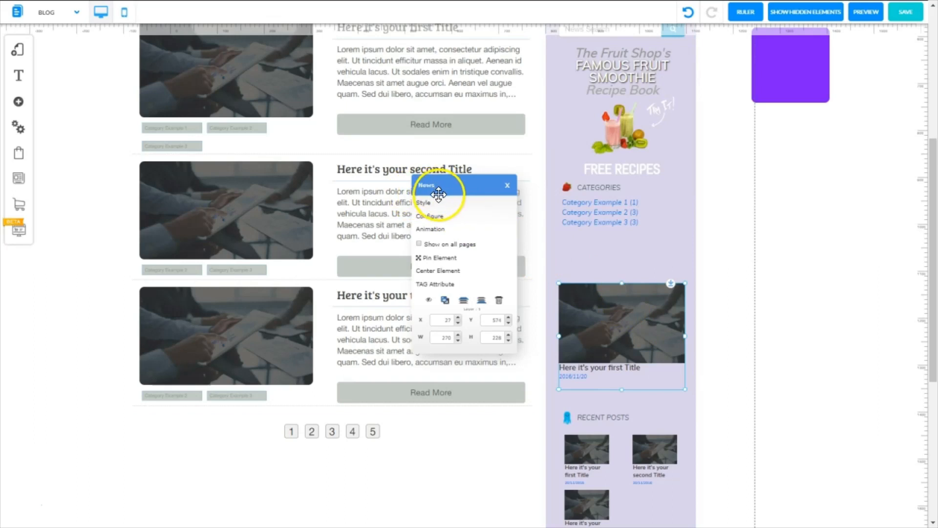
pyautogui.click(506, 185)
pyautogui.rightClick(622, 298)
pyautogui.press('Delete')
pyautogui.click(676, 419)
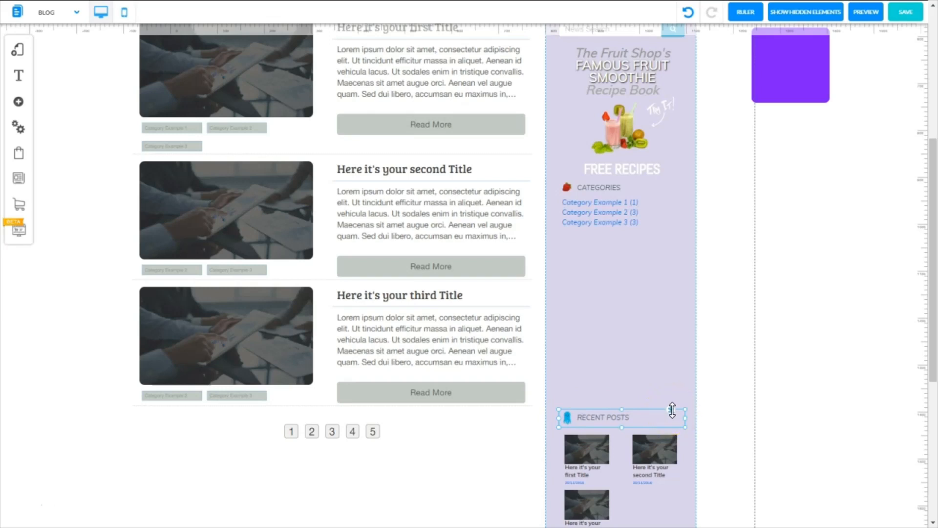
pyautogui.moveTo(672, 409); pyautogui.dragTo(680, 241)
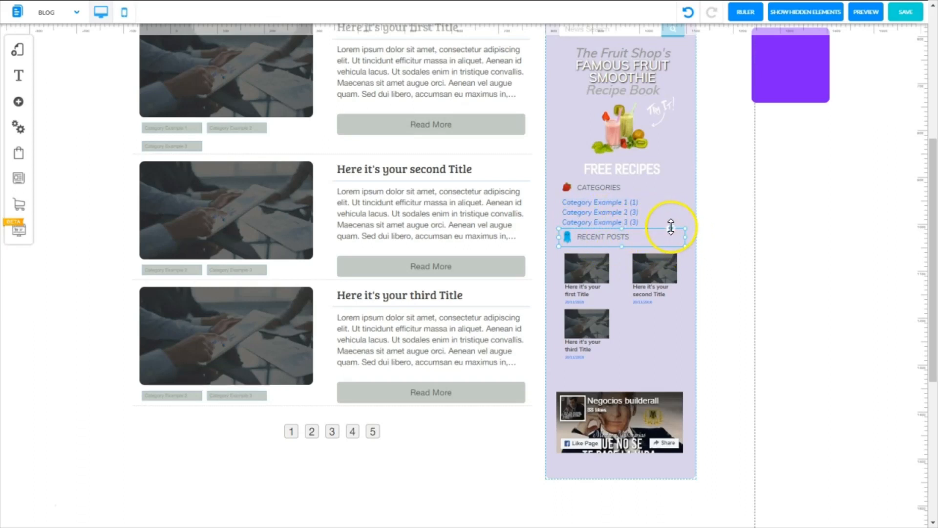
# Lower the Recent Posts section slightly below the category list and replace its blue ribbon icon with the strawberry image.
pyautogui.moveTo(670, 226); pyautogui.dragTo(667, 237)
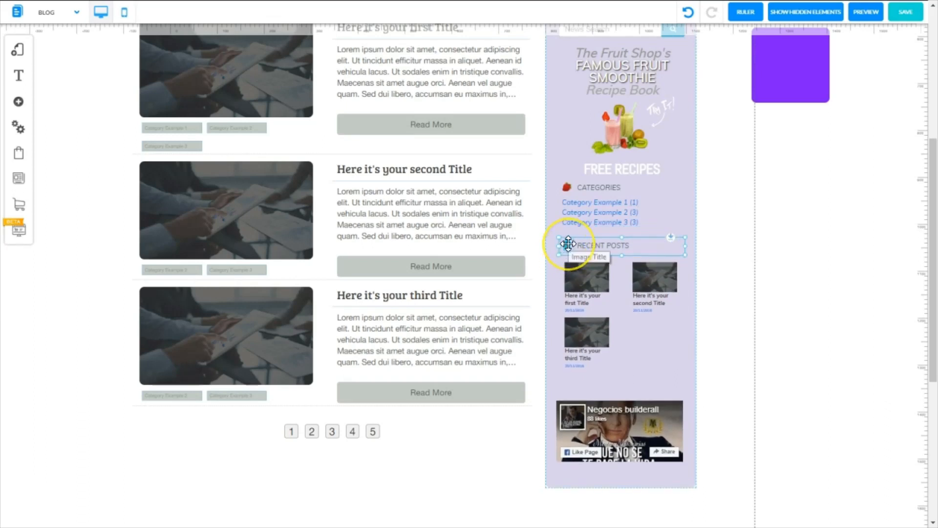
pyautogui.rightClick(567, 243)
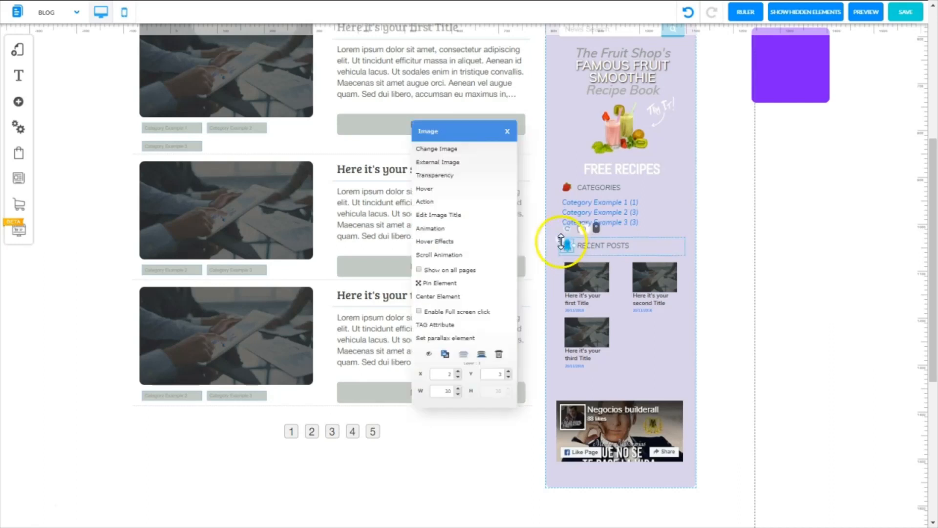
pyautogui.click(454, 149)
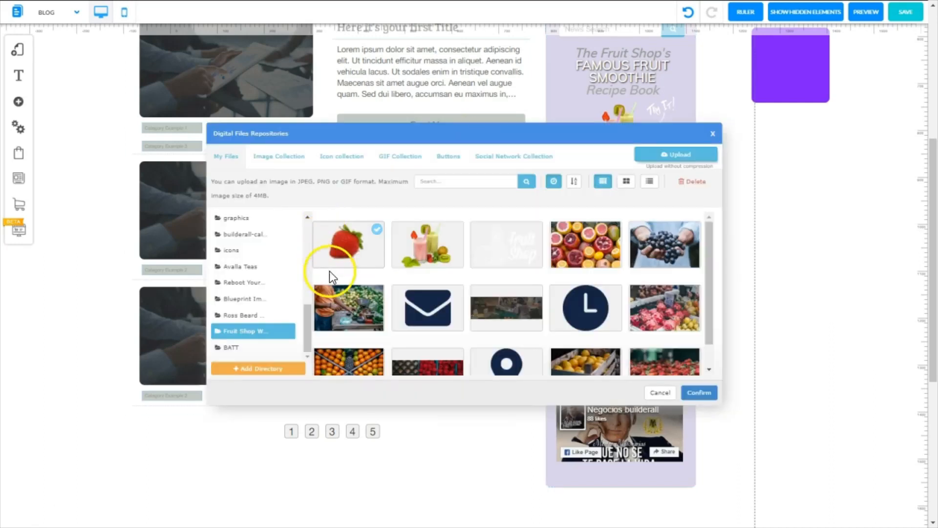
pyautogui.click(698, 393)
# Lower the Categories section slightly and align its heading and the Recent Posts heading with a vertical guide at the sidebar's inner left margin.
pyautogui.click(675, 187)
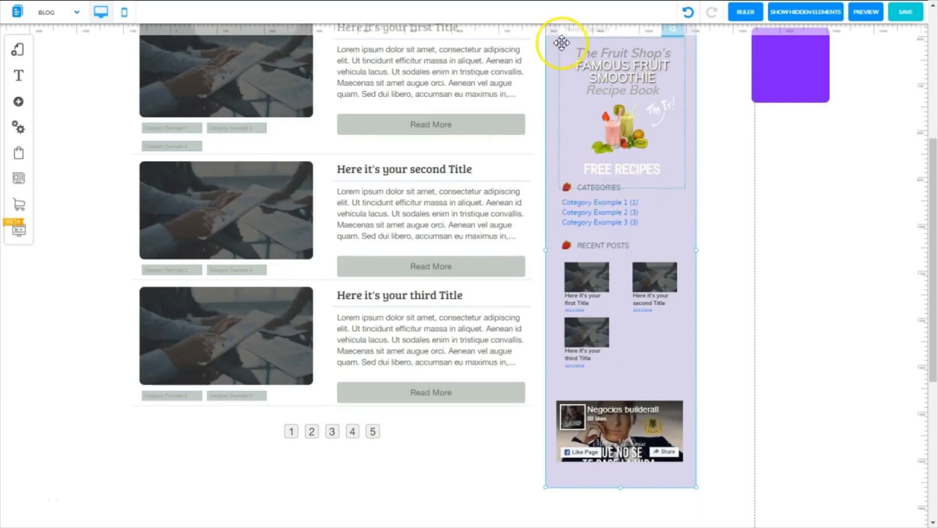
pyautogui.click(557, 26)
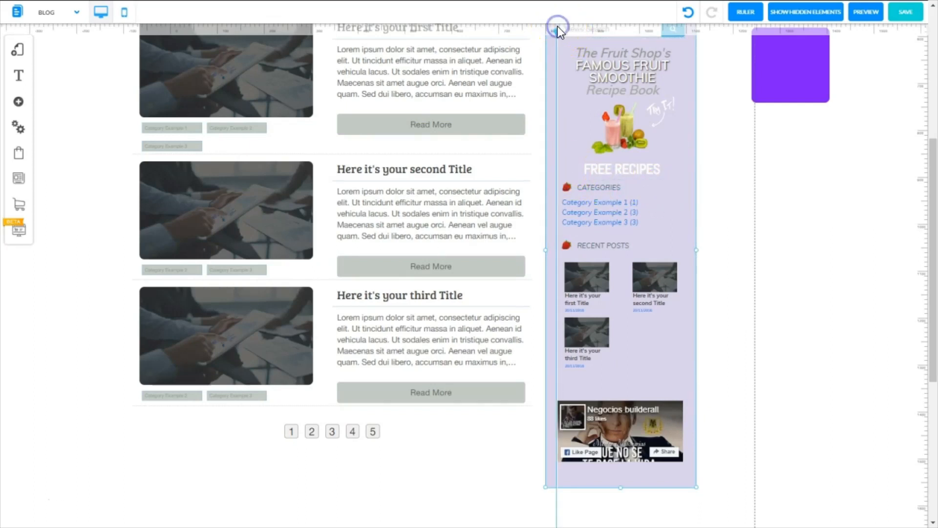
pyautogui.click(658, 190)
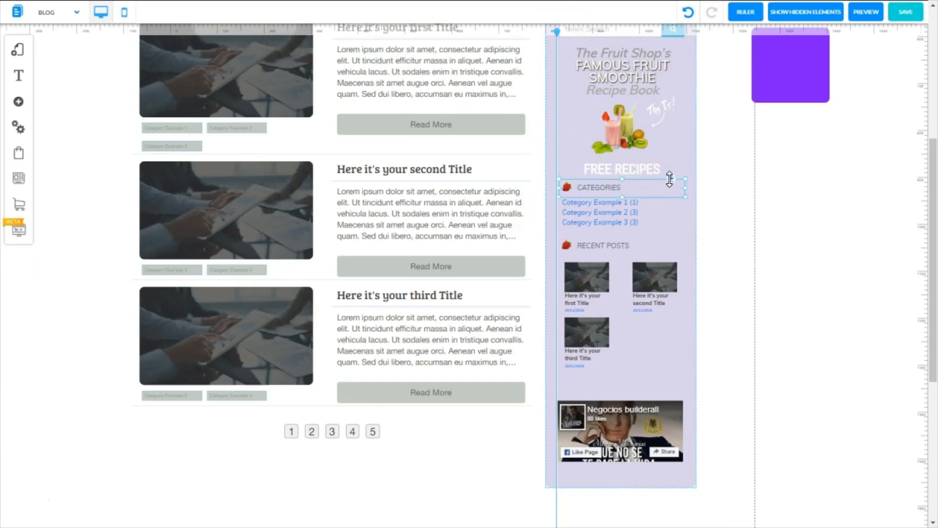
pyautogui.moveTo(671, 180)
pyautogui.mouseDown()
pyautogui.moveTo(663, 208)
pyautogui.moveTo(669, 189)
pyautogui.mouseUp()
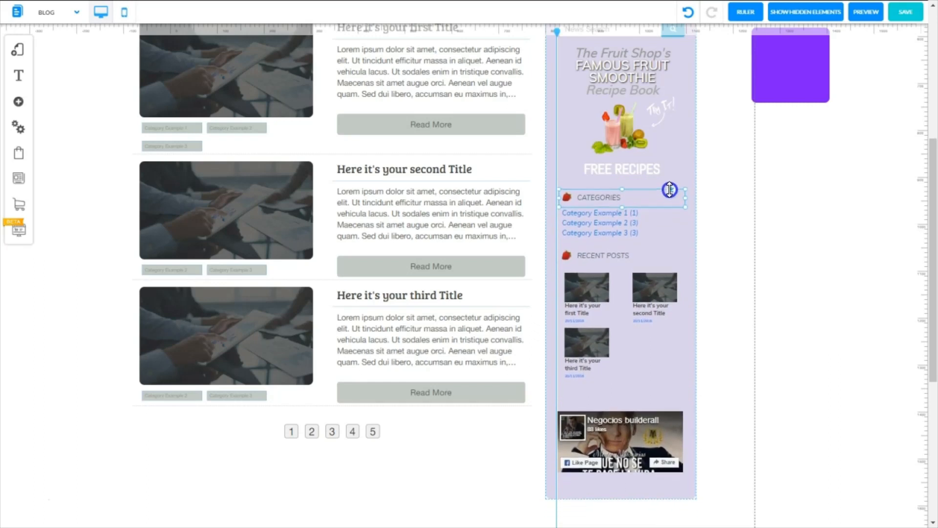
pyautogui.click(663, 256)
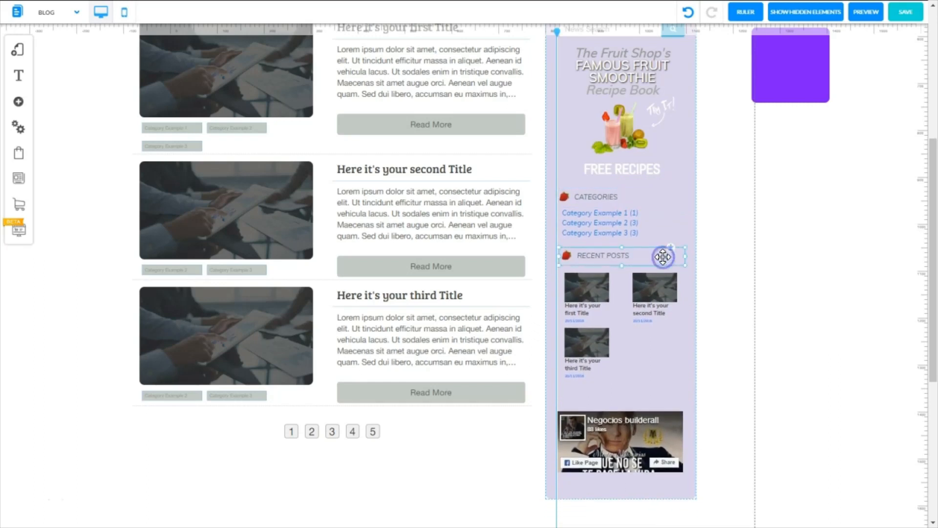
pyautogui.moveTo(663, 256); pyautogui.dragTo(659, 257)
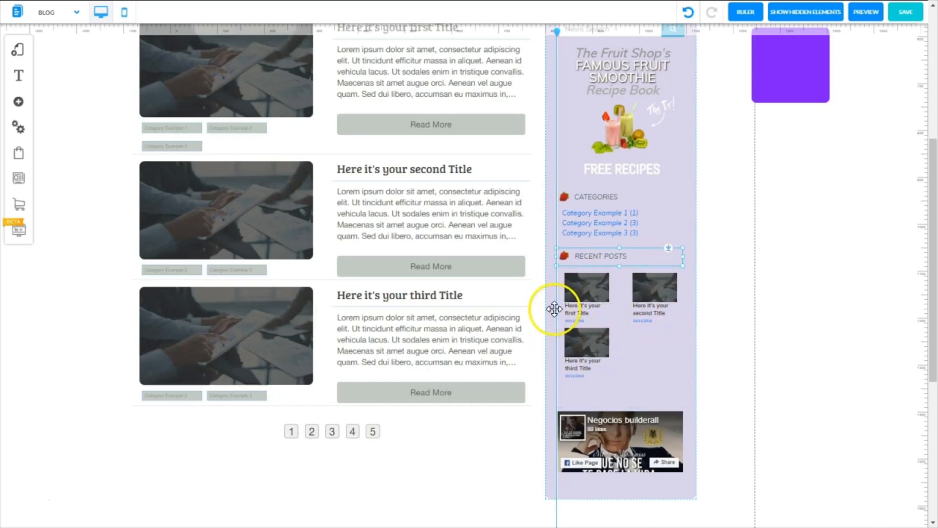
# Review the Facebook Page widget's settings, including its page URL, tabs, header options and size.
pyautogui.click(611, 433)
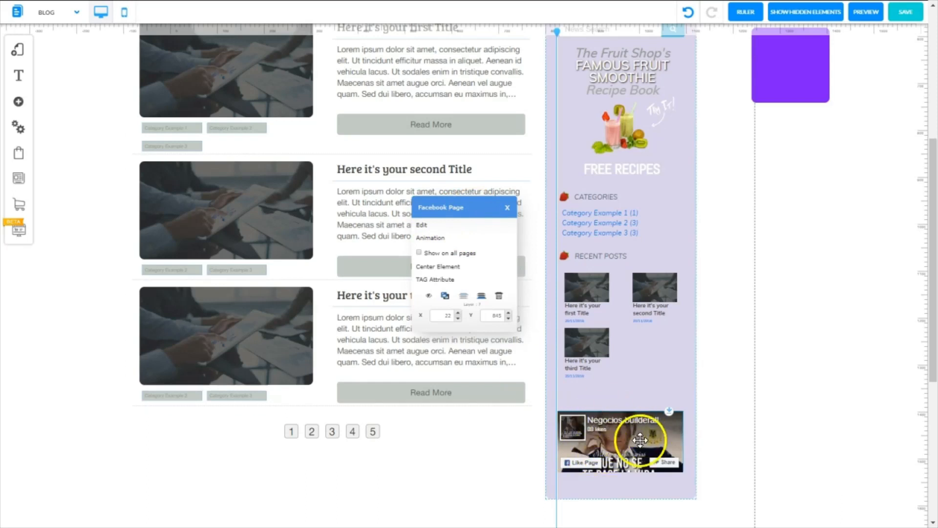
pyautogui.click(422, 227)
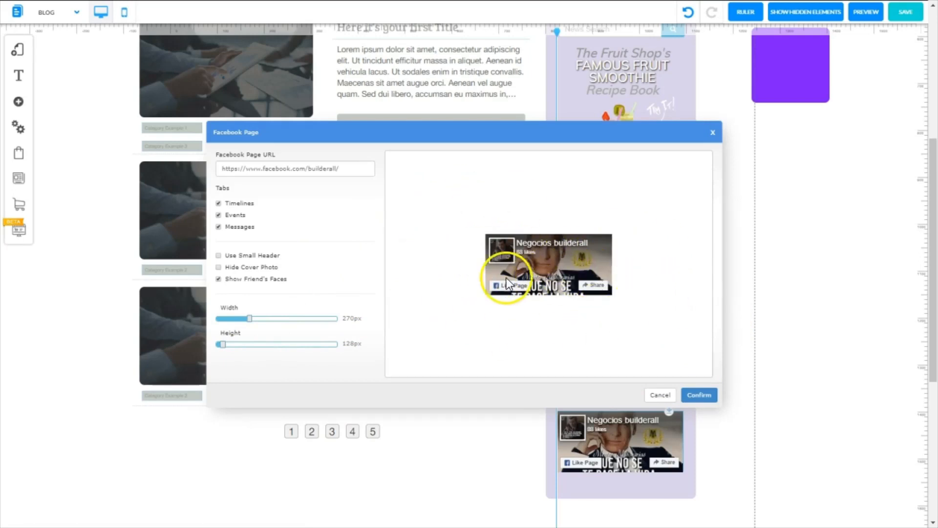
pyautogui.click(699, 395)
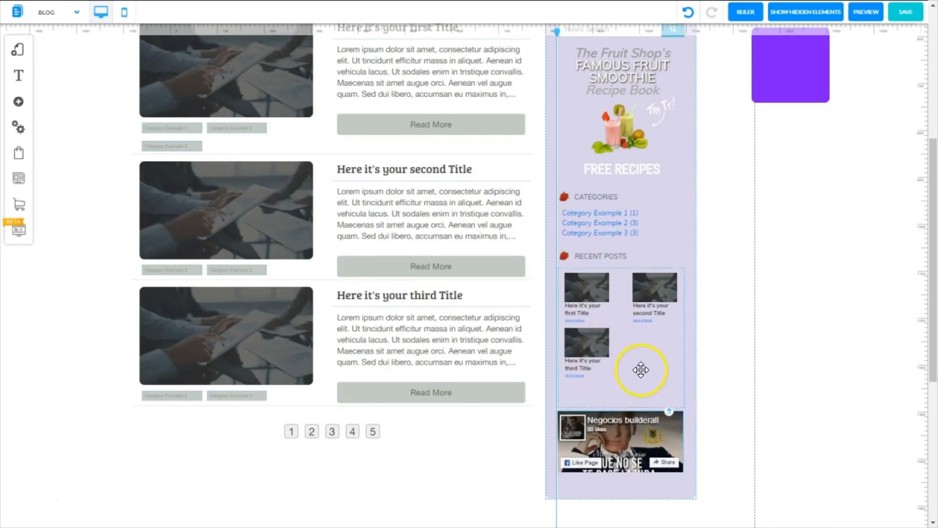
# Nudge the recent posts grid toward the guide and move the Facebook Page widget up closer beneath it.
pyautogui.moveTo(640, 369); pyautogui.dragTo(639, 369)
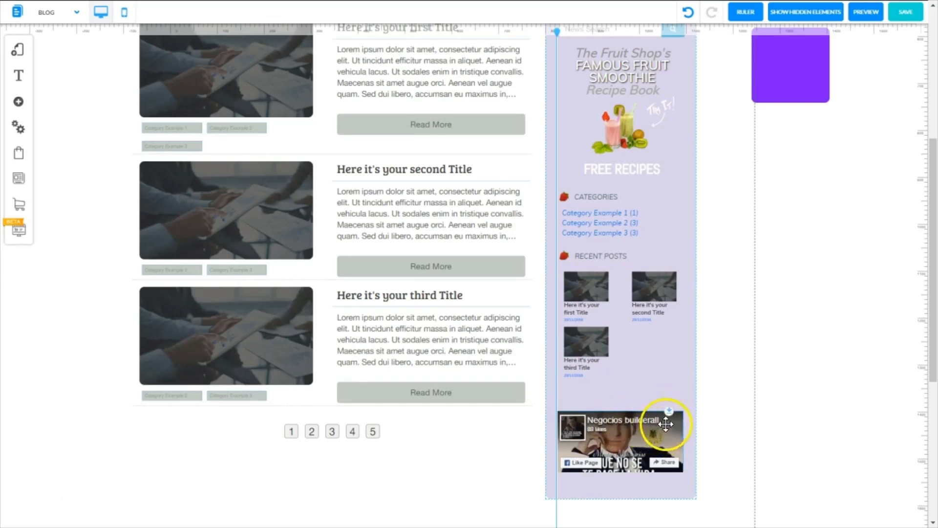
pyautogui.moveTo(672, 409); pyautogui.dragTo(670, 384)
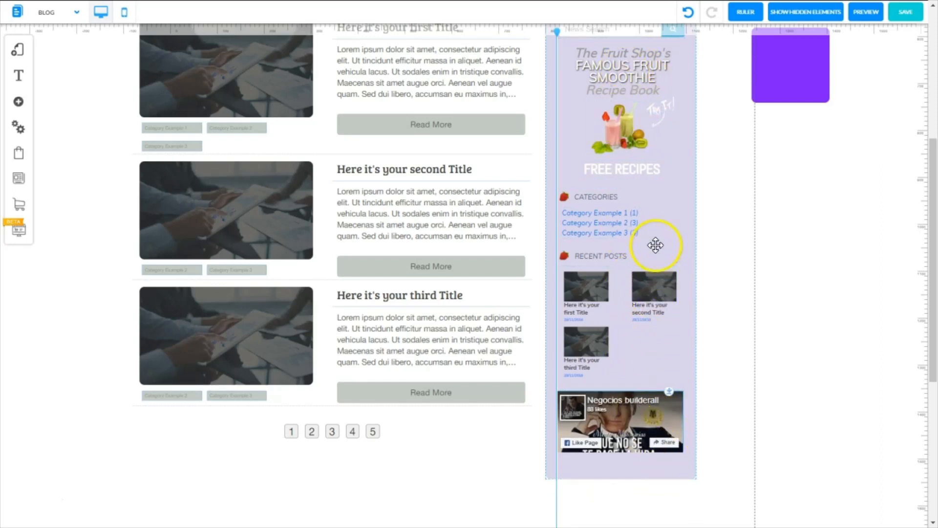
# Remove the vertical guide from the sidebar and turn off the rulers.
pyautogui.moveTo(934, 330); pyautogui.dragTo(934, 309)
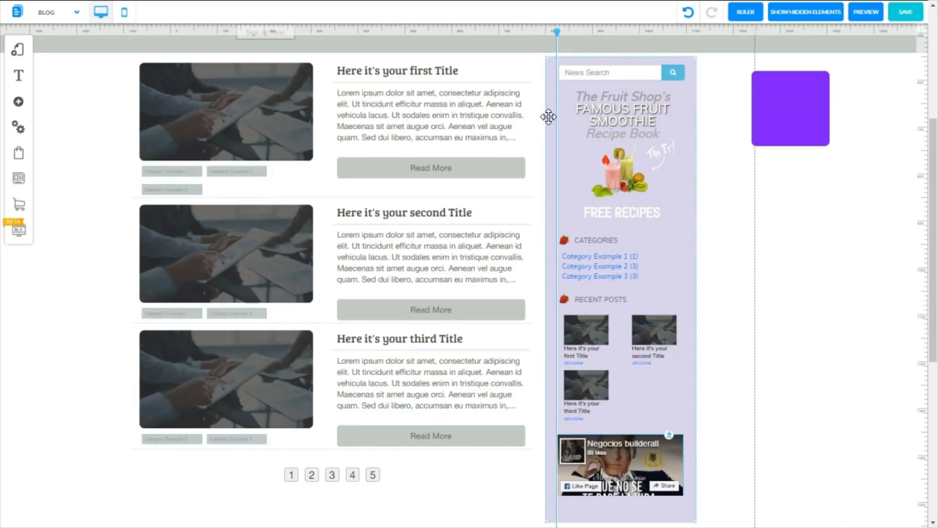
pyautogui.click(557, 32)
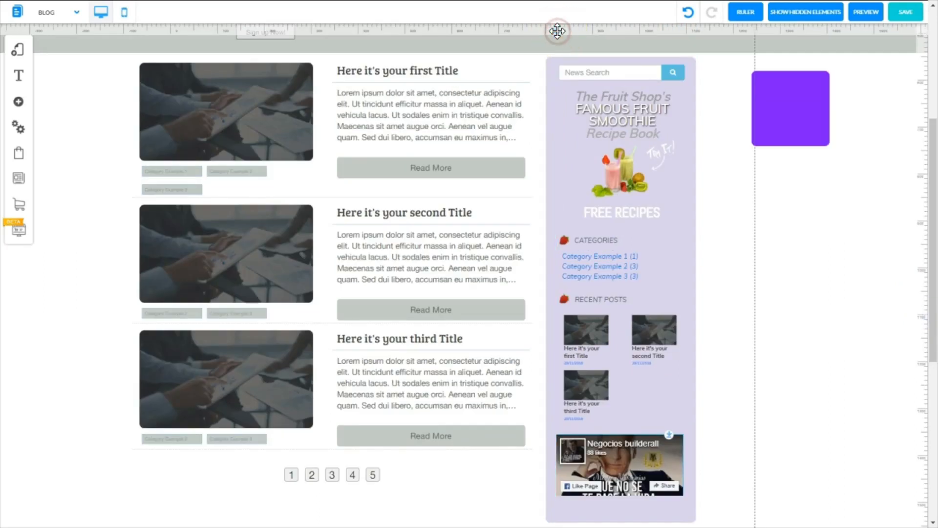
pyautogui.click(755, 18)
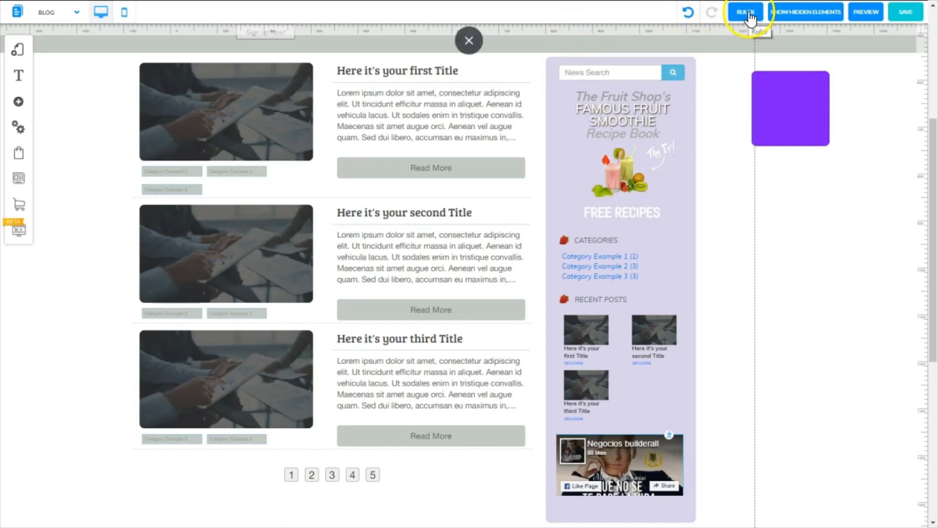
# Change the sidebar box's background color to white.
pyautogui.click(547, 65)
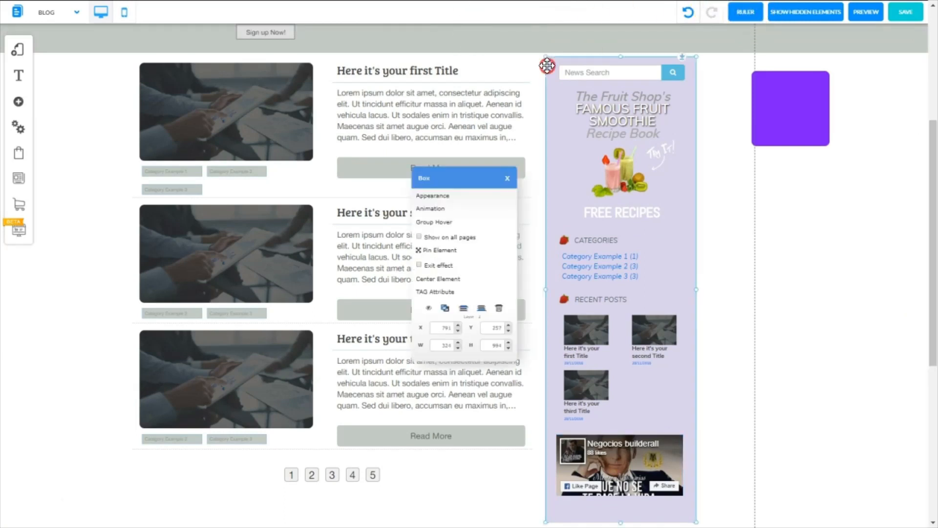
pyautogui.click(440, 197)
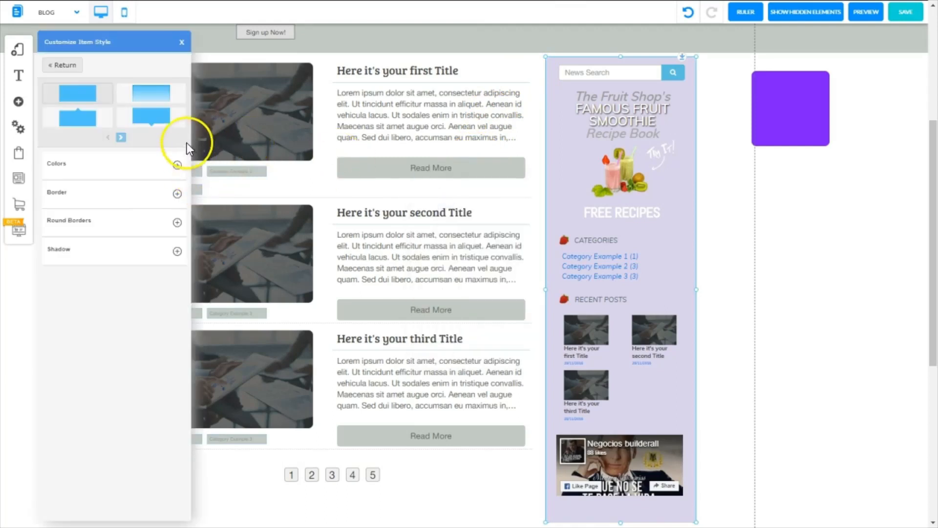
pyautogui.click(176, 165)
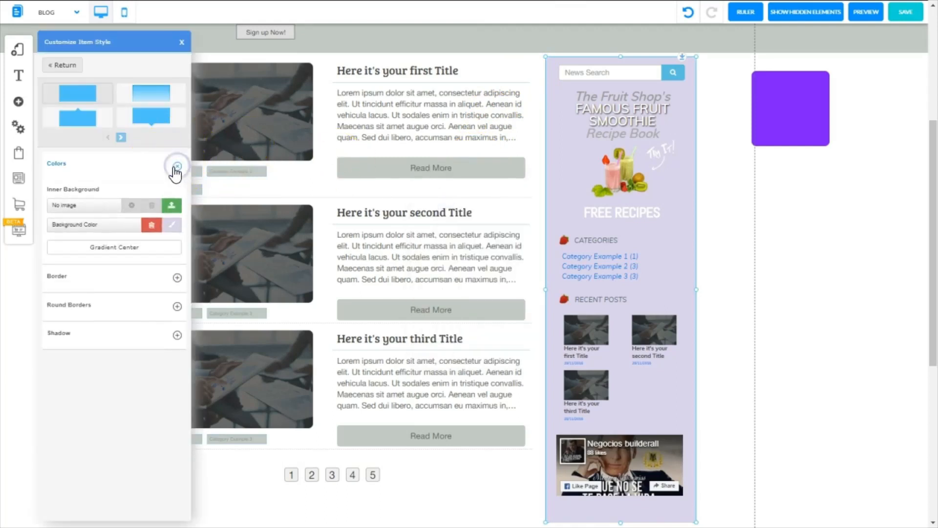
pyautogui.click(177, 230)
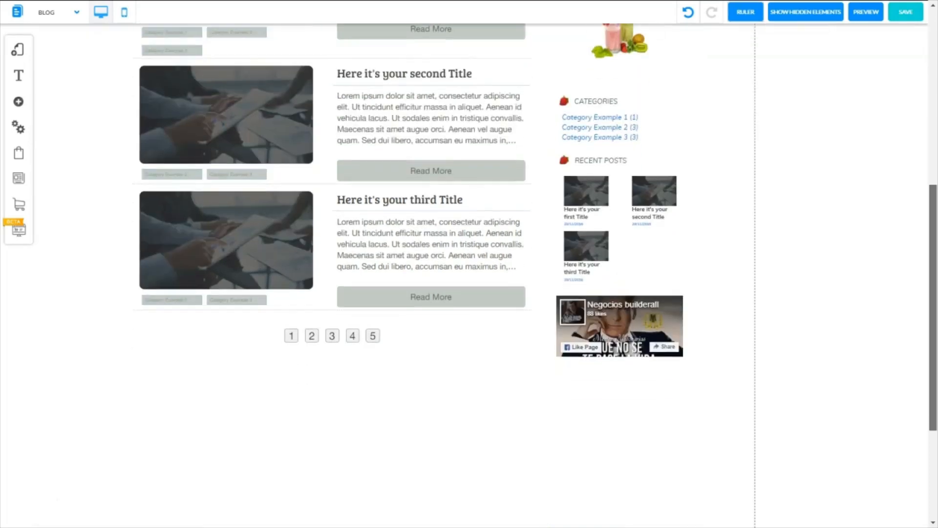
# Hide the purple box beside the sidebar and check the page's hidden elements.
pyautogui.moveTo(933, 309); pyautogui.dragTo(933, 229)
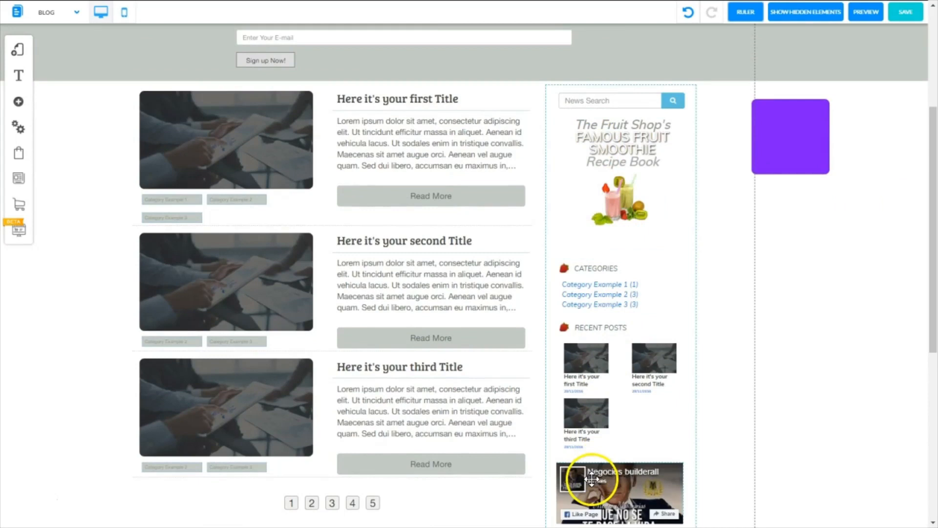
pyautogui.moveTo(930, 297); pyautogui.dragTo(931, 201)
pyautogui.scroll(-3, 804, 180)
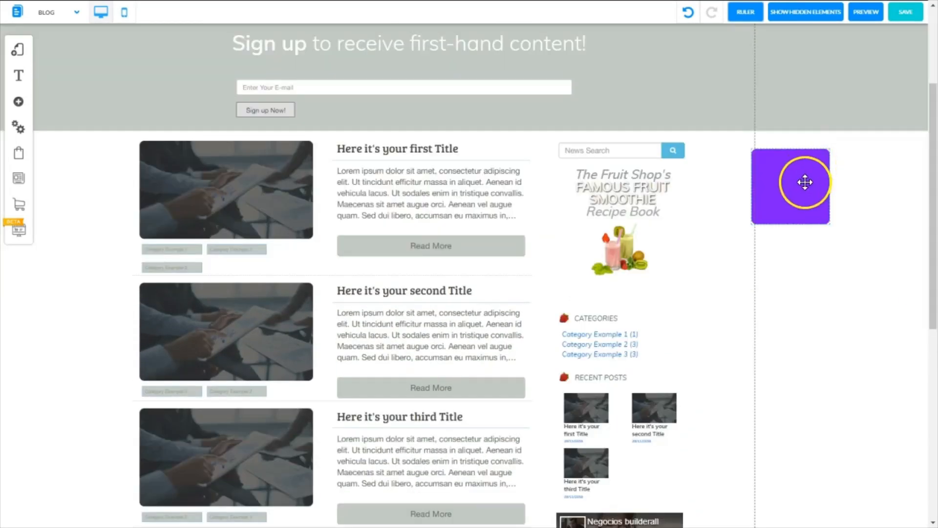
pyautogui.click(803, 179)
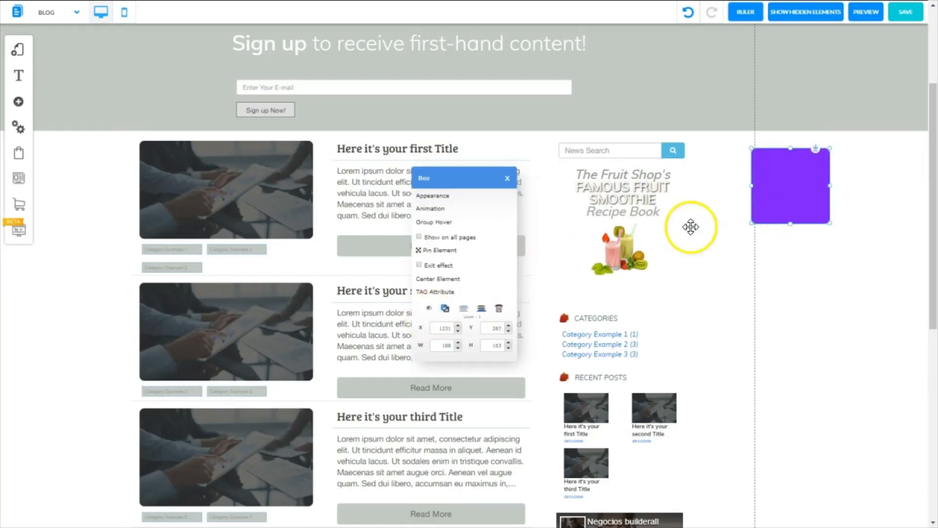
pyautogui.click(430, 308)
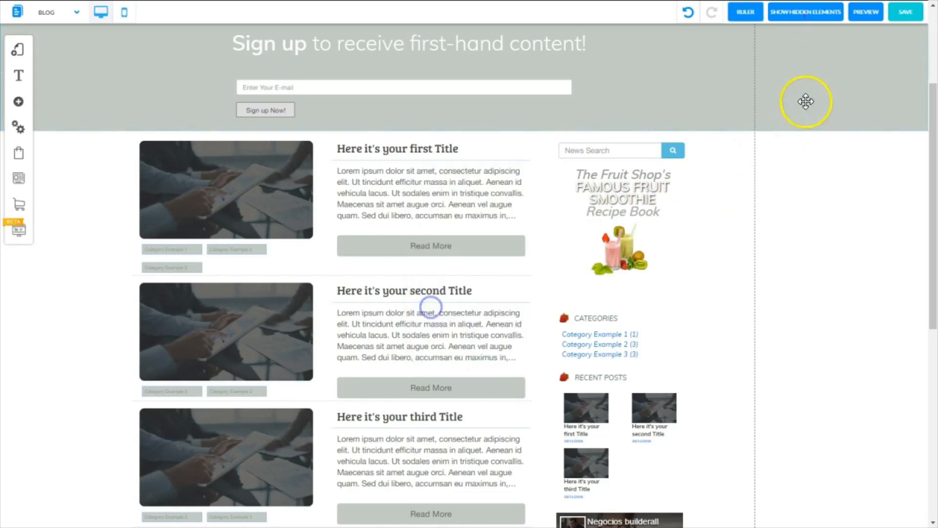
pyautogui.click(794, 12)
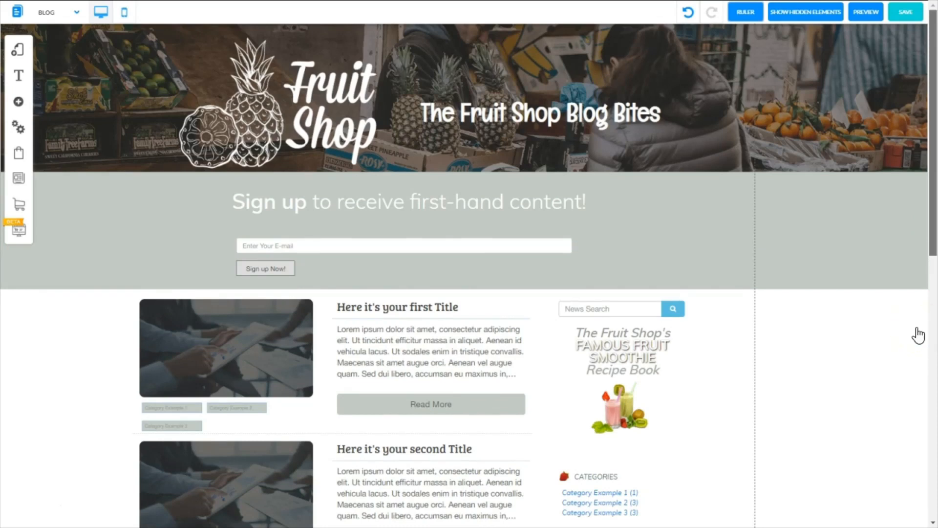
# Turn the rulers back on and place a vertical guide near the zero mark at the content area's left edge.
pyautogui.scroll(-10, 917, 335)
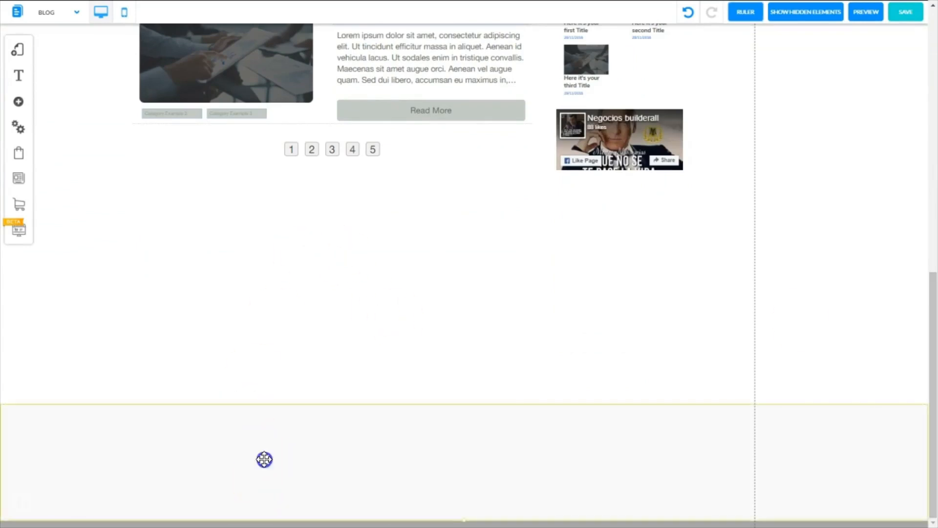
pyautogui.click(264, 458)
pyautogui.scroll(4, 858, 406)
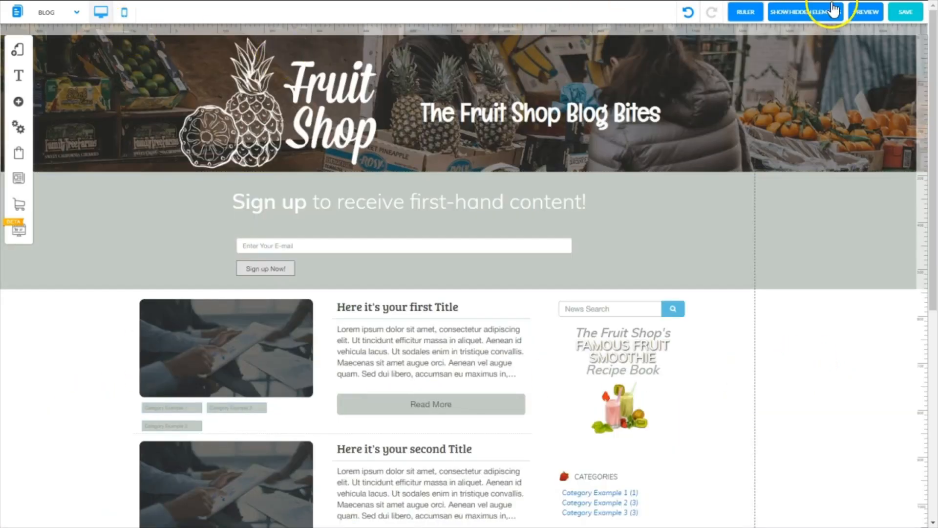
pyautogui.click(171, 31)
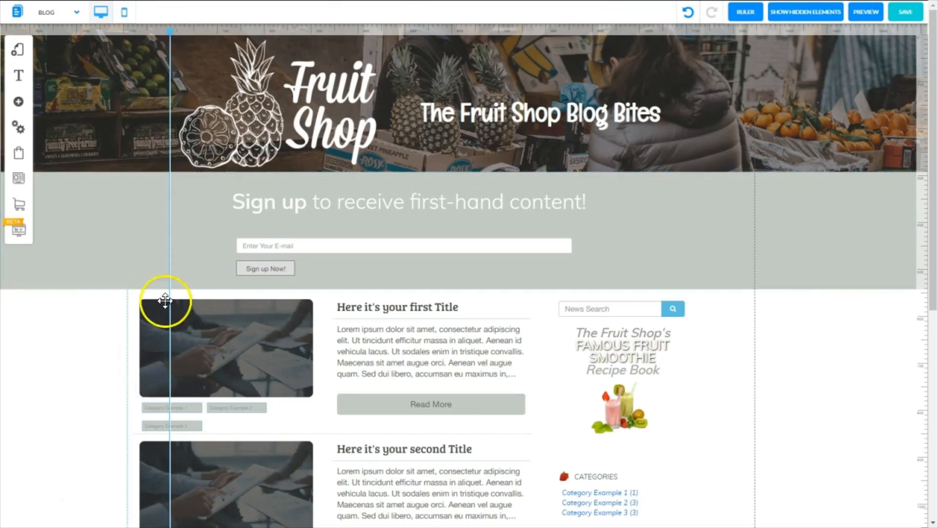
# Move the news list against the guide directly beneath the sign-up banner and bring the sidebar up beside it.
pyautogui.moveTo(933, 168); pyautogui.dragTo(933, 291)
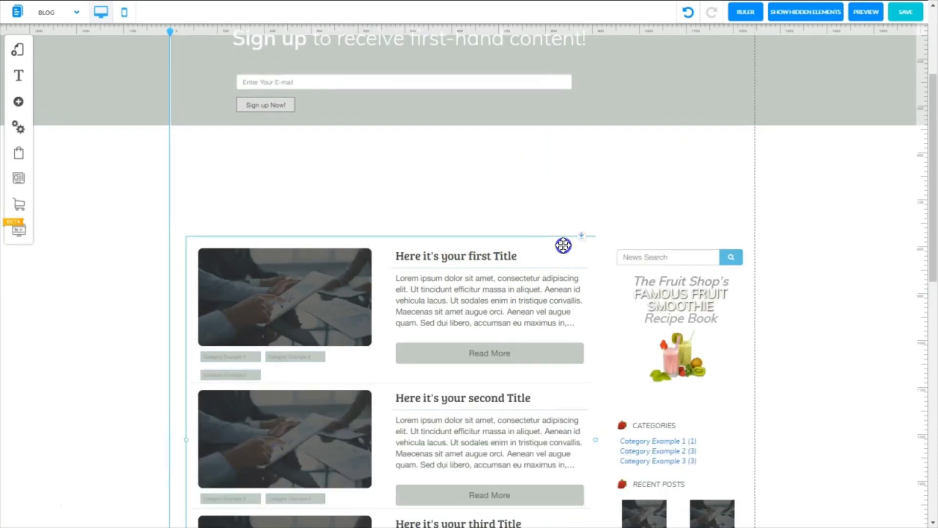
pyautogui.moveTo(563, 245); pyautogui.dragTo(547, 135)
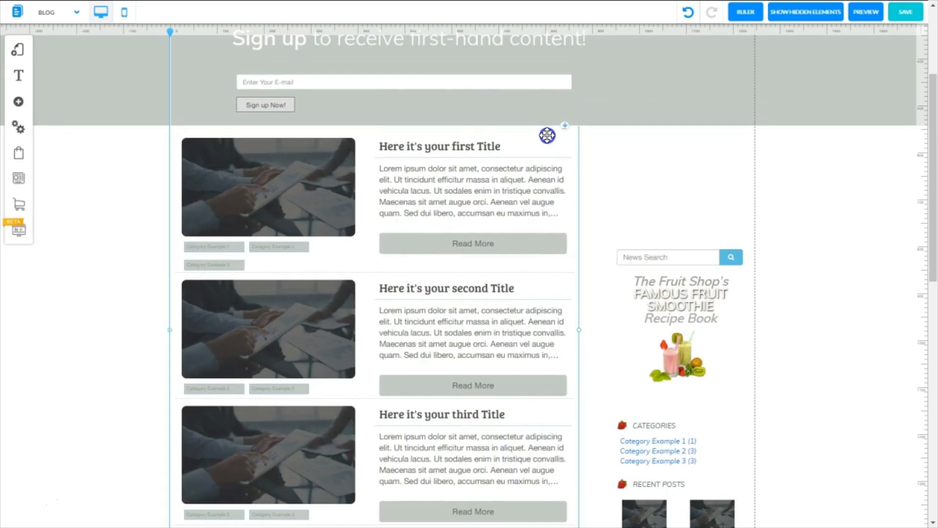
pyautogui.click(608, 326)
pyautogui.moveTo(608, 325); pyautogui.dragTo(599, 207)
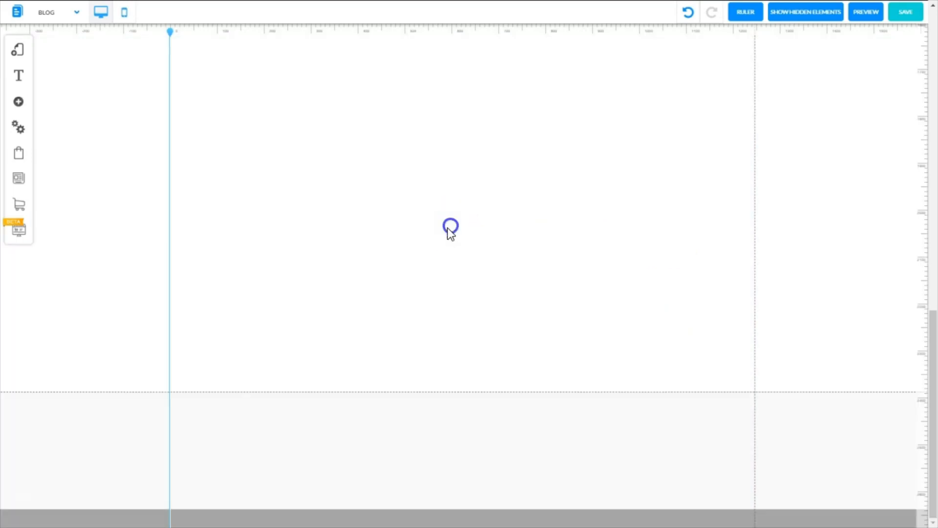
# Raise the footer to just below the pagination and Facebook Page widget, and reduce its height.
pyautogui.click(450, 392)
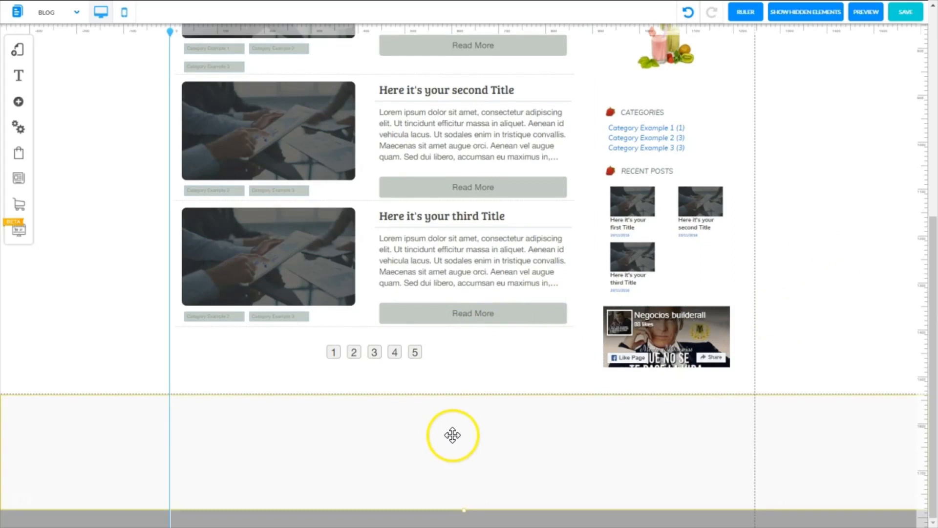
pyautogui.moveTo(467, 512); pyautogui.dragTo(395, 496)
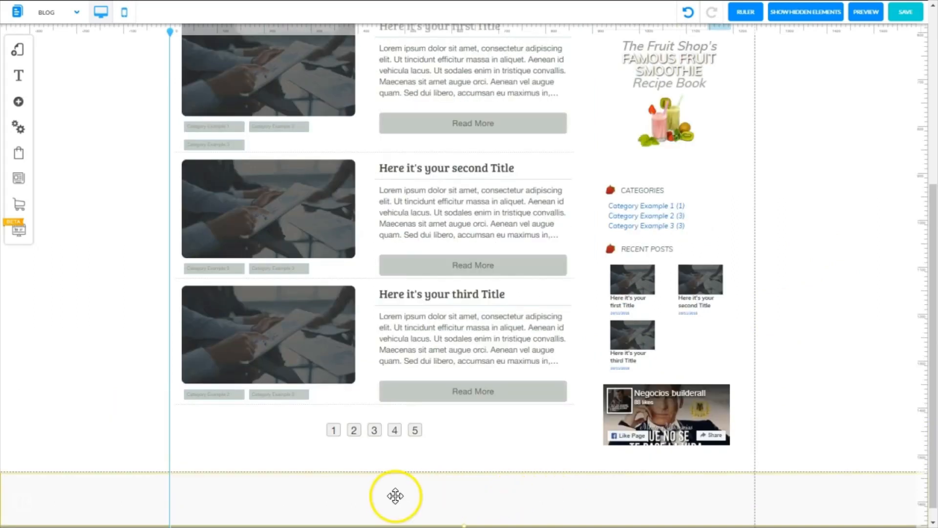
# Open the footer's appearance style and choose a light neutral background color from the palette.
pyautogui.rightClick(398, 494)
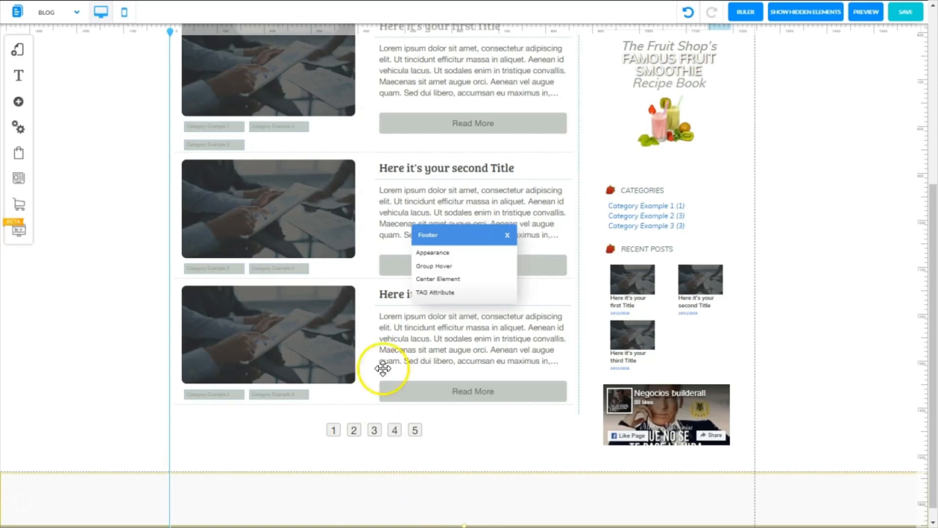
pyautogui.click(433, 252)
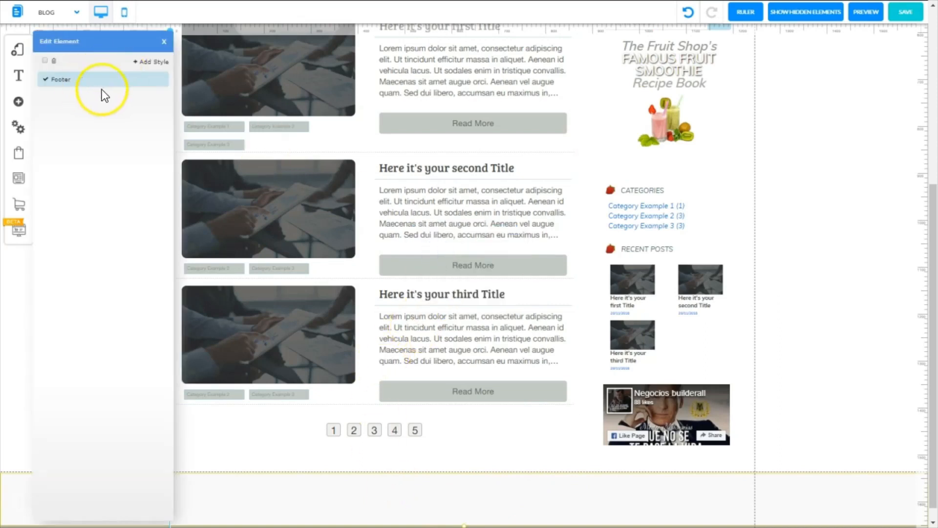
pyautogui.click(159, 79)
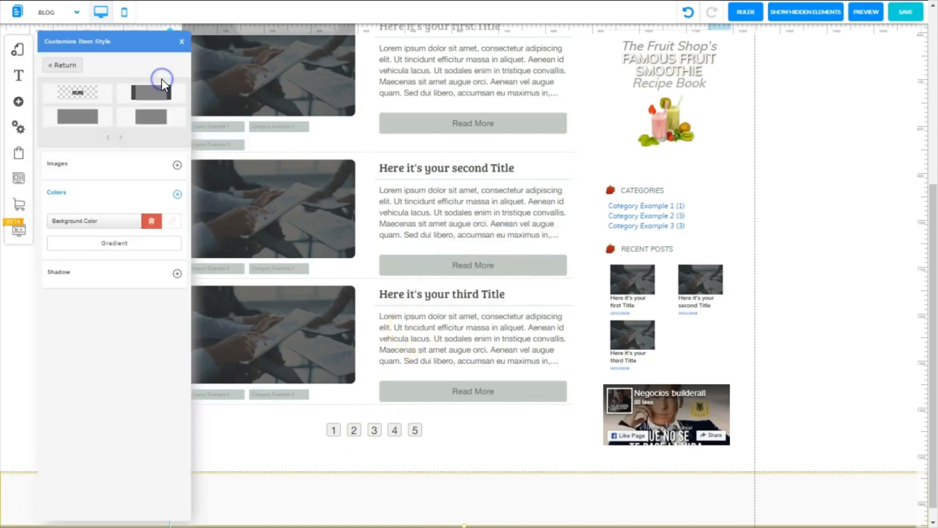
pyautogui.click(176, 224)
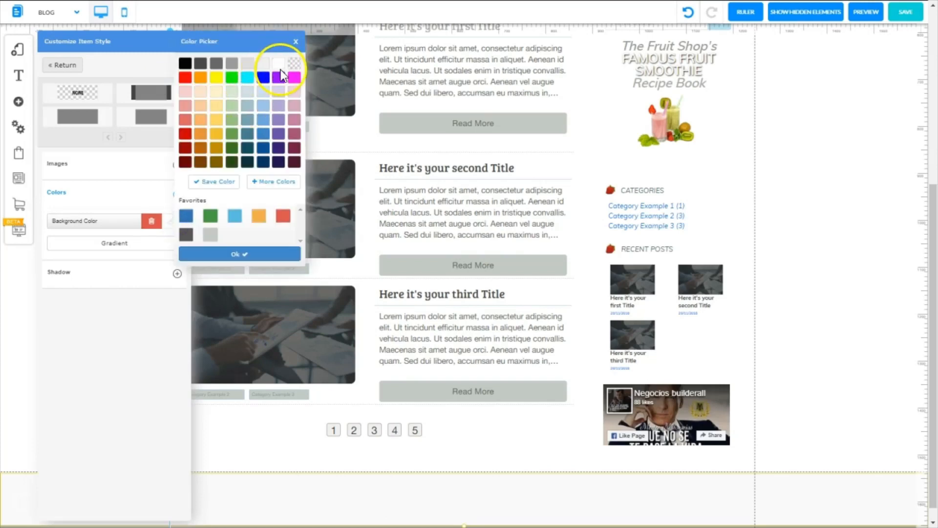
pyautogui.click(279, 73)
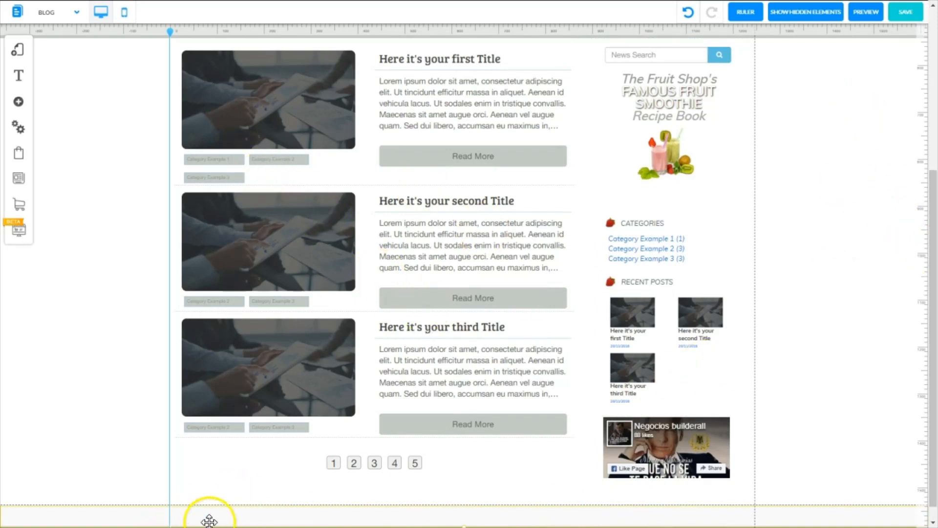
pyautogui.scroll(-1, 645, 520)
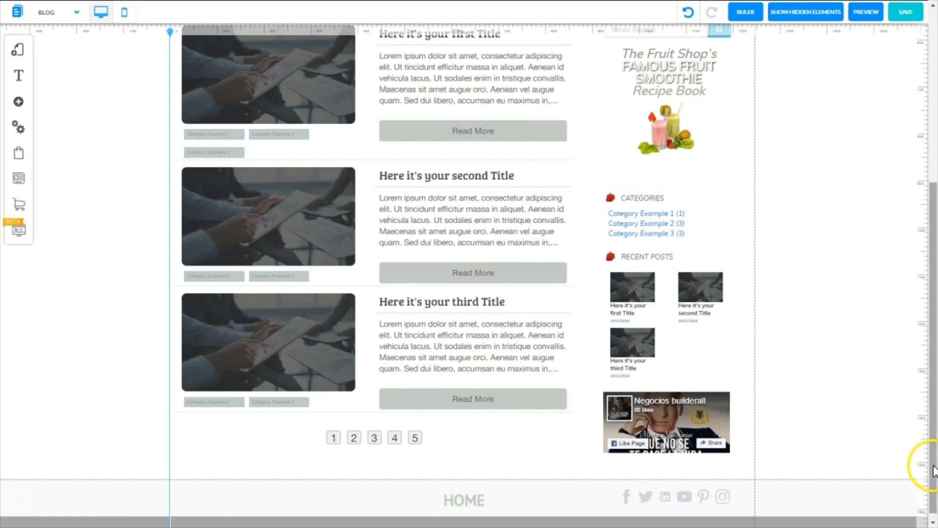
# Remove the vertical guide at the content area's left edge and turn off the rulers.
pyautogui.scroll(5, 860, 356)
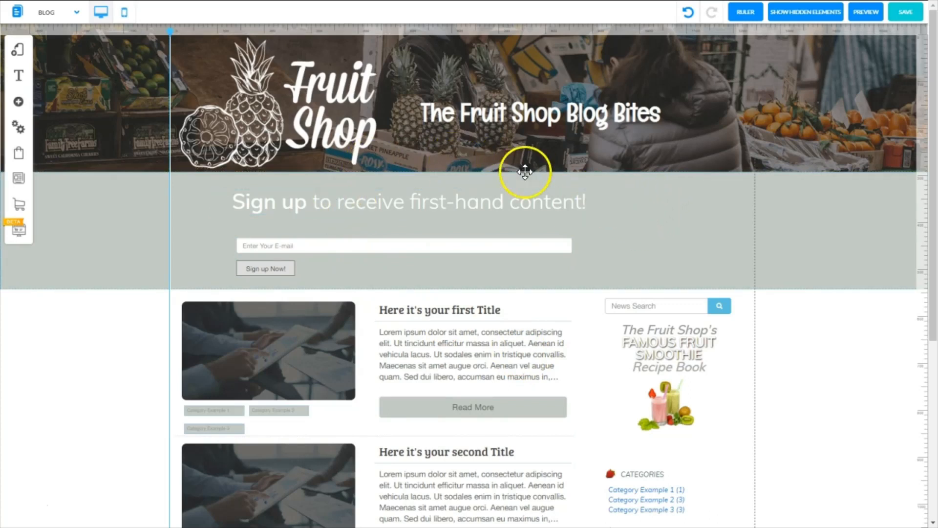
pyautogui.click(168, 27)
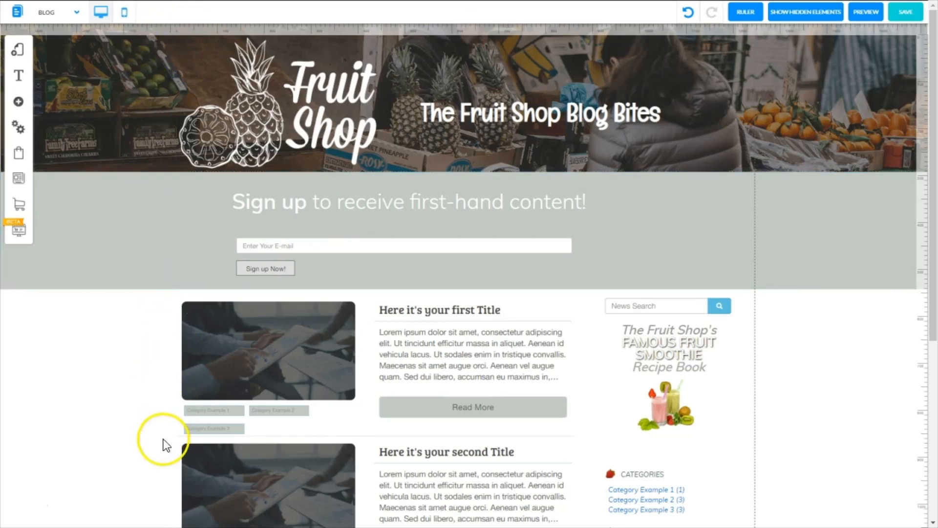
pyautogui.click(752, 15)
# Preview the blog page from footer to header, and return to editing.
pyautogui.click(855, 13)
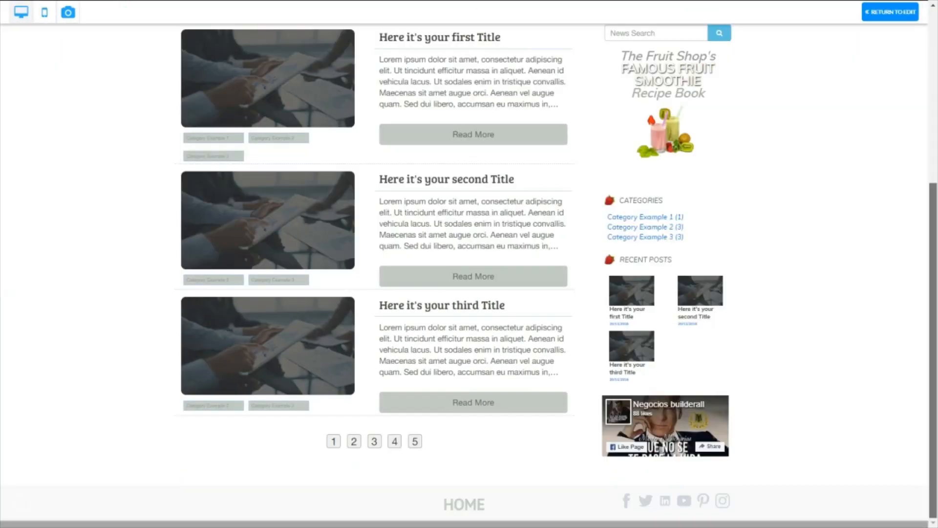
pyautogui.moveTo(932, 225); pyautogui.dragTo(933, 53)
pyautogui.click(884, 17)
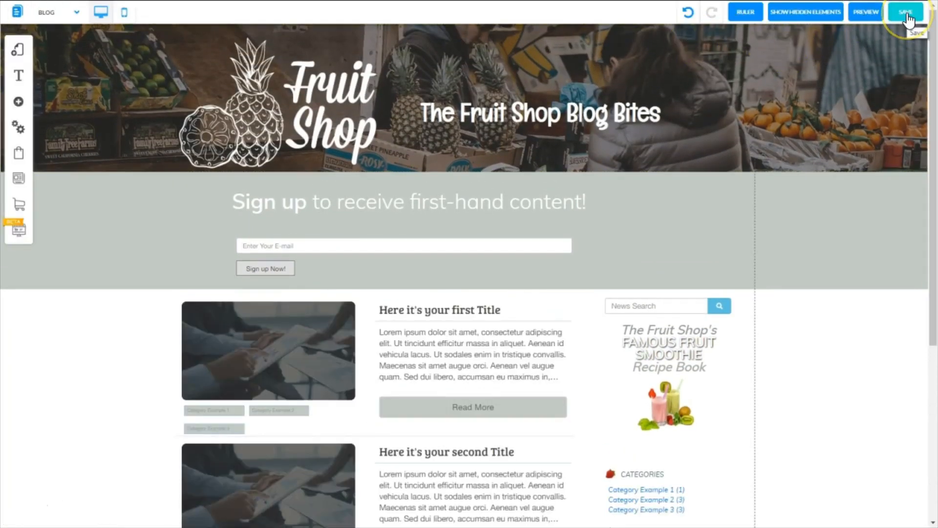
# Save the site changes with the default layout, Blog and News Page all included.
pyautogui.click(906, 13)
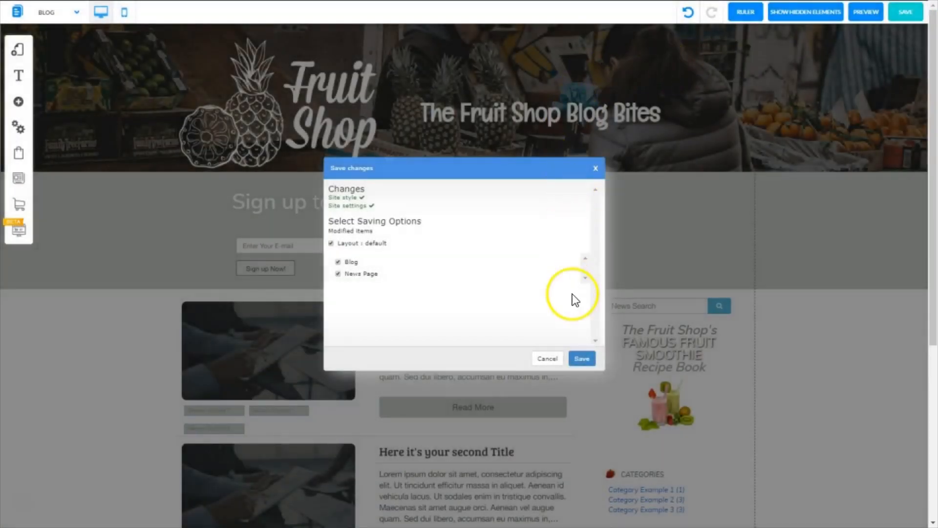
pyautogui.click(588, 357)
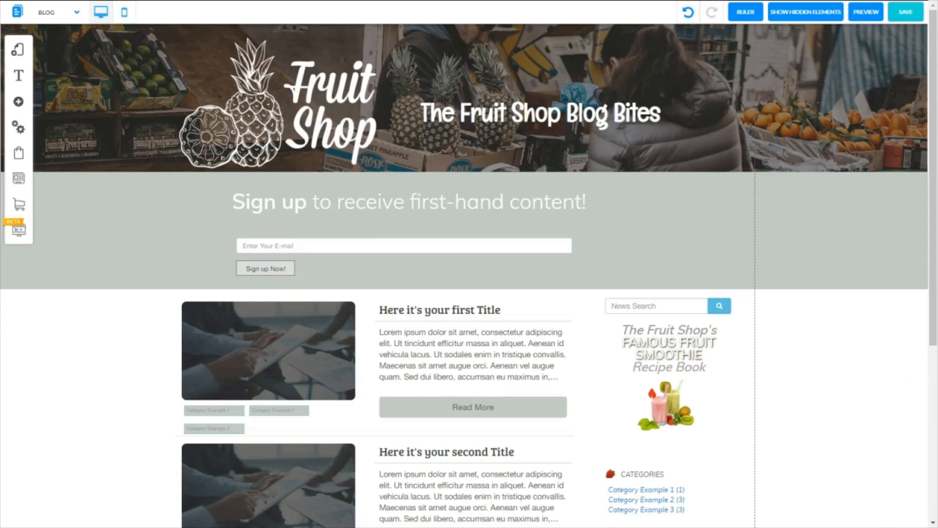